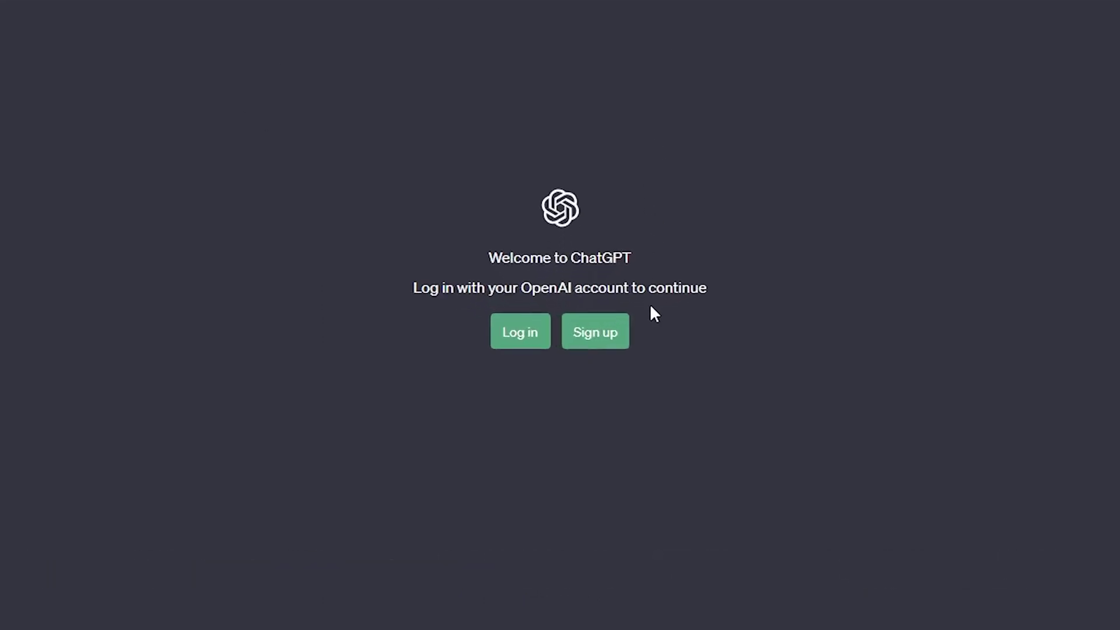
# - Go from account creation to the ChatGPT login page and sign in with a Google account
pyautogui.click(616, 335)
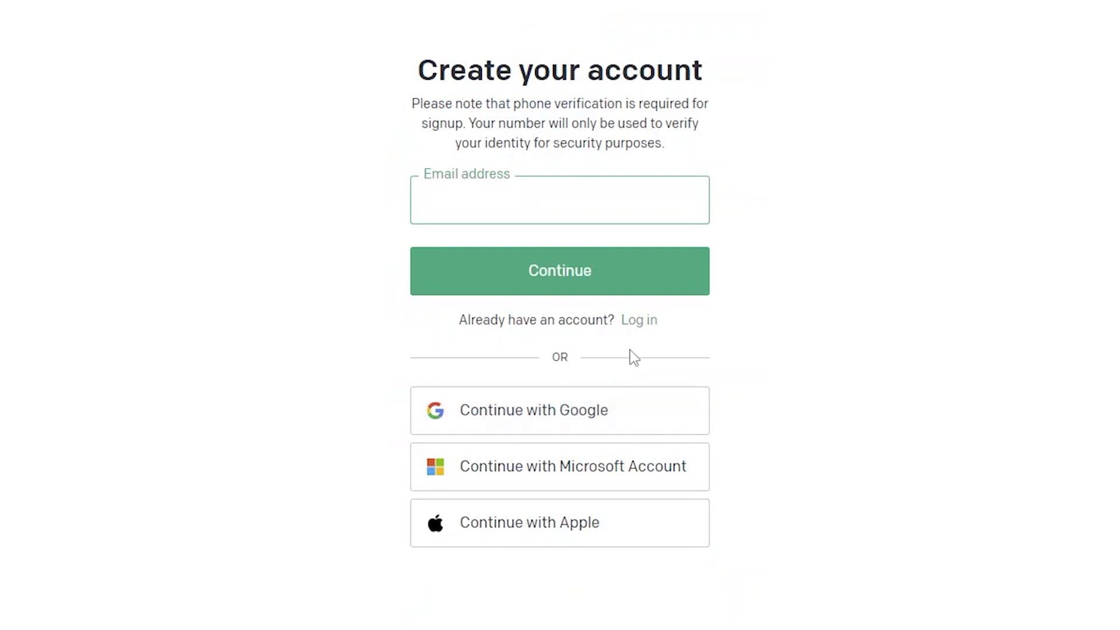
pyautogui.click(641, 324)
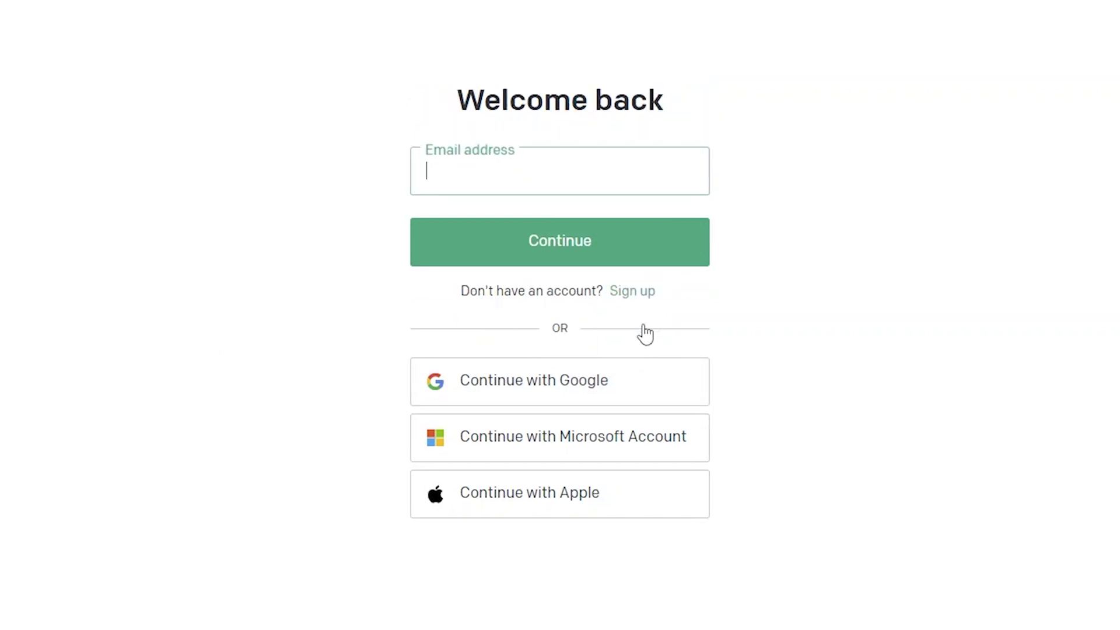
pyautogui.click(610, 385)
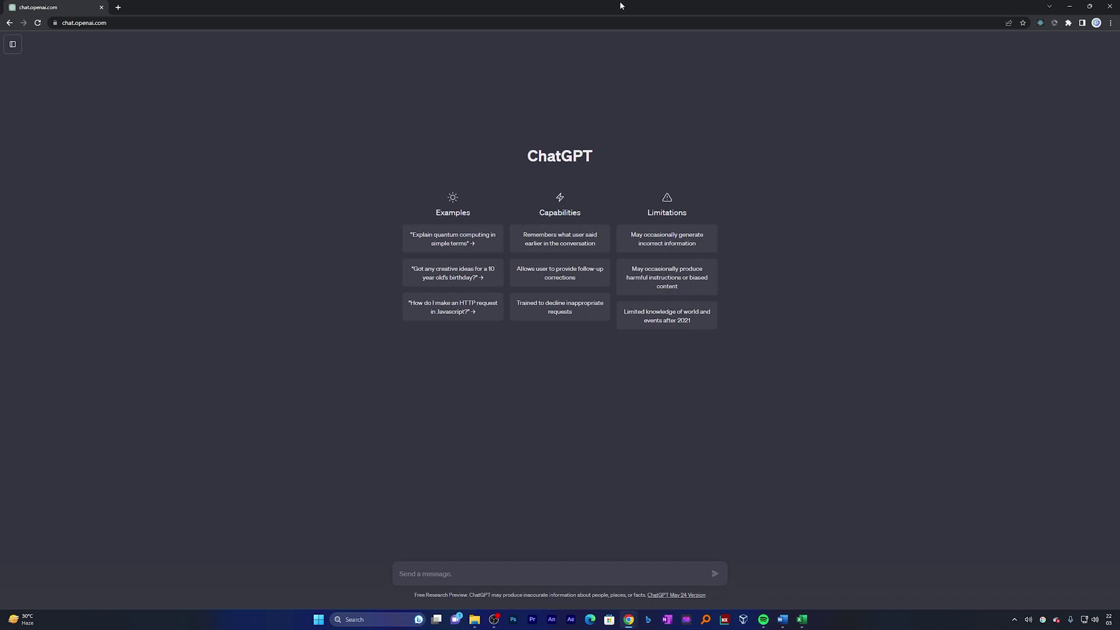
# - Switch to the Excel workbook, show the Basic Calculation sheet beside ChatGPT and select cell B11
pyautogui.moveTo(619, 6); pyautogui.dragTo(1116, 7)
pyautogui.click(801, 618)
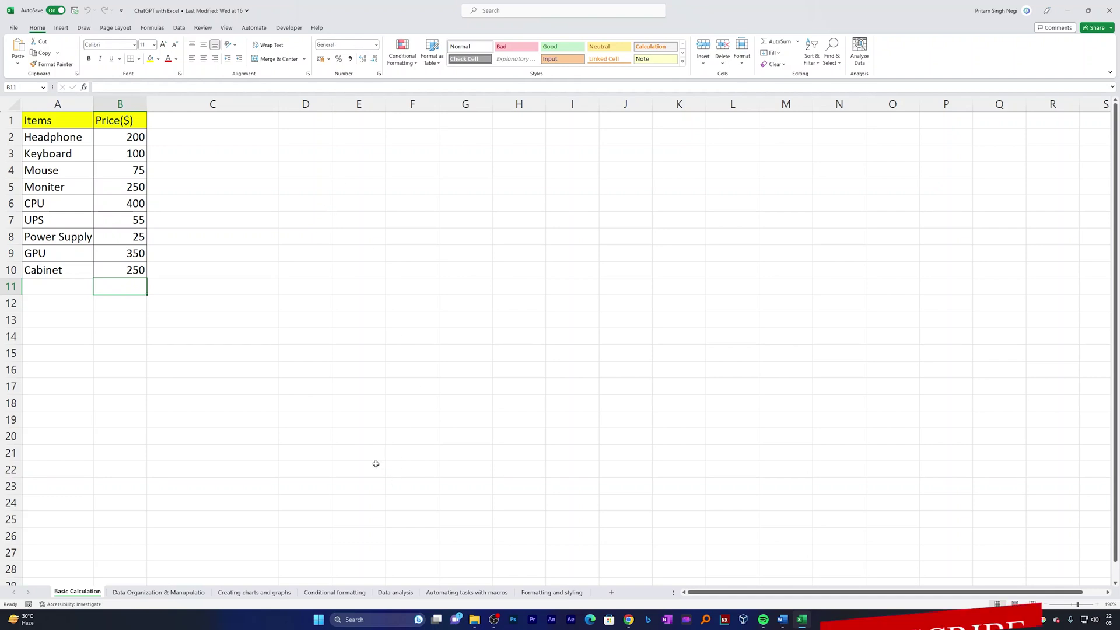
pyautogui.click(119, 591)
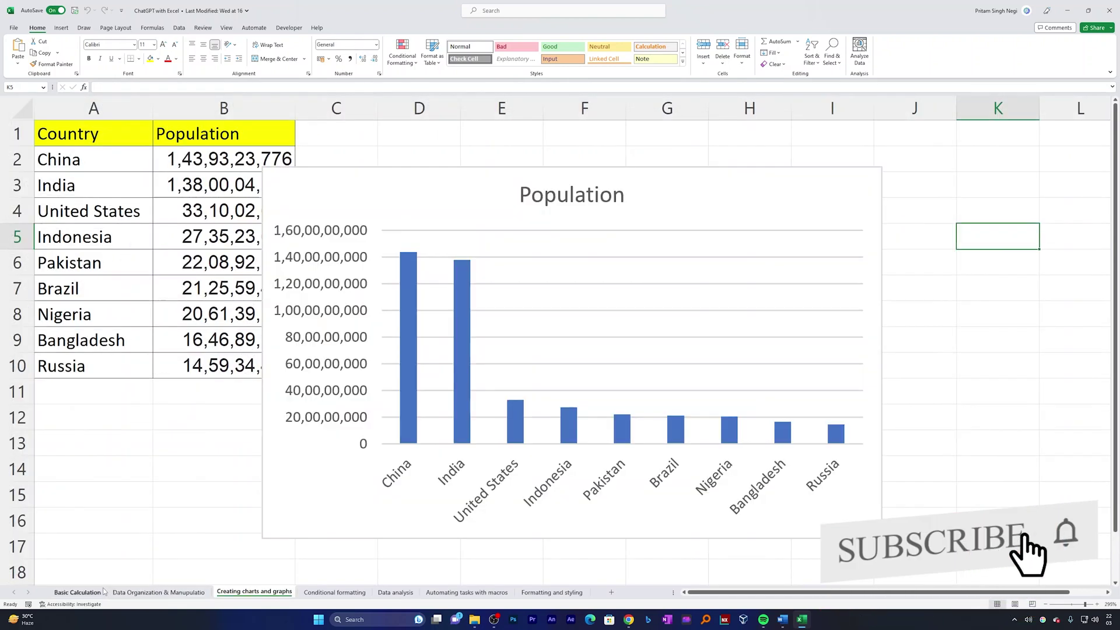
pyautogui.click(102, 591)
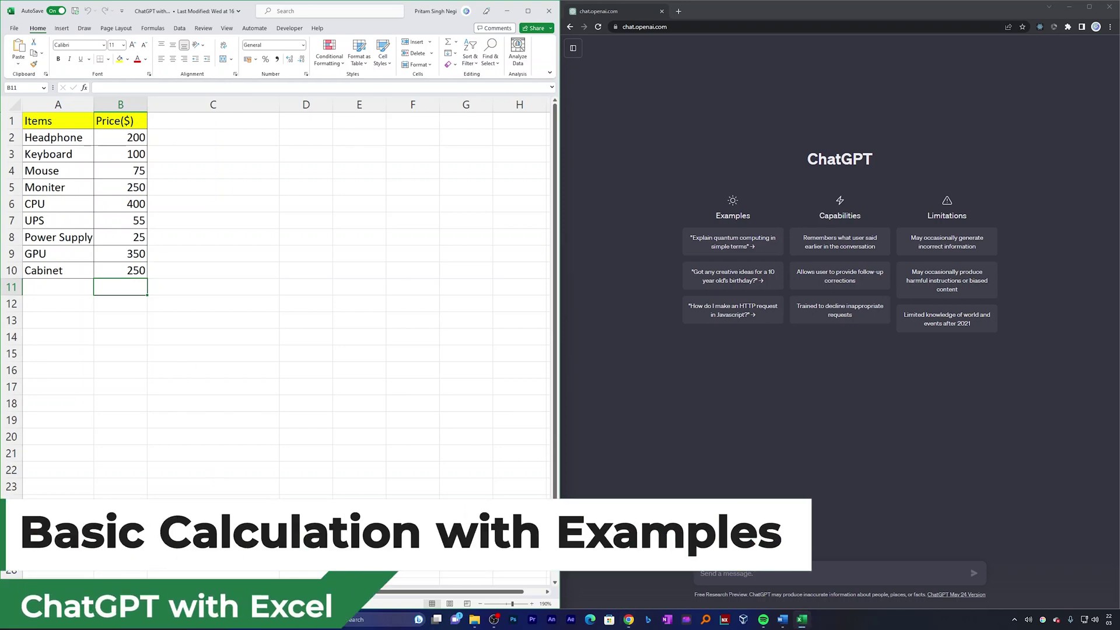
pyautogui.hotkey('alt', 'Tab')
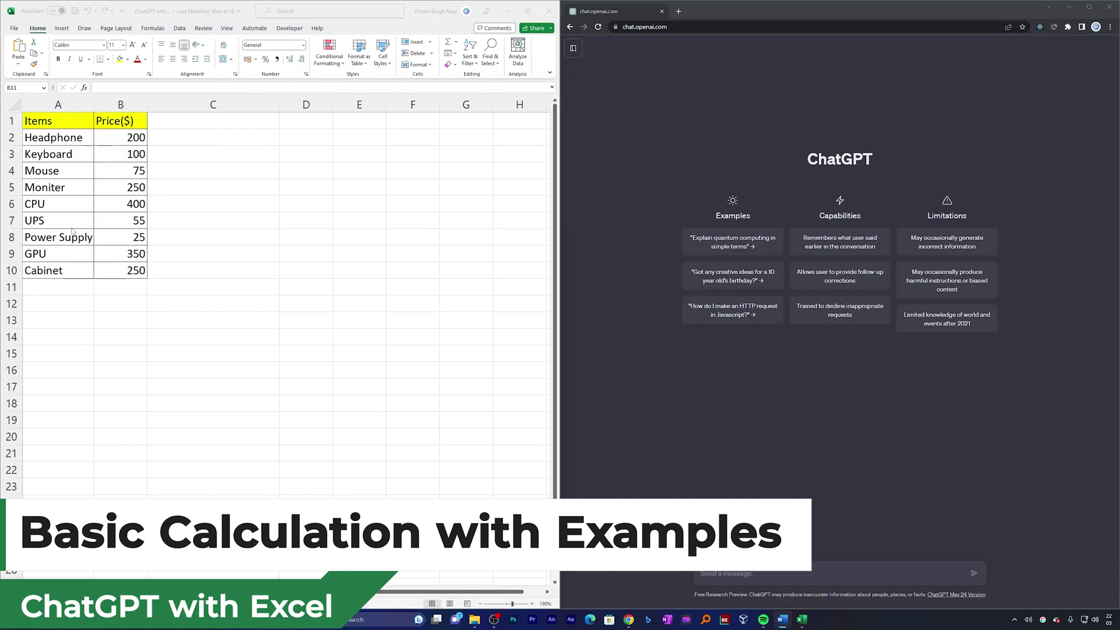
pyautogui.click(116, 292)
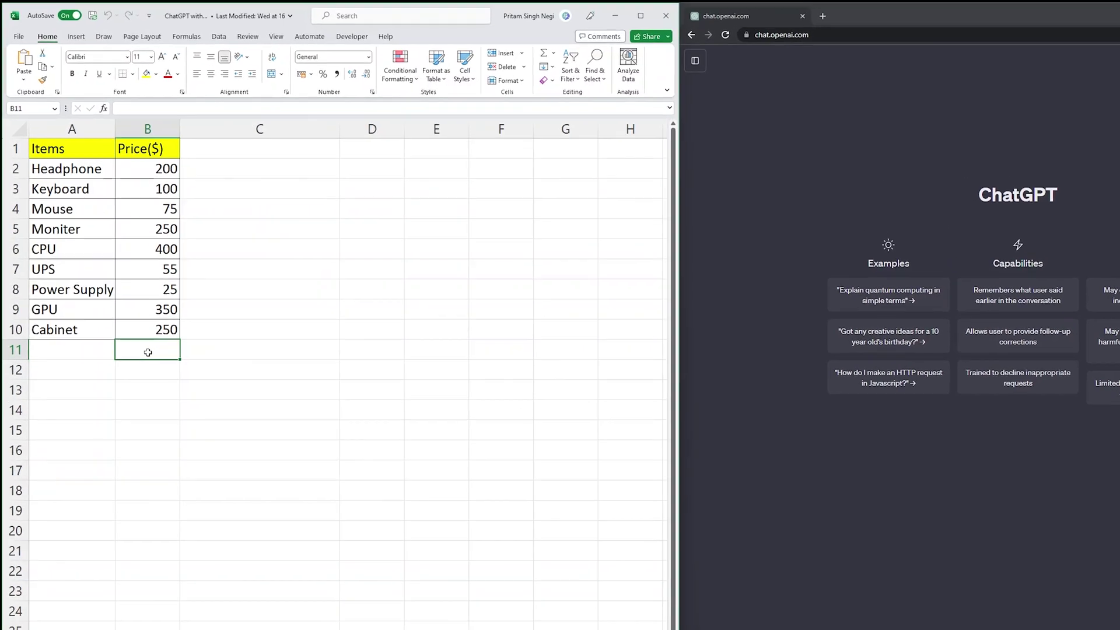
pyautogui.moveTo(169, 168); pyautogui.dragTo(150, 327)
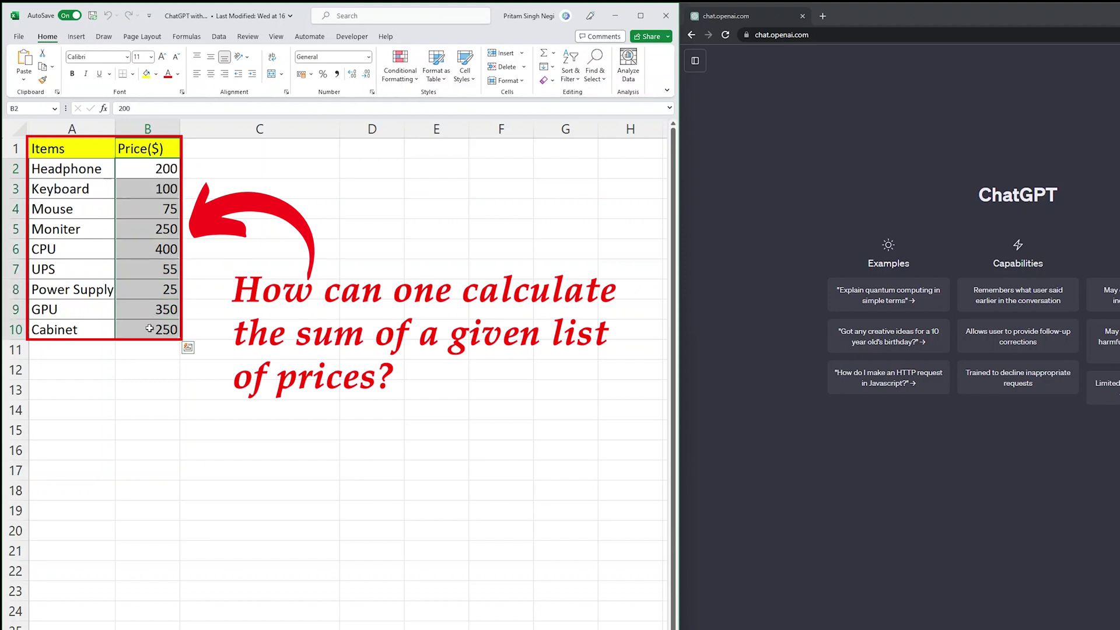
pyautogui.click(232, 300)
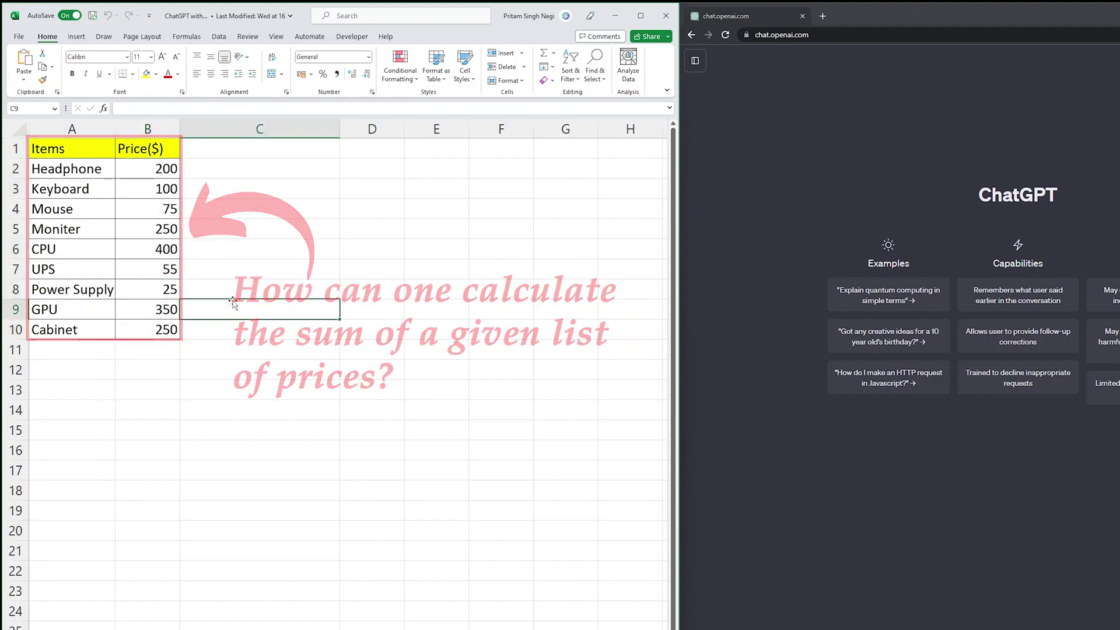
pyautogui.click(151, 352)
pyautogui.write('=')
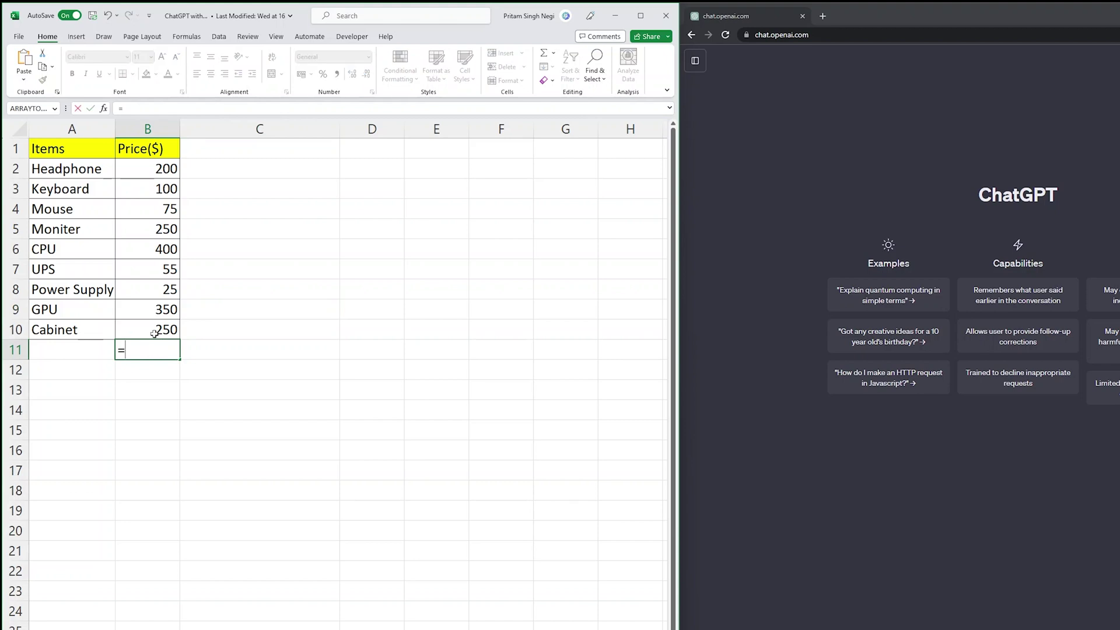
pyautogui.click(150, 174)
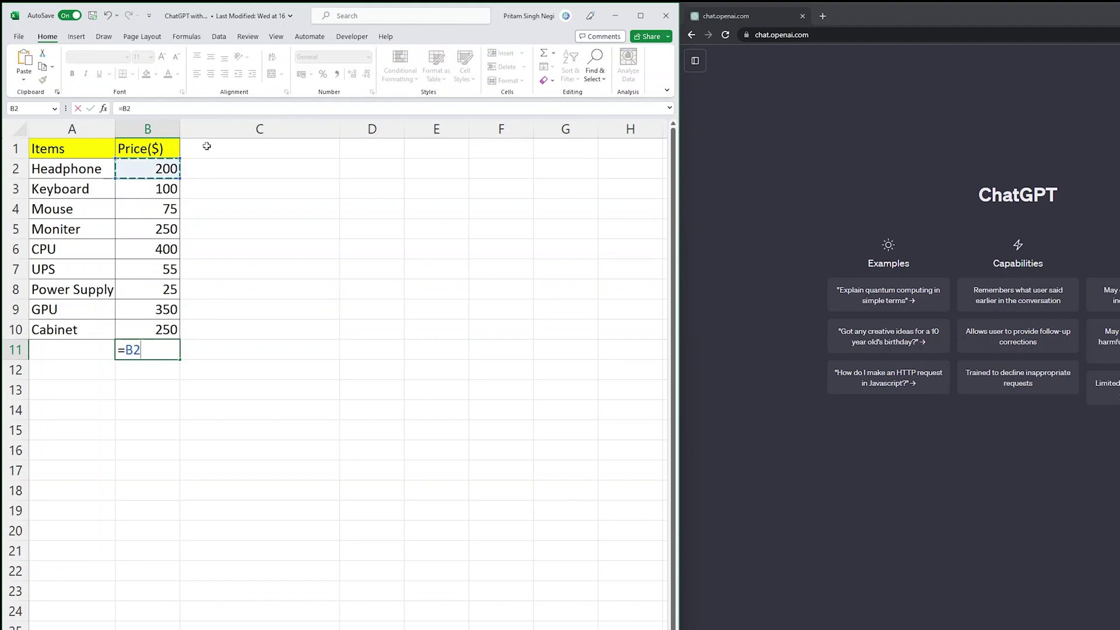
pyautogui.click(161, 184)
pyautogui.click(156, 207)
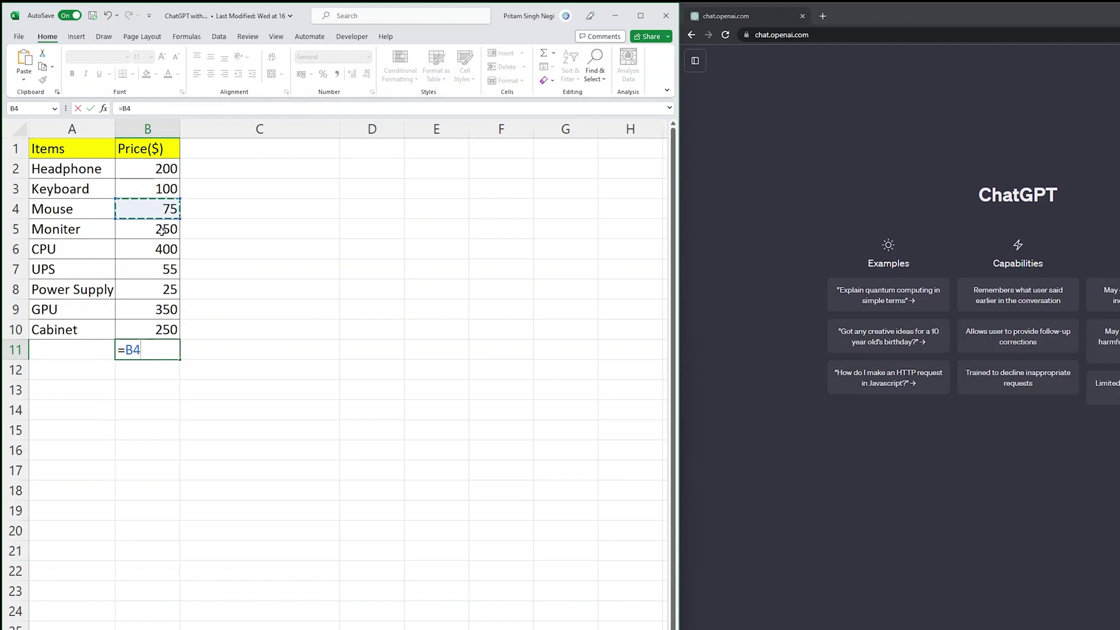
pyautogui.click(159, 322)
pyautogui.press('Escape')
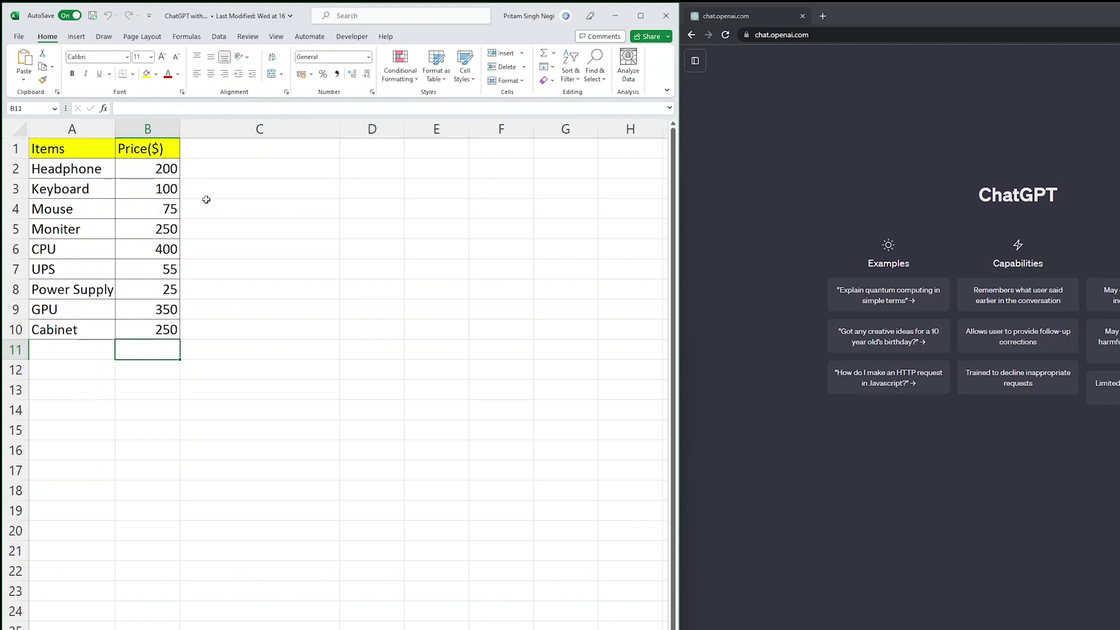
# - Examine the row and column addresses of the price list from B2 to B10 and the empty cell B11 below it
pyautogui.click(140, 172)
pyautogui.click(146, 333)
pyautogui.click(265, 389)
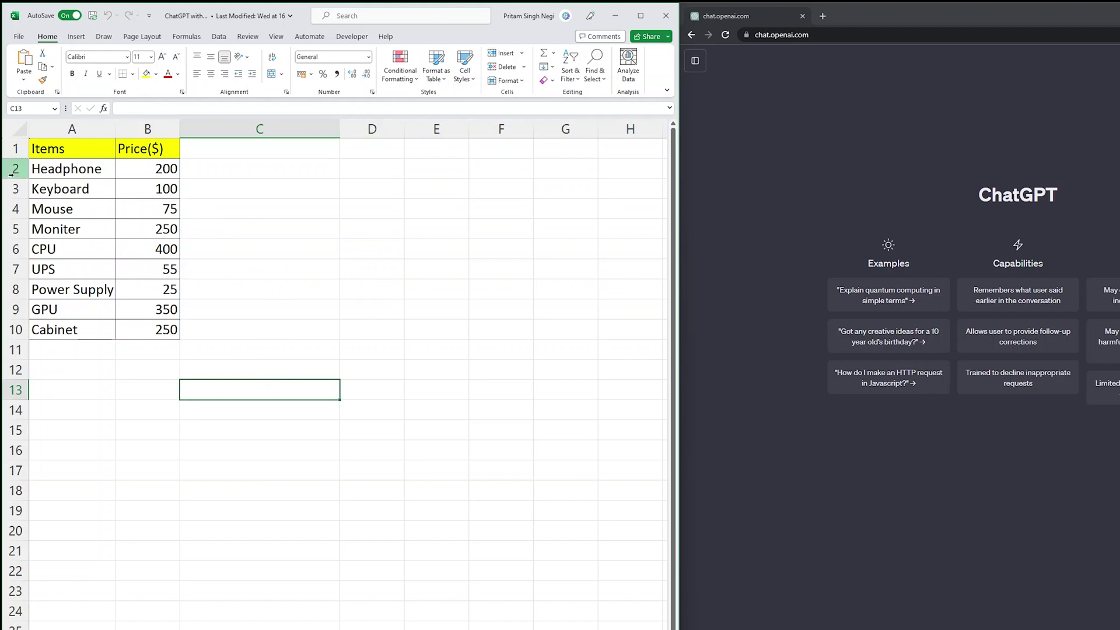
pyautogui.click(166, 174)
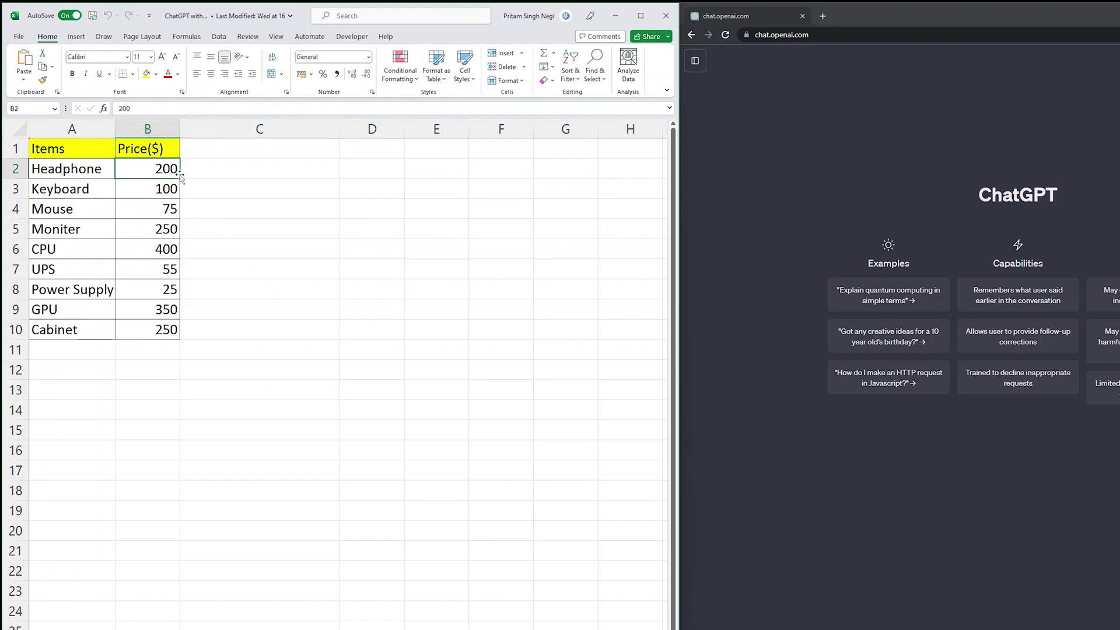
pyautogui.click(159, 125)
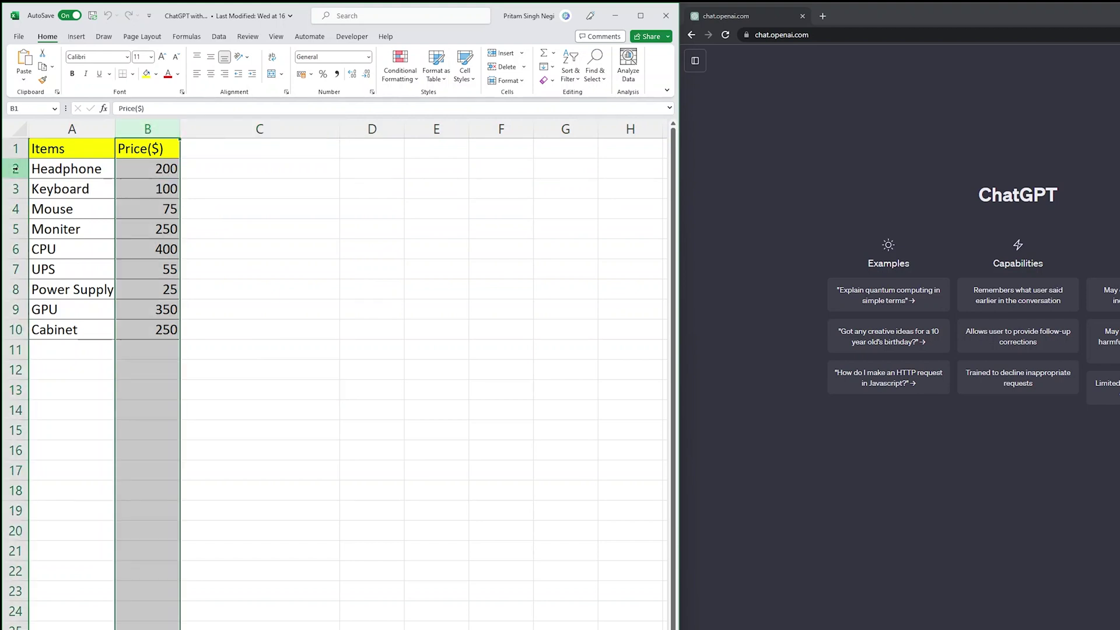
pyautogui.click(16, 169)
pyautogui.click(144, 129)
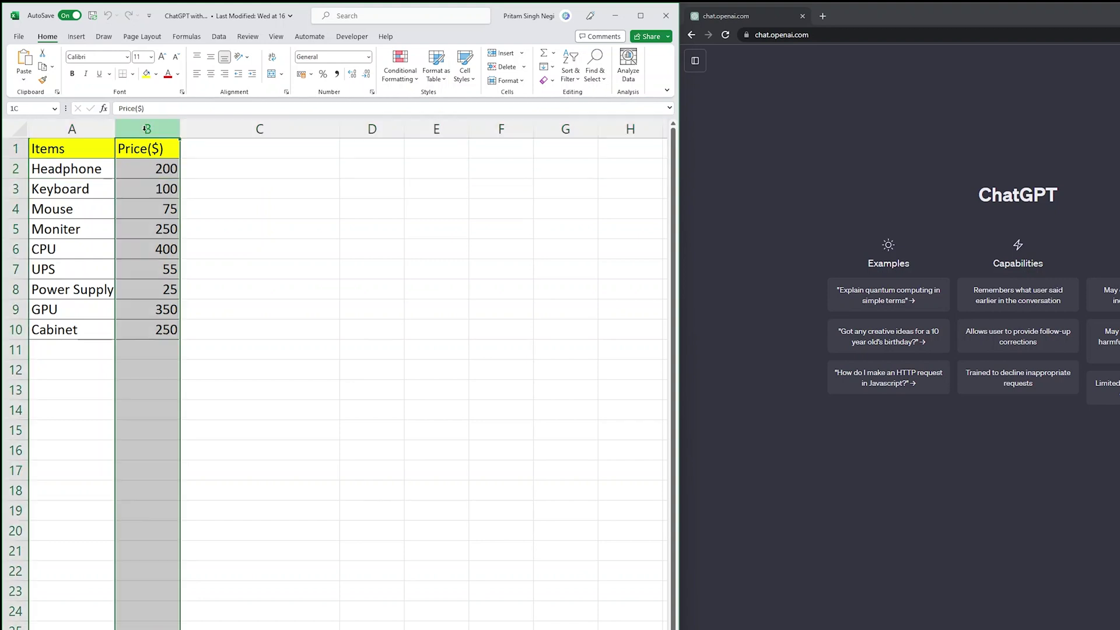
pyautogui.click(16, 169)
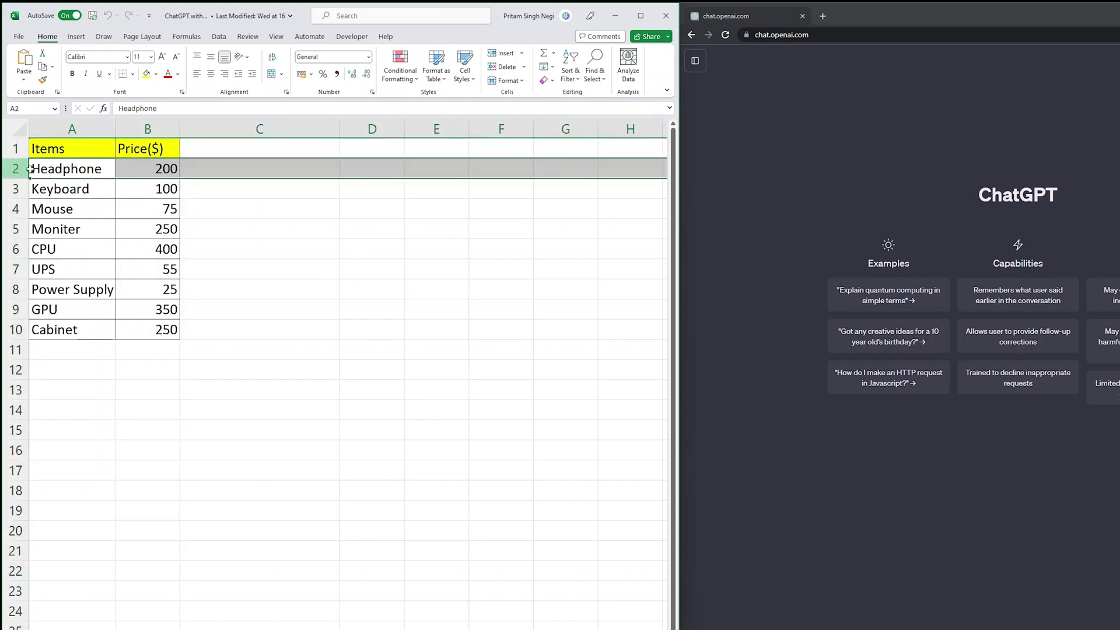
pyautogui.click(126, 168)
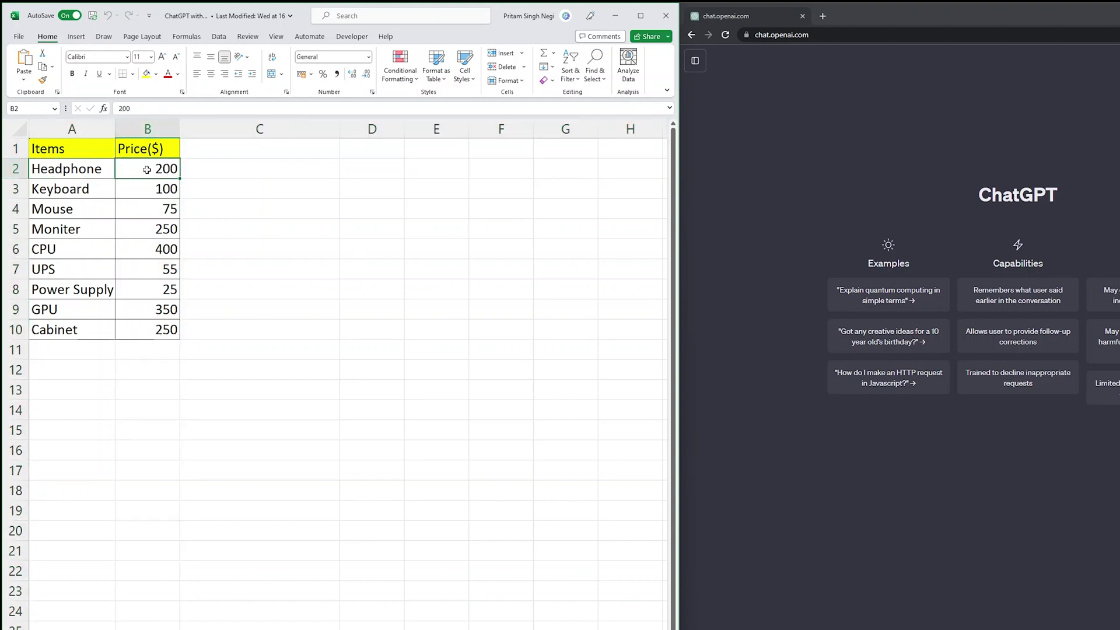
pyautogui.click(16, 330)
pyautogui.click(155, 137)
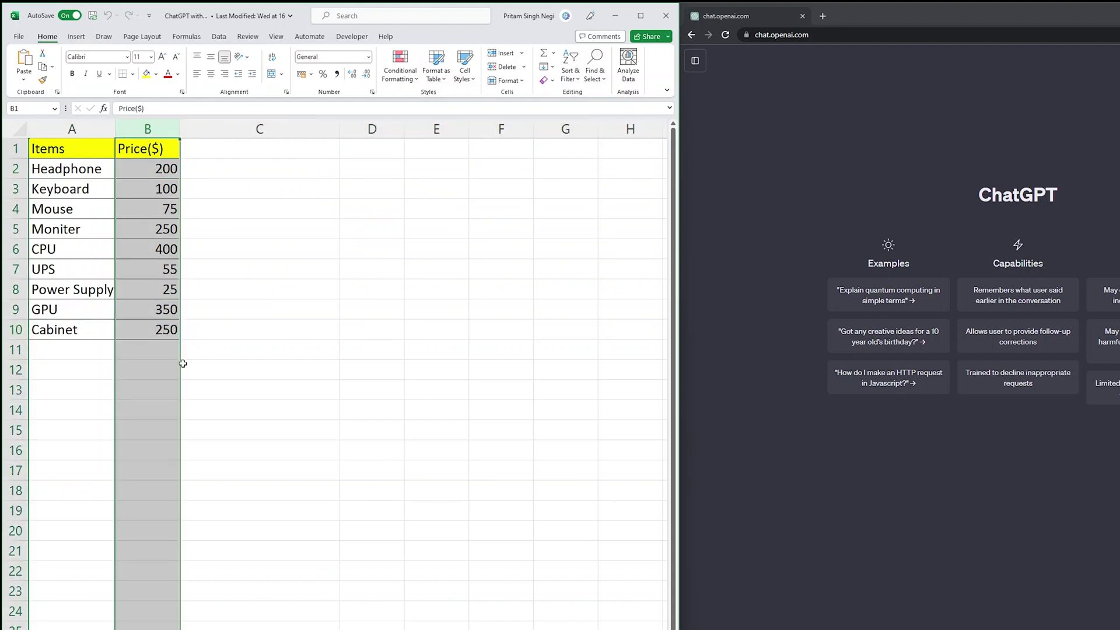
pyautogui.click(158, 331)
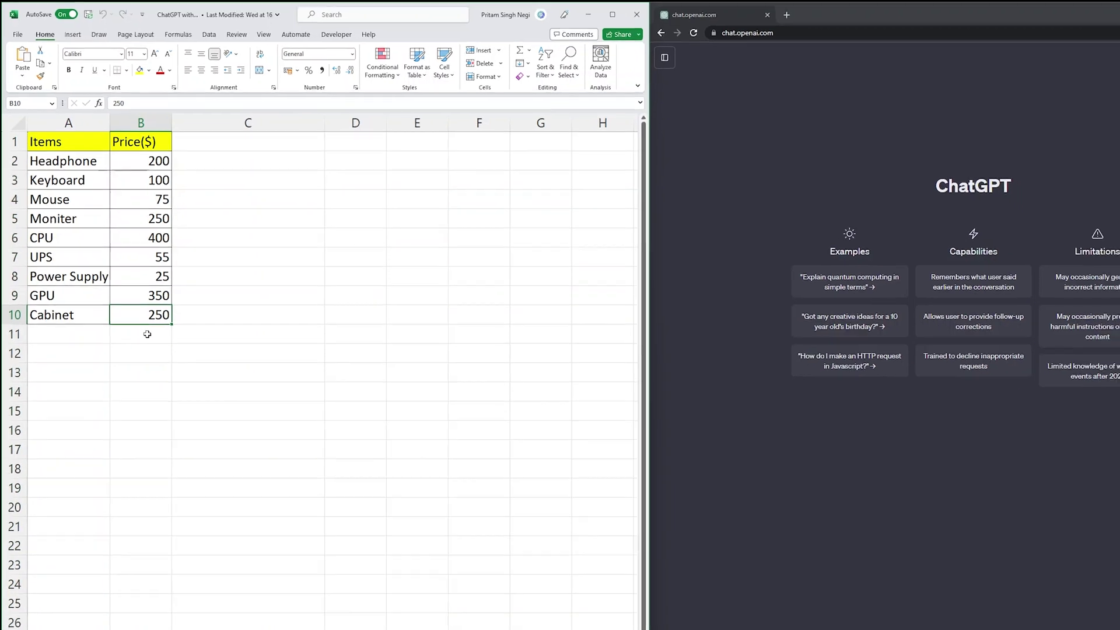
pyautogui.click(154, 350)
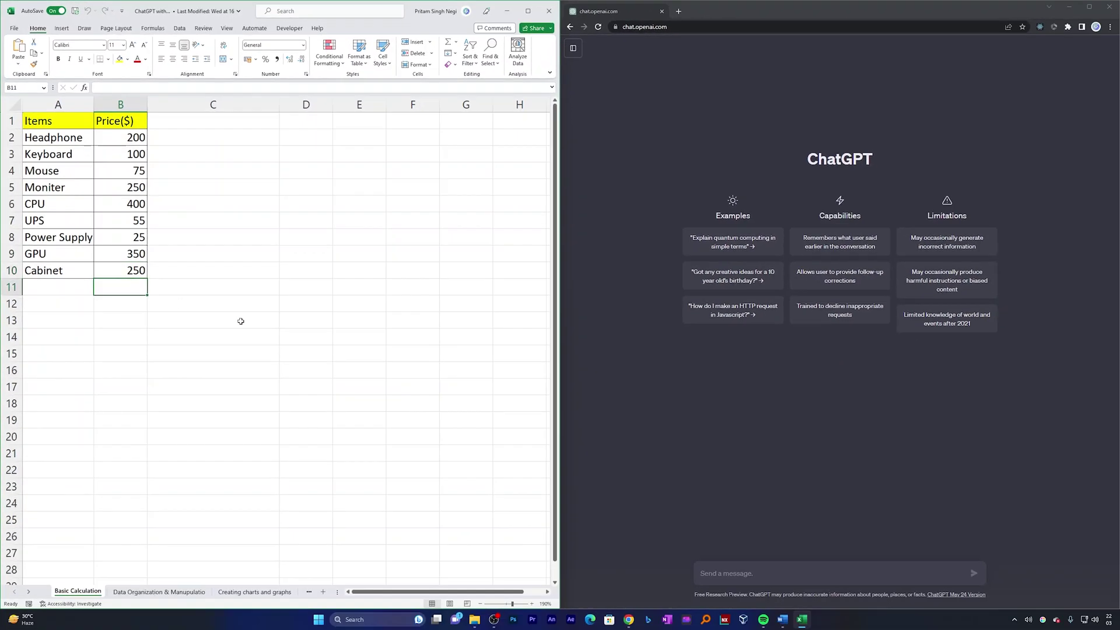
# - Ask ChatGPT for help calculating the sum of the 9 item prices in B2 to B10, with the result in B11 in Excel
pyautogui.click(760, 572)
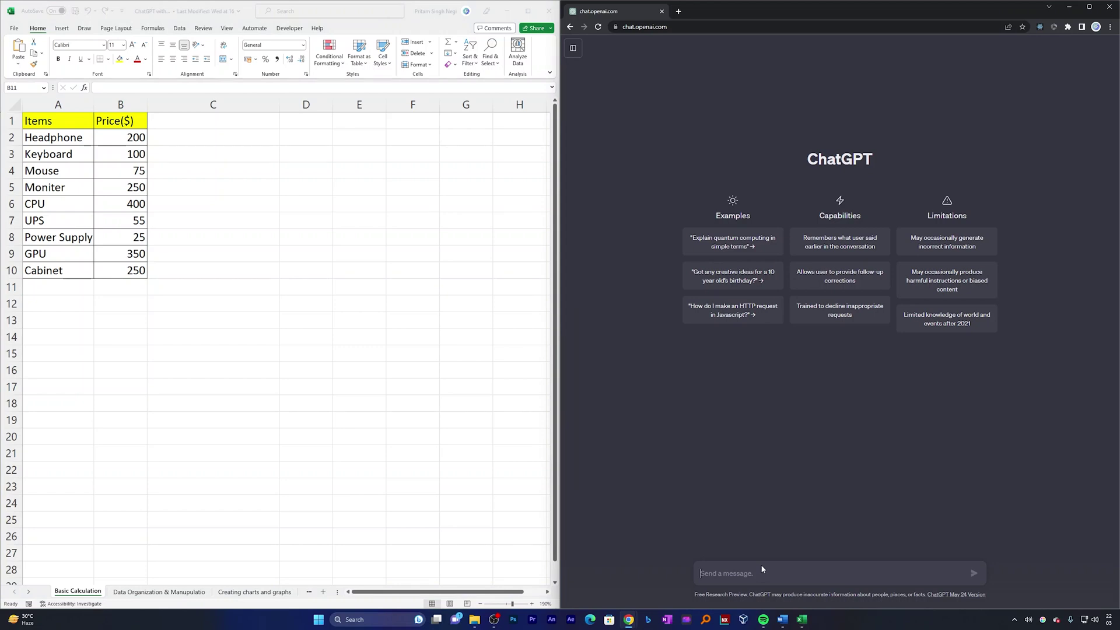
pyautogui.press('super+h')
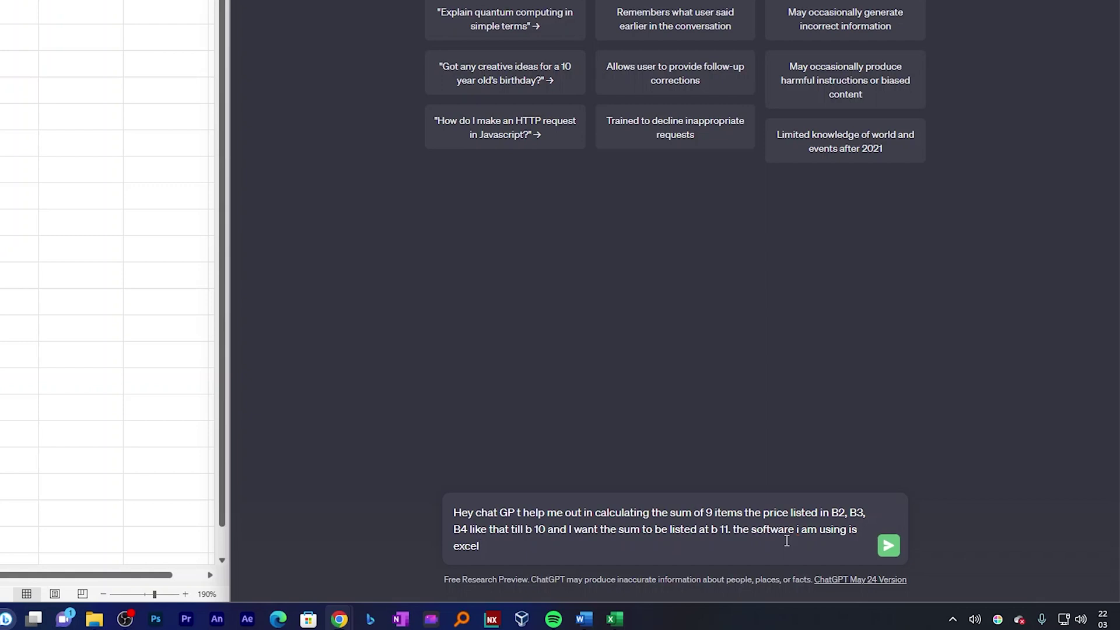
pyautogui.press('Return')
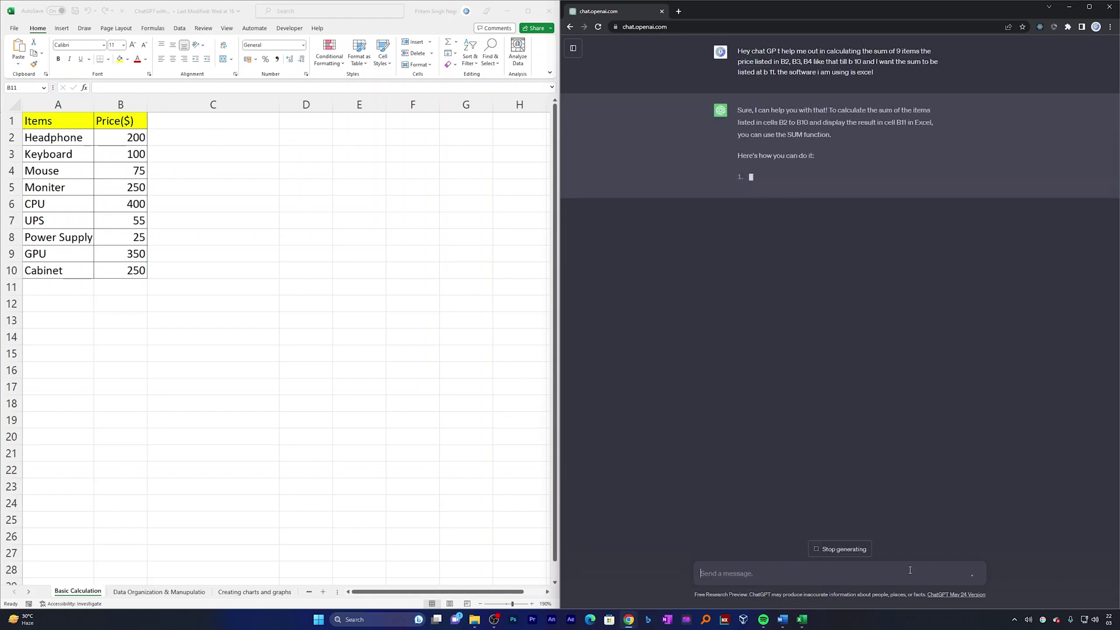
# - Increase the browser zoom past 110% to enlarge the ChatGPT conversation
pyautogui.click(1109, 27)
pyautogui.click(1083, 120)
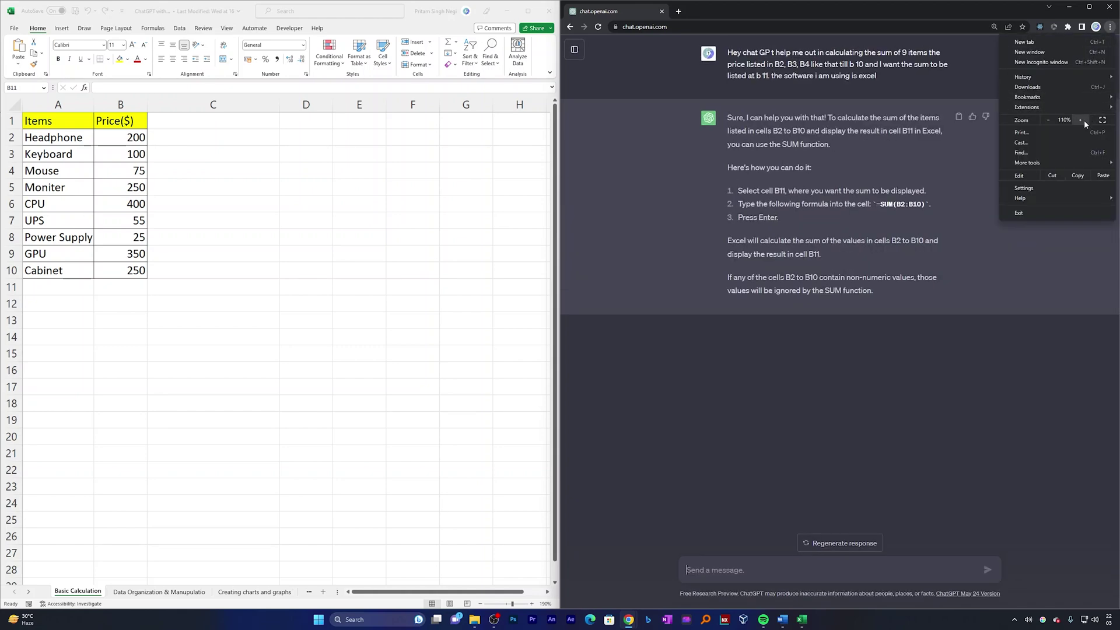
pyautogui.click(1082, 120)
pyautogui.click(872, 411)
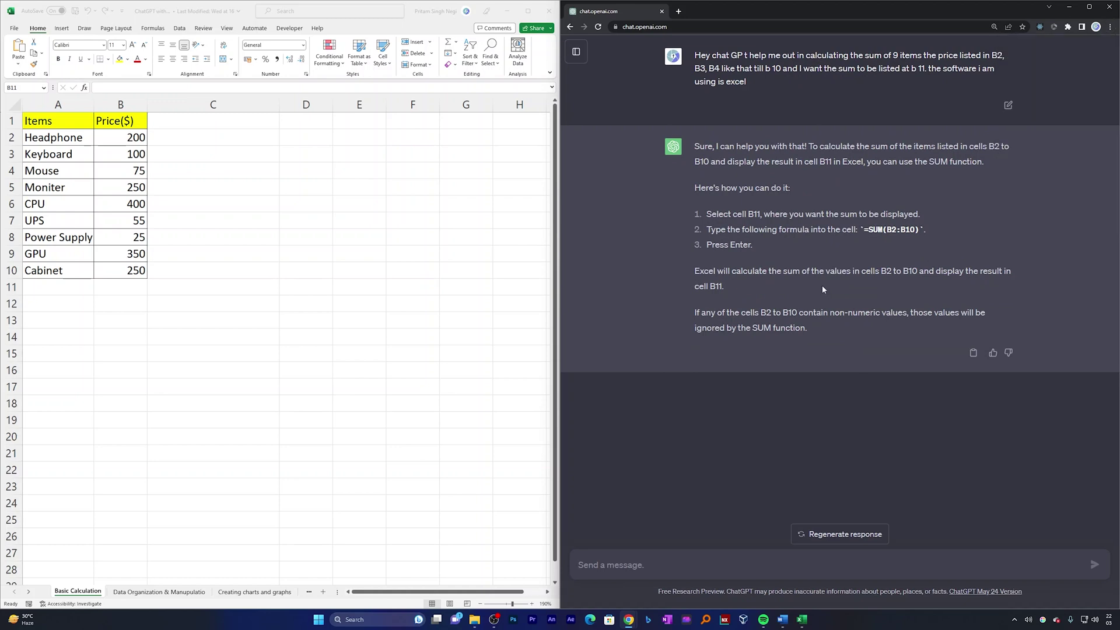
# - Read ChatGPT's explanation and steps for summing B2 to B10 with the SUM function
pyautogui.moveTo(700, 145); pyautogui.dragTo(988, 162)
pyautogui.click(1022, 148)
pyautogui.click(880, 160)
pyautogui.click(820, 210)
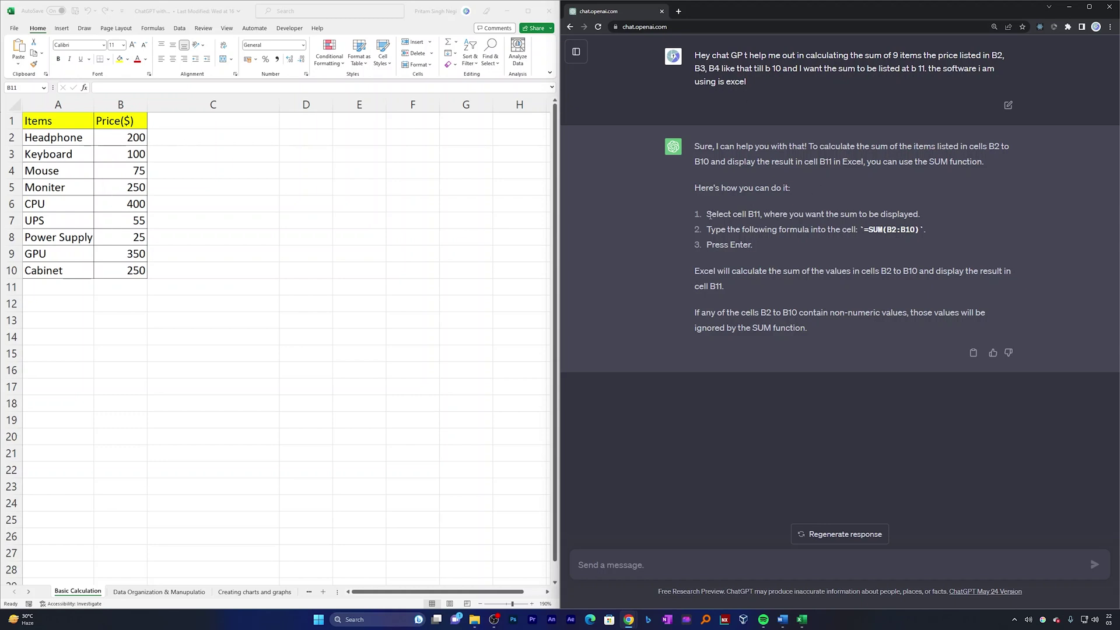
pyautogui.moveTo(703, 199); pyautogui.dragTo(790, 199)
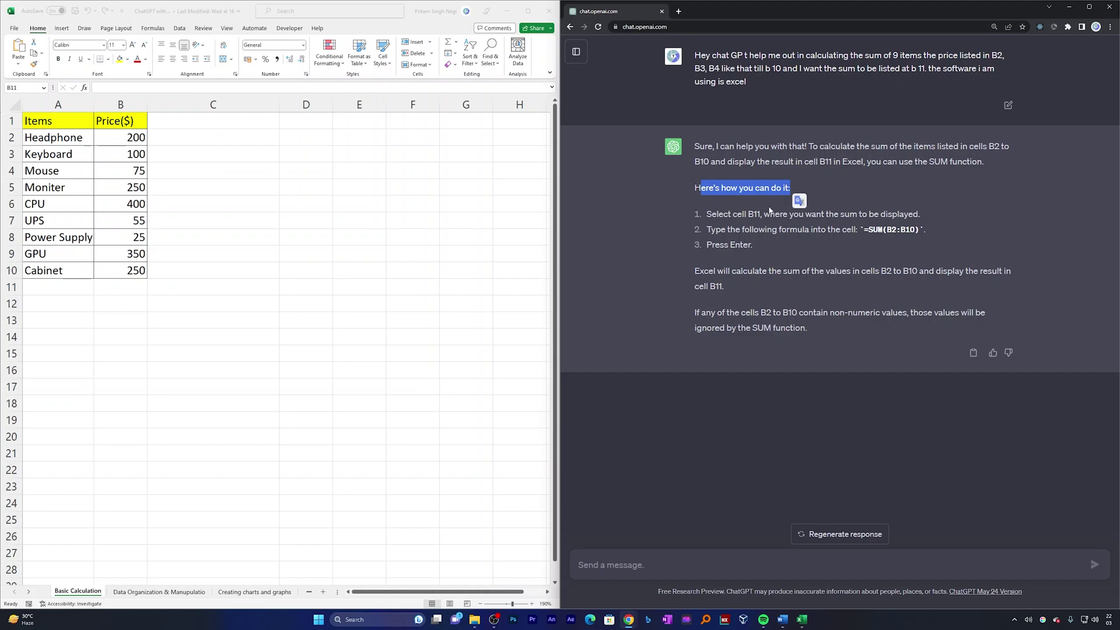
pyautogui.click(722, 213)
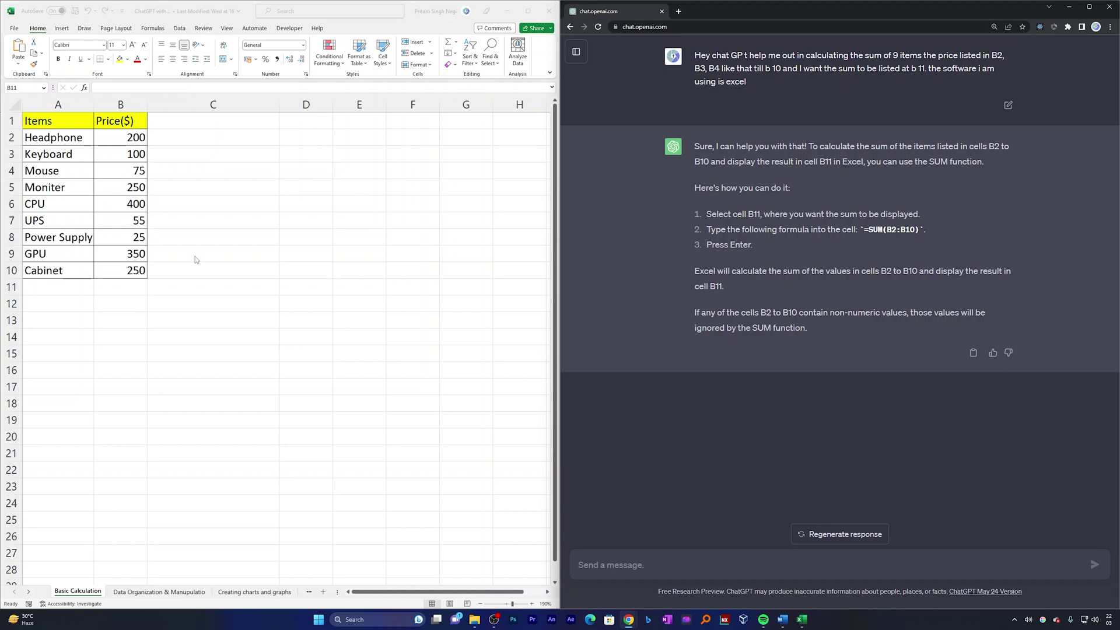
# - Copy the formula =SUM(B2:B10) from ChatGPT's reply into cell B11 and check it against the explanation
pyautogui.click(126, 286)
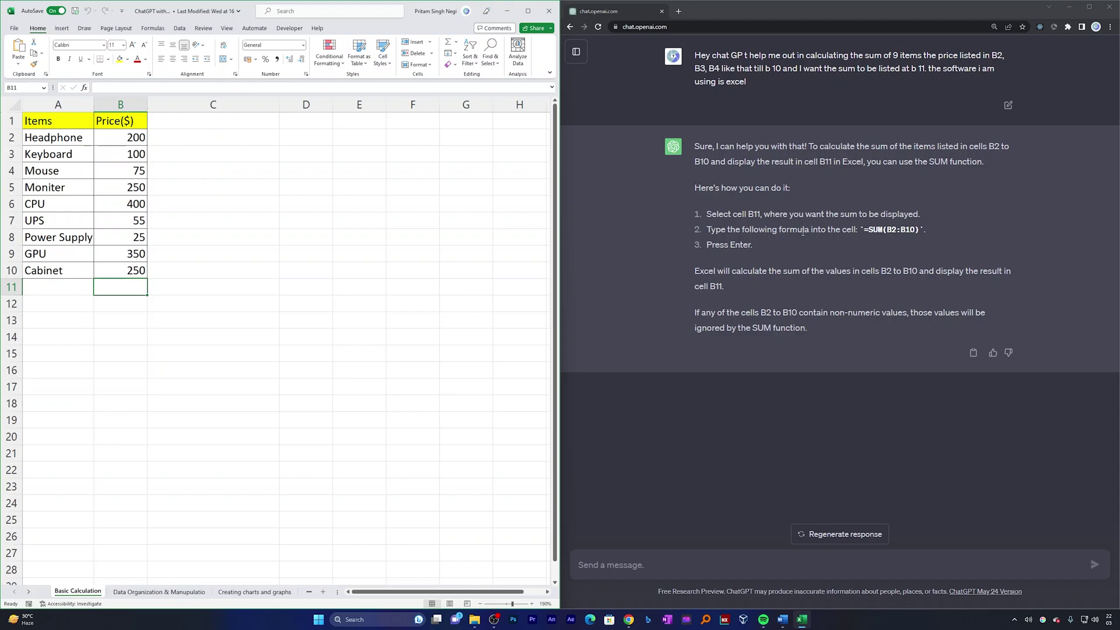
pyautogui.moveTo(866, 230); pyautogui.dragTo(915, 231)
pyautogui.rightClick(915, 232)
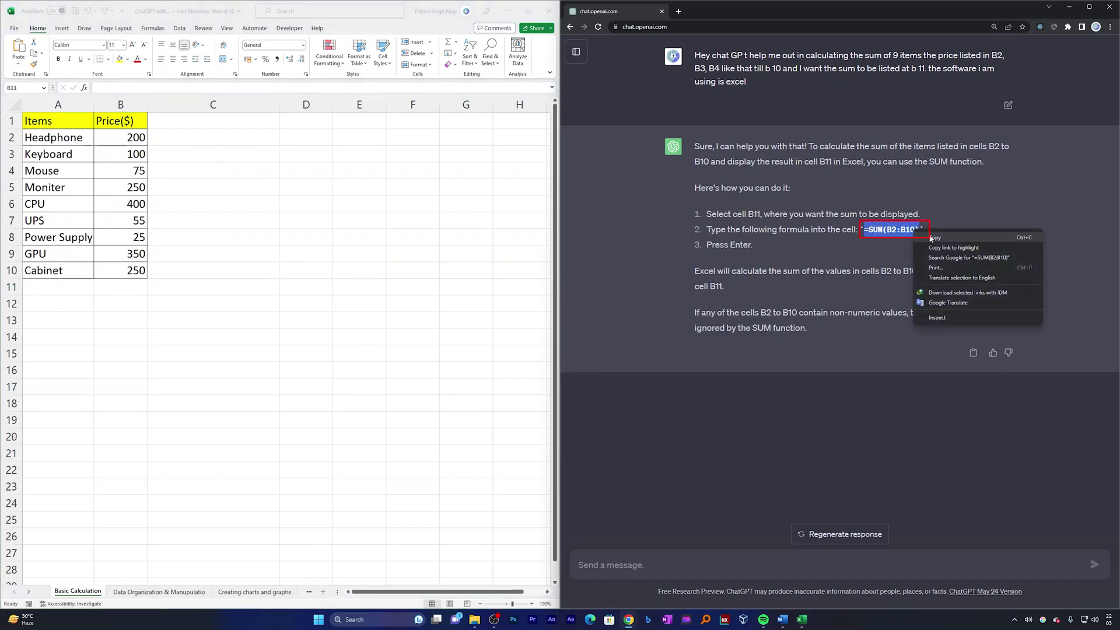
pyautogui.click(934, 237)
pyautogui.click(118, 287)
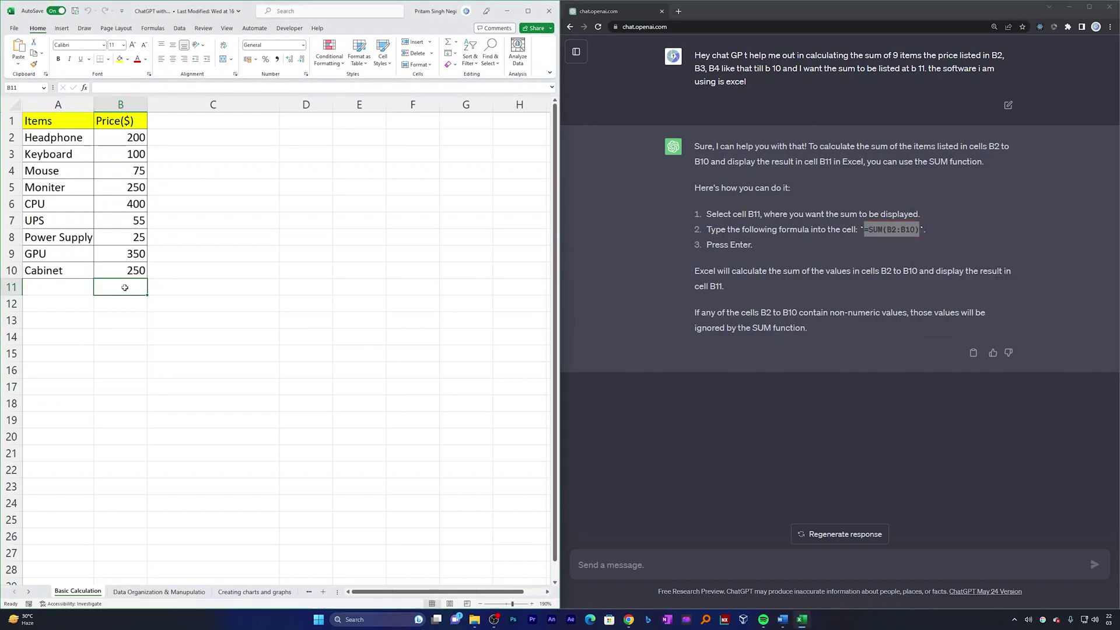
pyautogui.doubleClick(125, 287)
pyautogui.rightClick(125, 287)
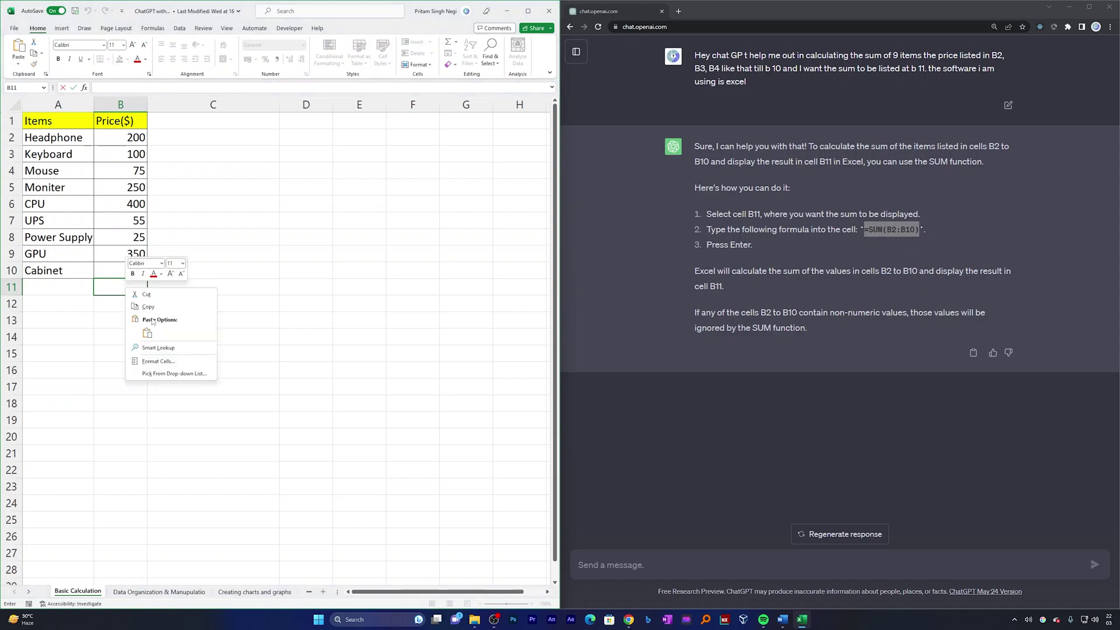
pyautogui.click(149, 331)
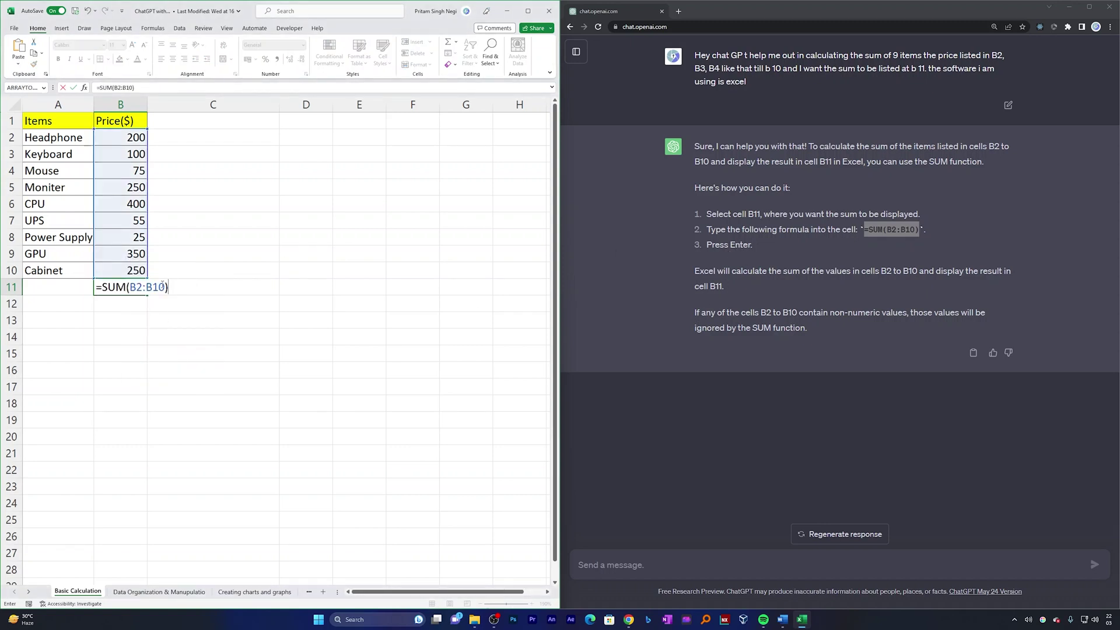
pyautogui.press('Return')
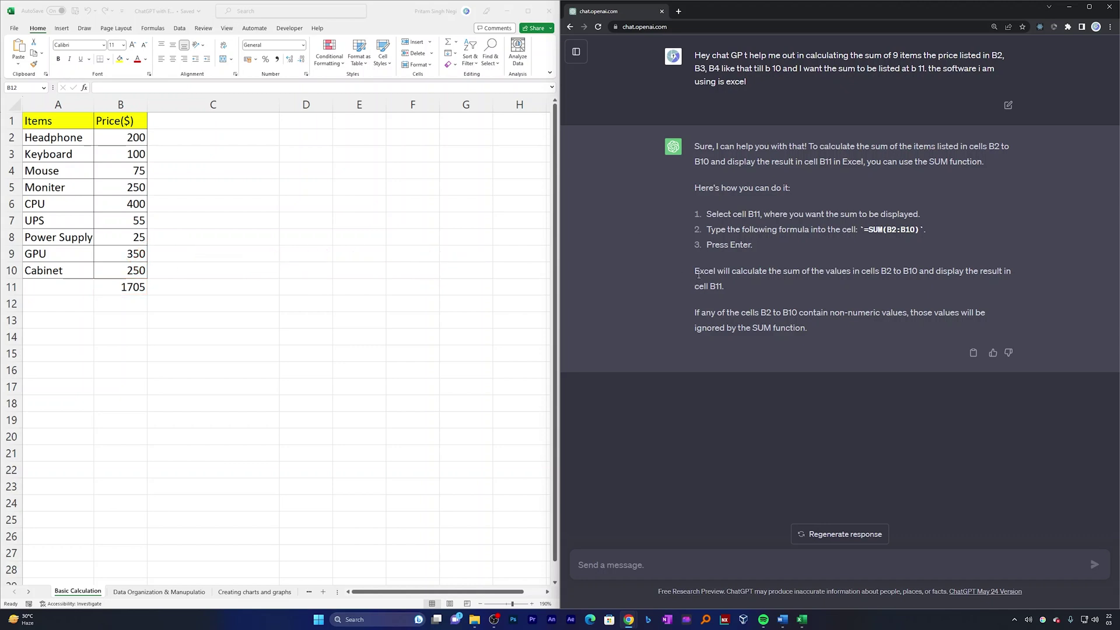
pyautogui.moveTo(694, 271); pyautogui.dragTo(883, 277)
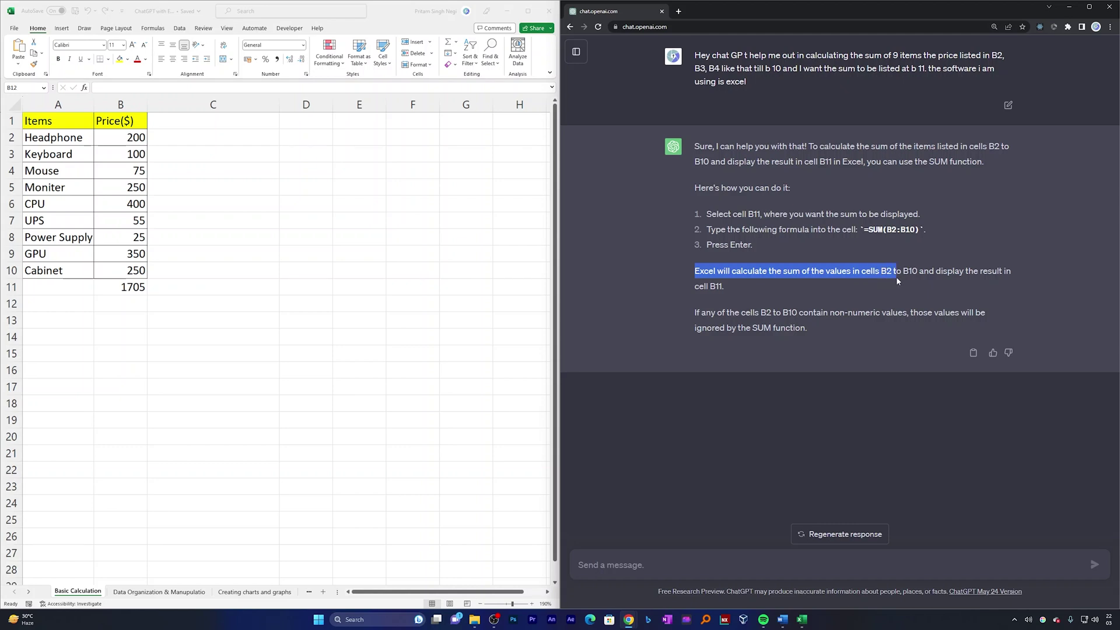
pyautogui.moveTo(903, 275); pyautogui.dragTo(990, 291)
pyautogui.click(117, 287)
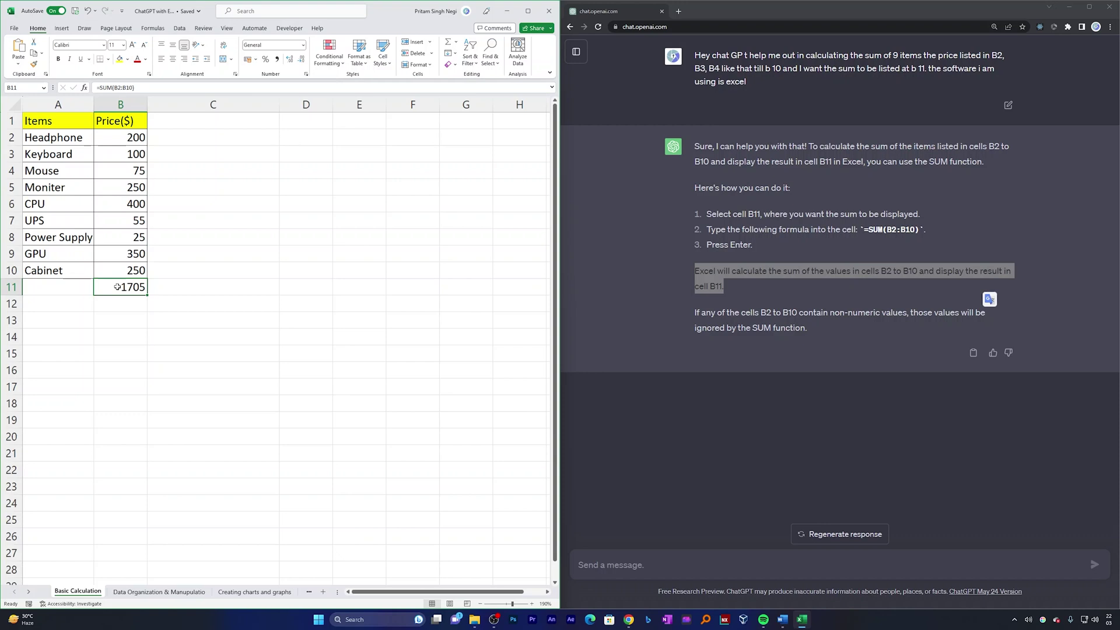
# - Ask ChatGPT how to get the average amount spent on the above items, with the result in B12
pyautogui.click(791, 568)
pyautogui.write('i also want to know')
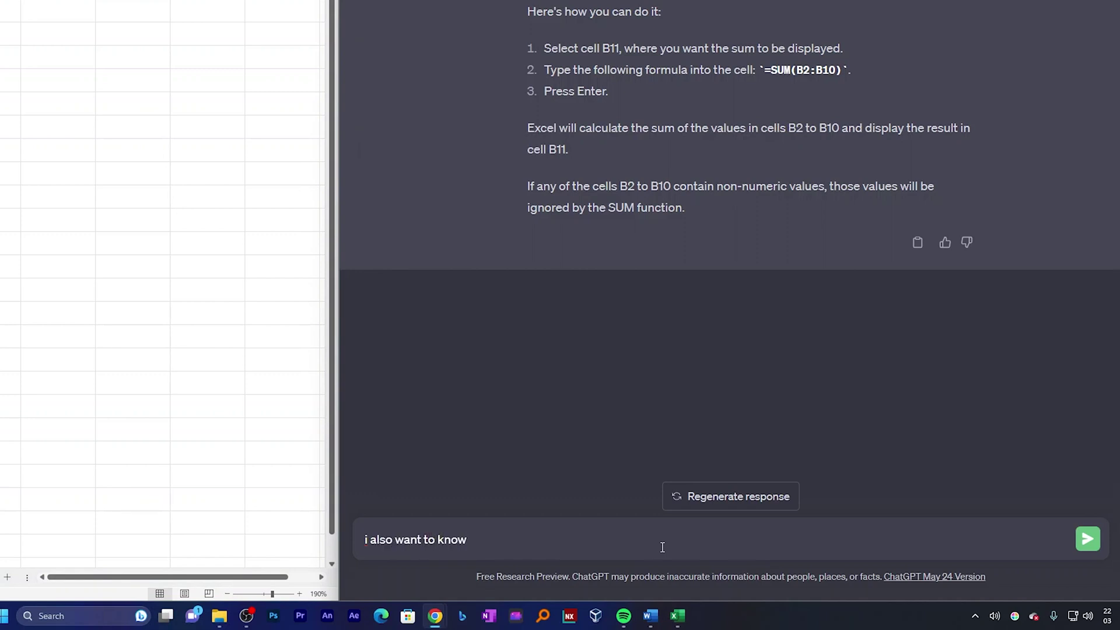
pyautogui.write(' how much is the averge amount i spent in above items, i want to see result in B')
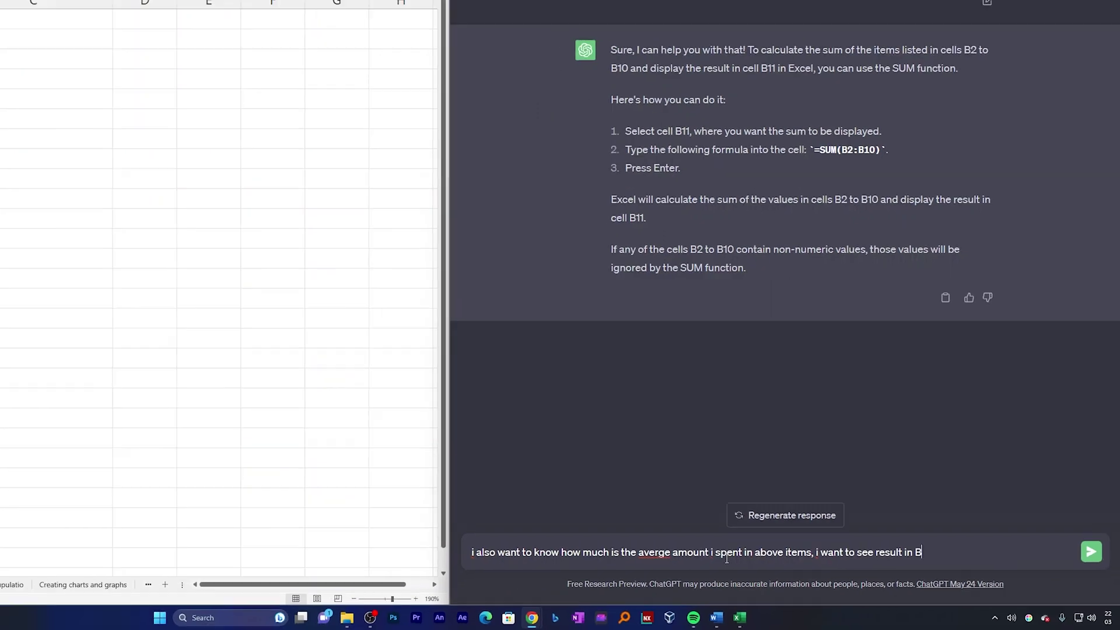
pyautogui.write('12')
pyautogui.press('Return')
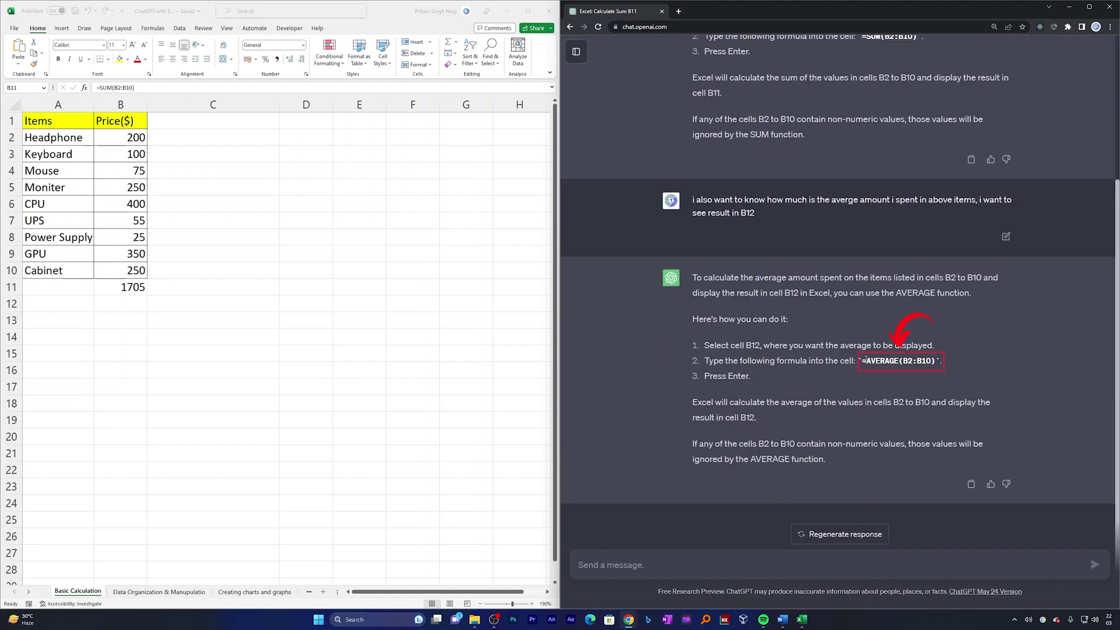
# - Copy the formula =AVERAGE(B2:B10) from ChatGPT's reply into cell B12 of the price list
pyautogui.moveTo(866, 360); pyautogui.dragTo(936, 361)
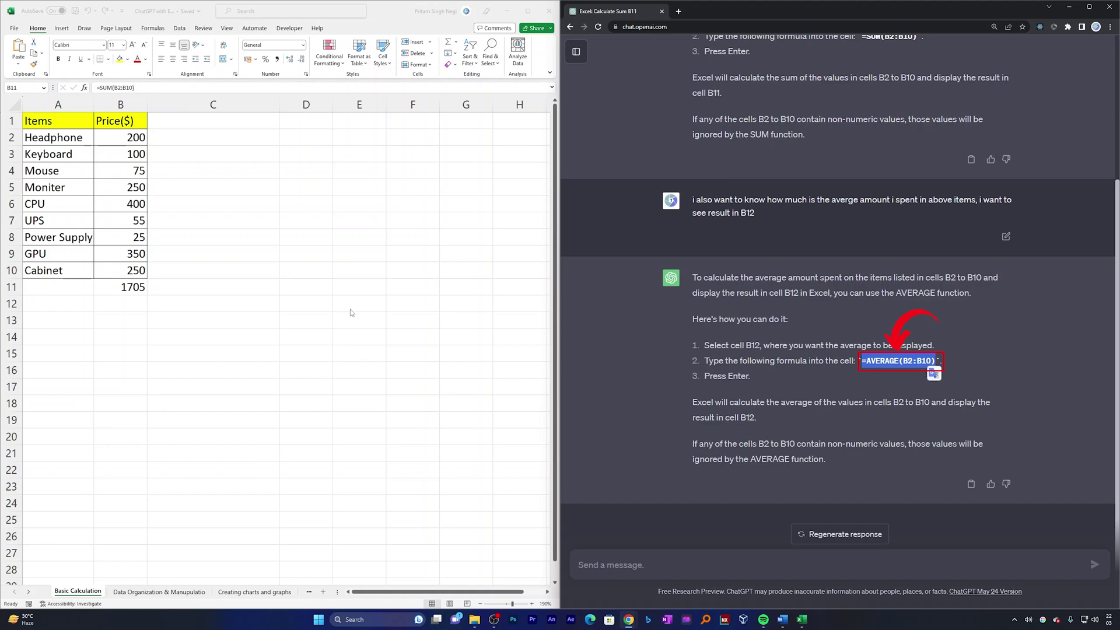
pyautogui.click(120, 302)
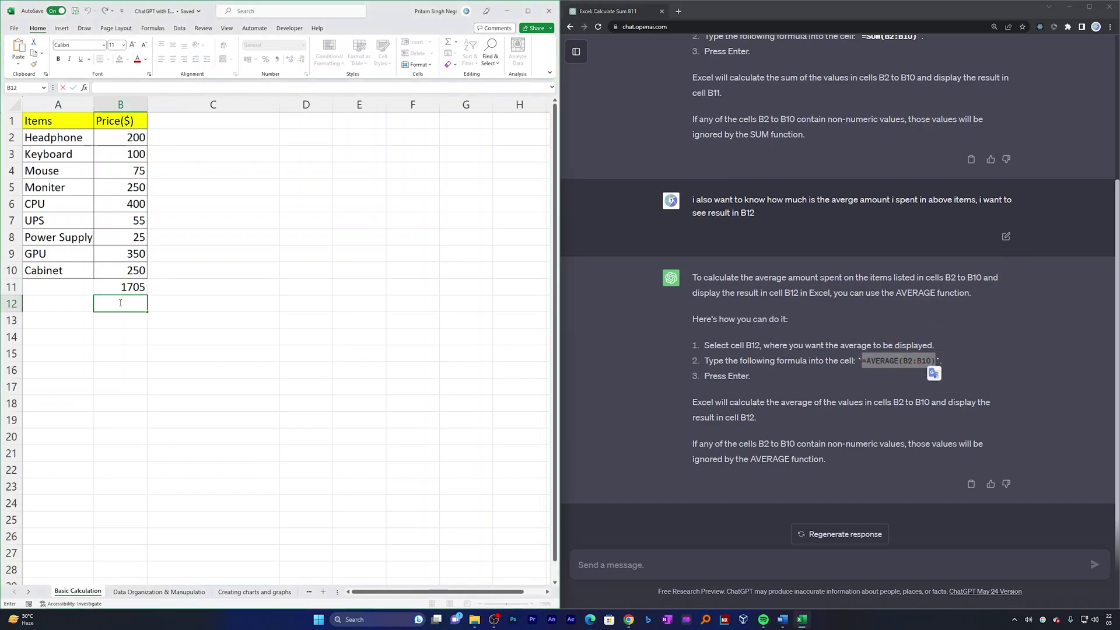
pyautogui.hotkey('ctrl', 'v')
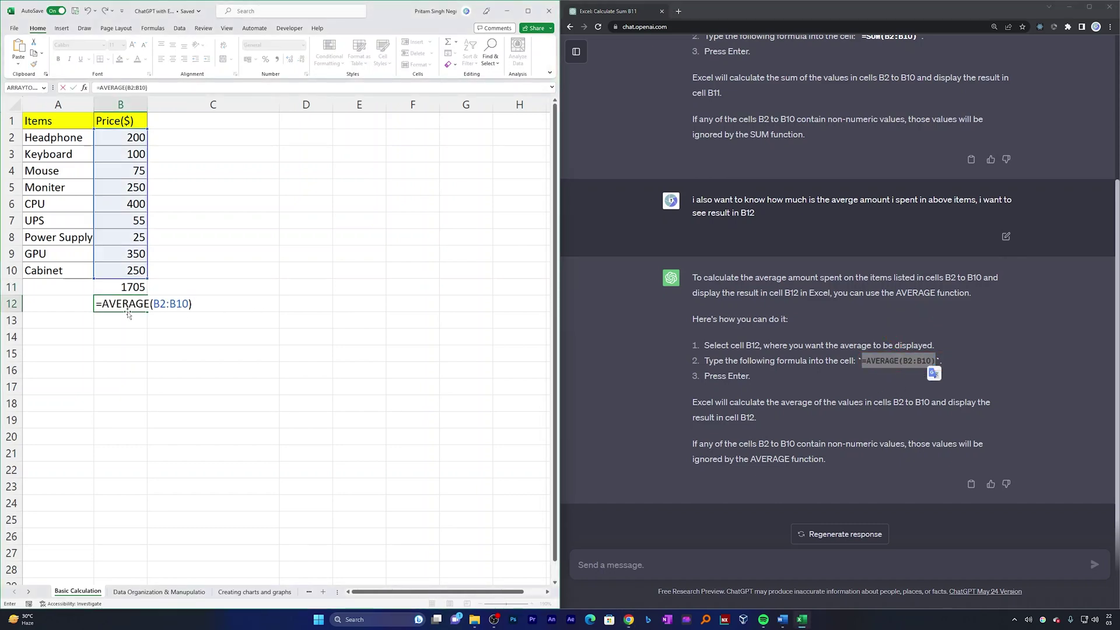
pyautogui.press('Return')
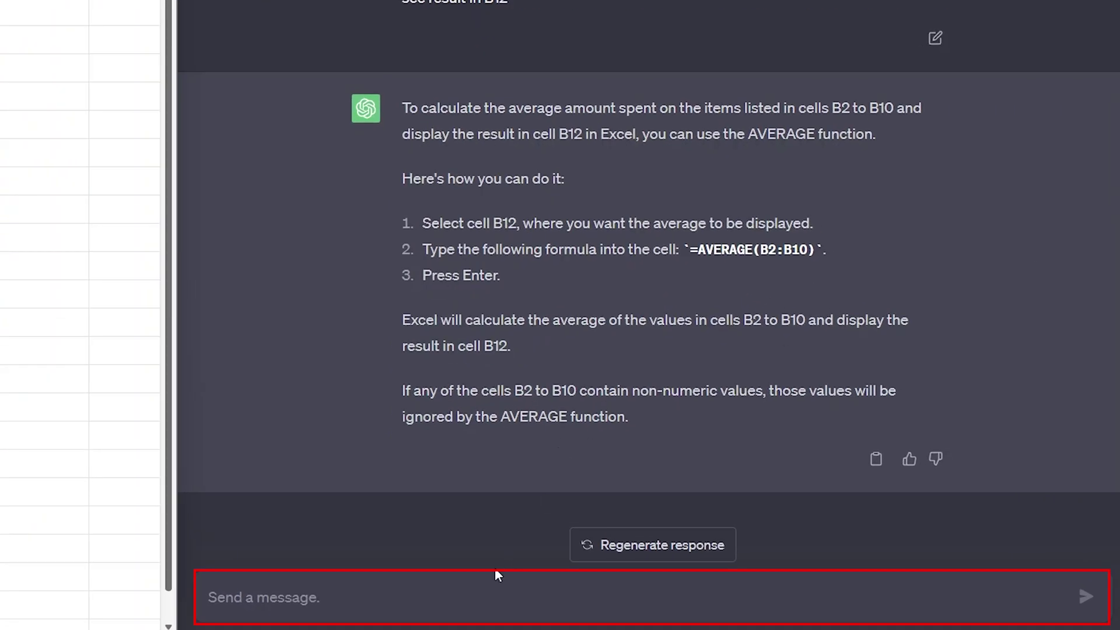
# - Ask ChatGPT to write an Excel formula sorting data by price in ascending order in cells B2 through B10 with Column A
pyautogui.rightClick(481, 594)
pyautogui.click(565, 538)
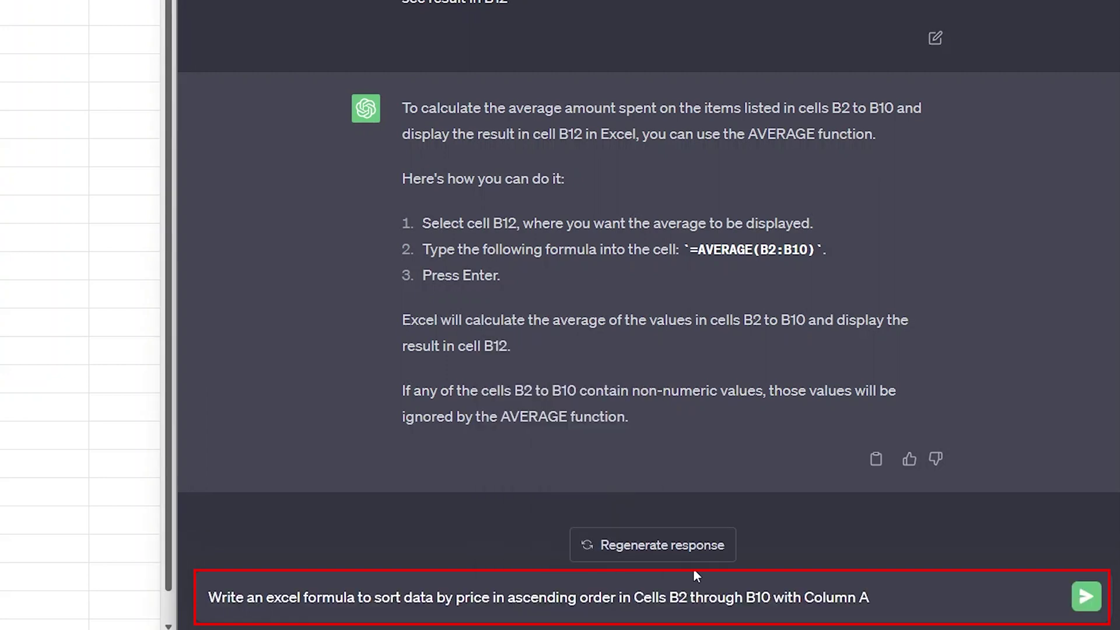
pyautogui.moveTo(555, 597); pyautogui.dragTo(644, 599)
pyautogui.click(679, 596)
pyautogui.click(948, 603)
pyautogui.press('Return')
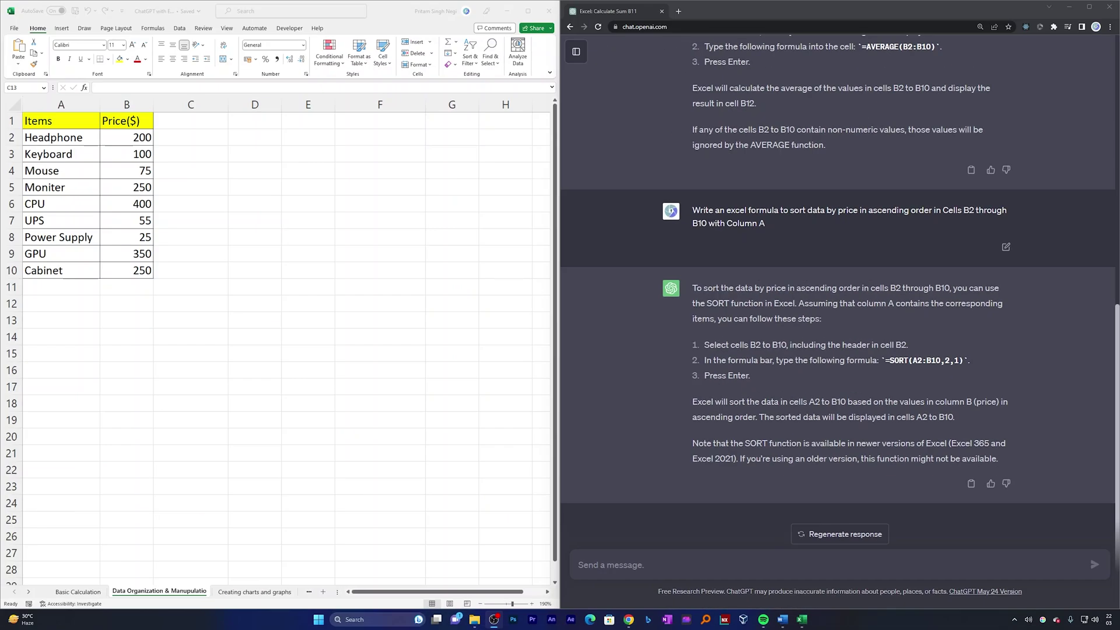
# - Copy the formula =SORT(A2:B10,2,1) from ChatGPT's reply into cell C12 below the item table
pyautogui.moveTo(887, 361); pyautogui.dragTo(962, 360)
pyautogui.rightClick(961, 360)
pyautogui.click(985, 366)
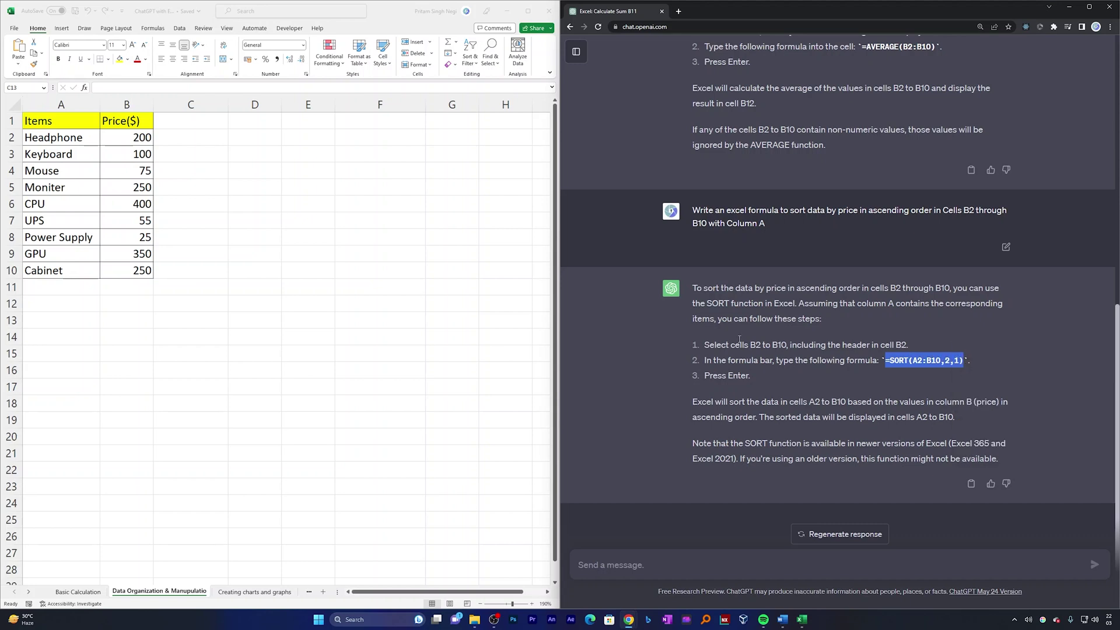
pyautogui.doubleClick(200, 305)
pyautogui.rightClick(200, 307)
pyautogui.click(225, 345)
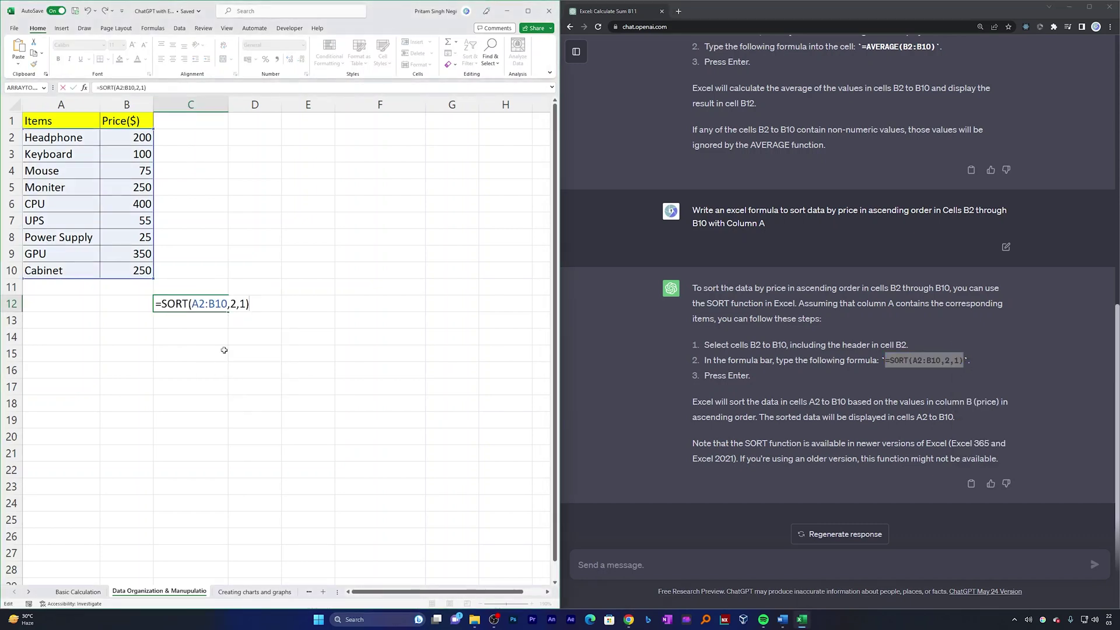
pyautogui.press('Return')
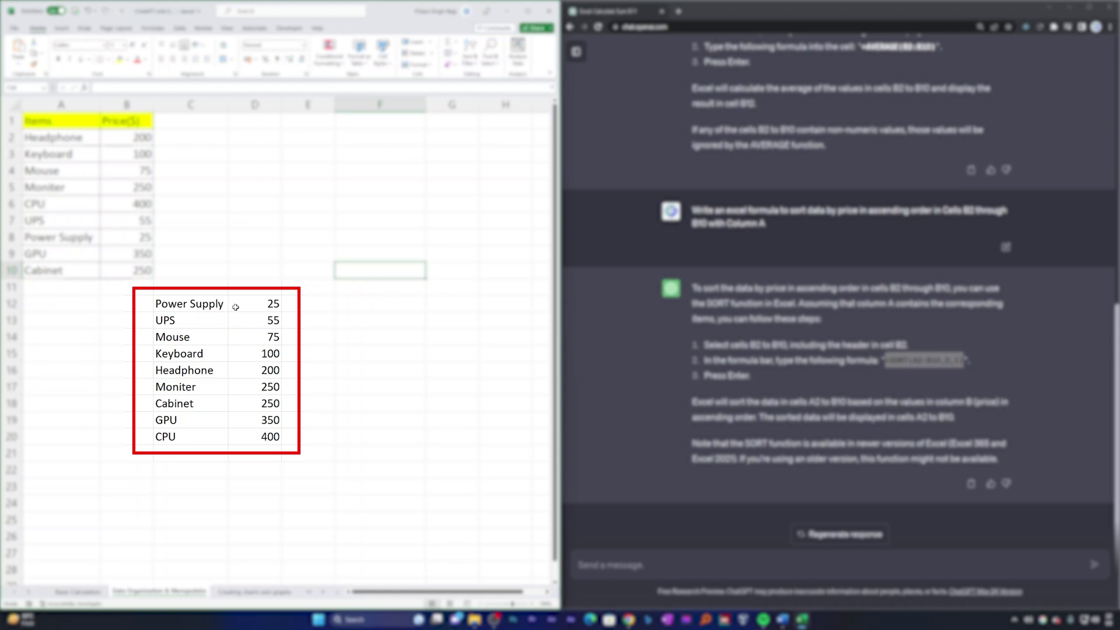
pyautogui.click(199, 308)
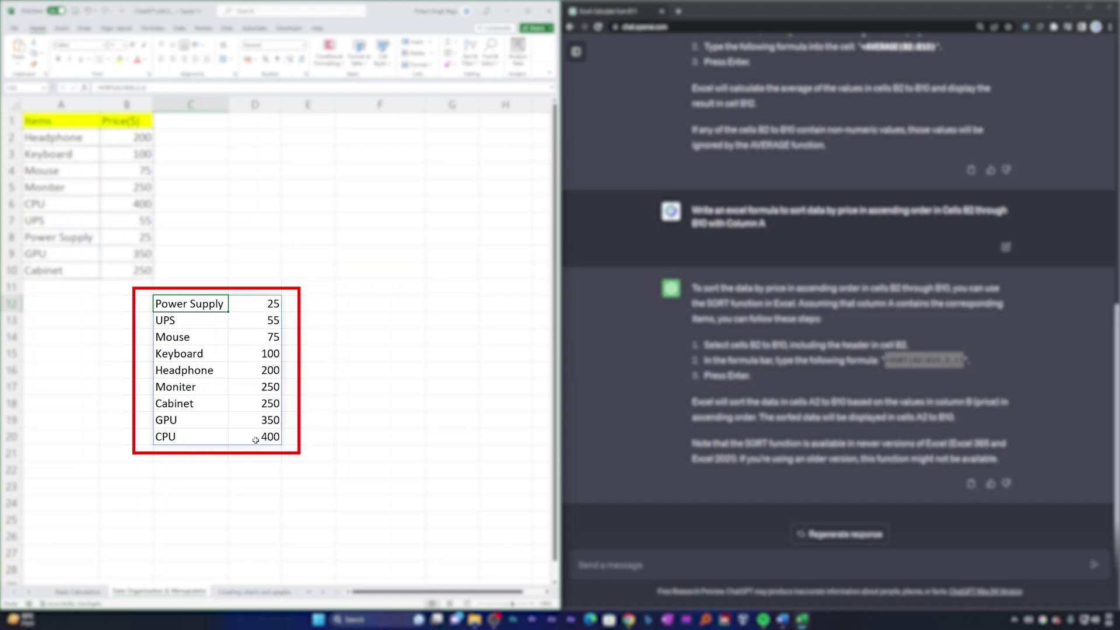
# - Ask ChatGPT to make the price sort in descending order instead
pyautogui.click(693, 575)
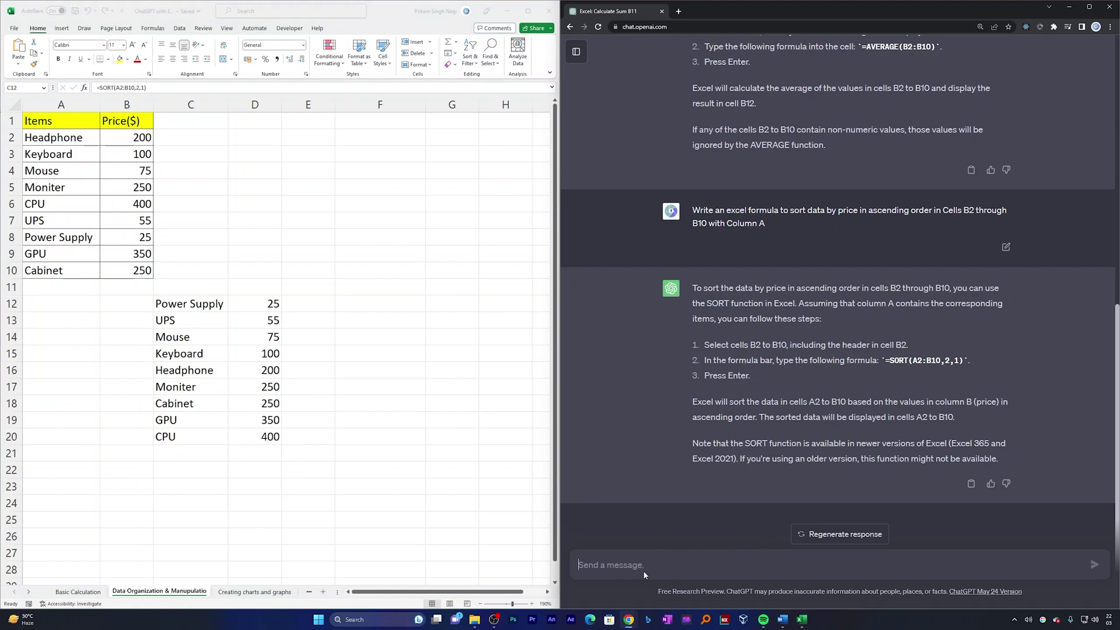
pyautogui.write('make the price in decending')
pyautogui.write('order')
pyautogui.press('Return')
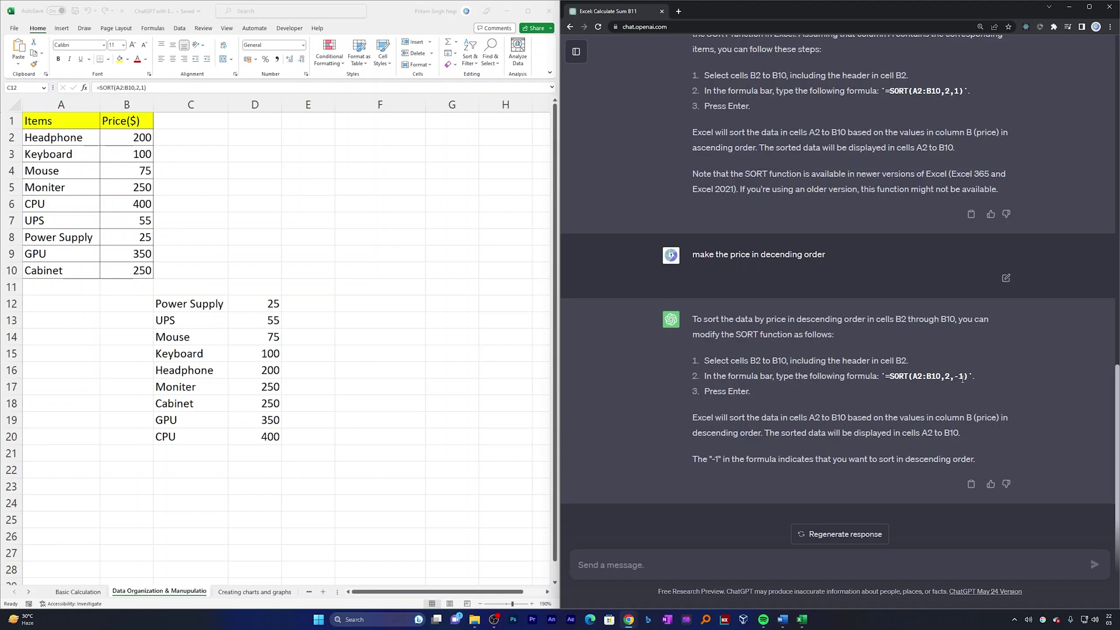
# - Compare the range A2:B10 with the item table and copy the formula =SORT(A2:B10,2,-1) from ChatGPT's reply
pyautogui.moveTo(939, 376); pyautogui.dragTo(911, 376)
pyautogui.click(926, 379)
pyautogui.moveTo(54, 140); pyautogui.dragTo(140, 271)
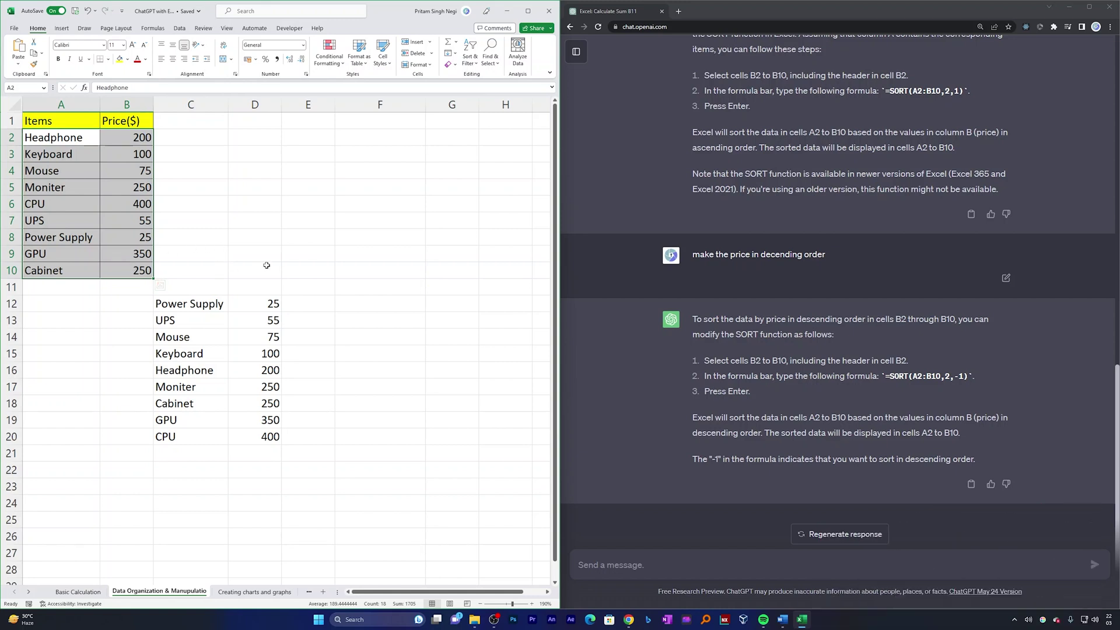
pyautogui.click(957, 376)
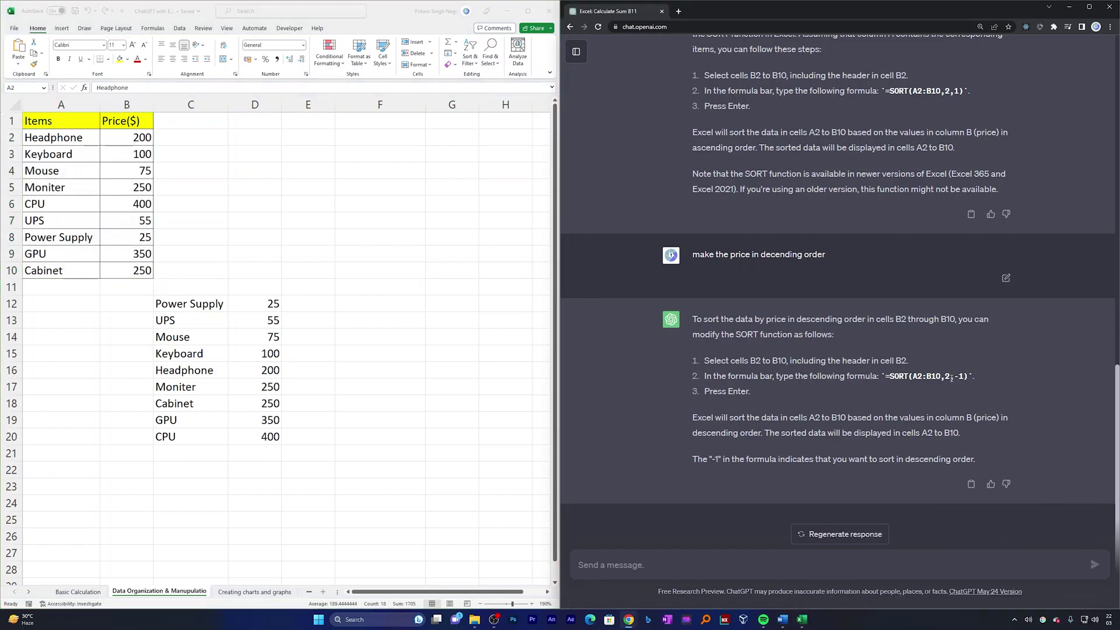
pyautogui.moveTo(966, 377); pyautogui.dragTo(885, 377)
pyautogui.rightClick(903, 380)
pyautogui.click(904, 383)
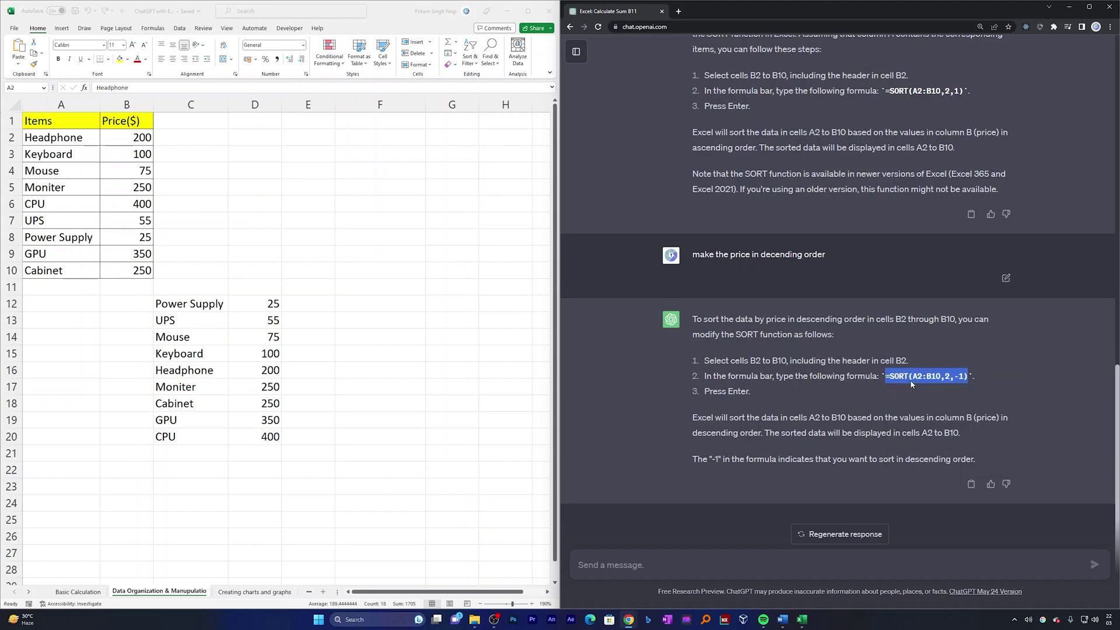
# - Enter the copied formula =SORT(A2:B10,2,-1) in cell F12 and inspect the sorted list it produces
pyautogui.click(386, 301)
pyautogui.rightClick(387, 302)
pyautogui.click(411, 345)
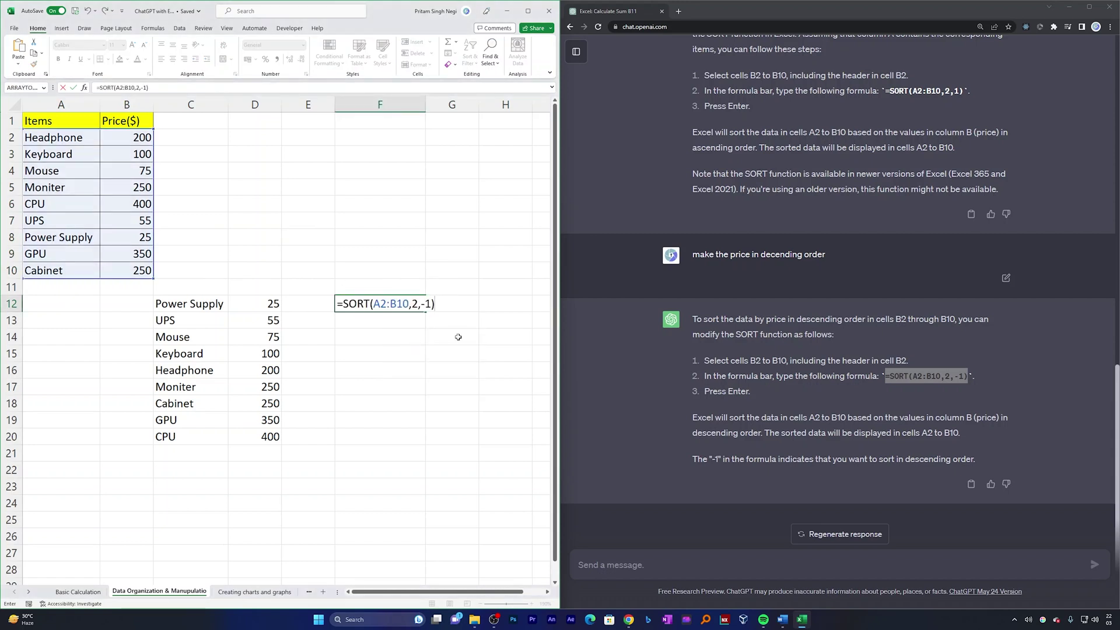
pyautogui.press('Return')
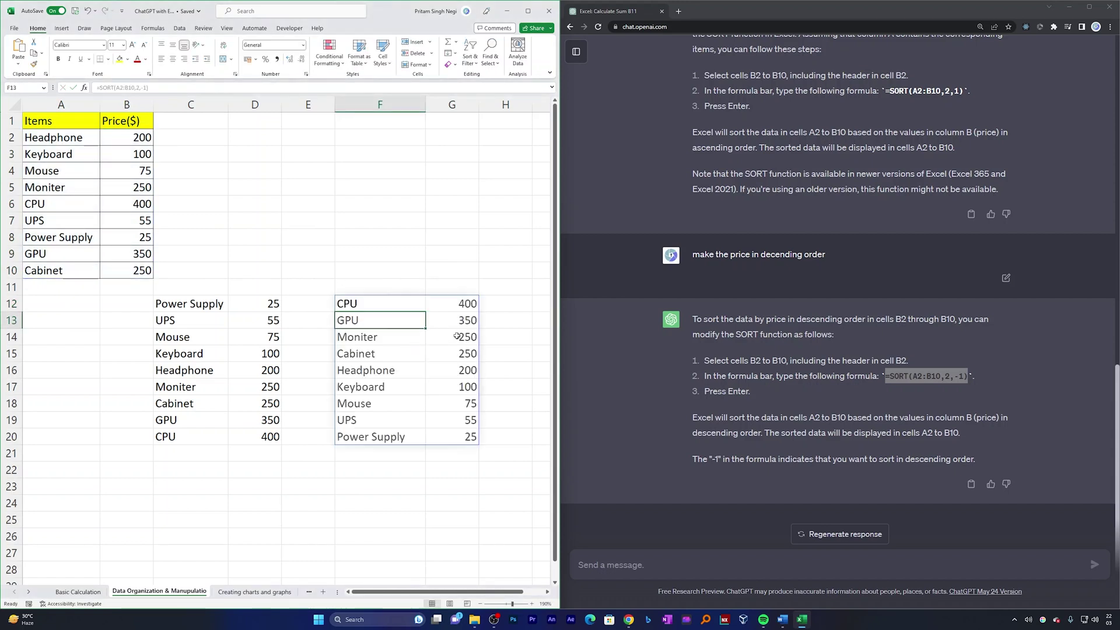
pyautogui.click(509, 383)
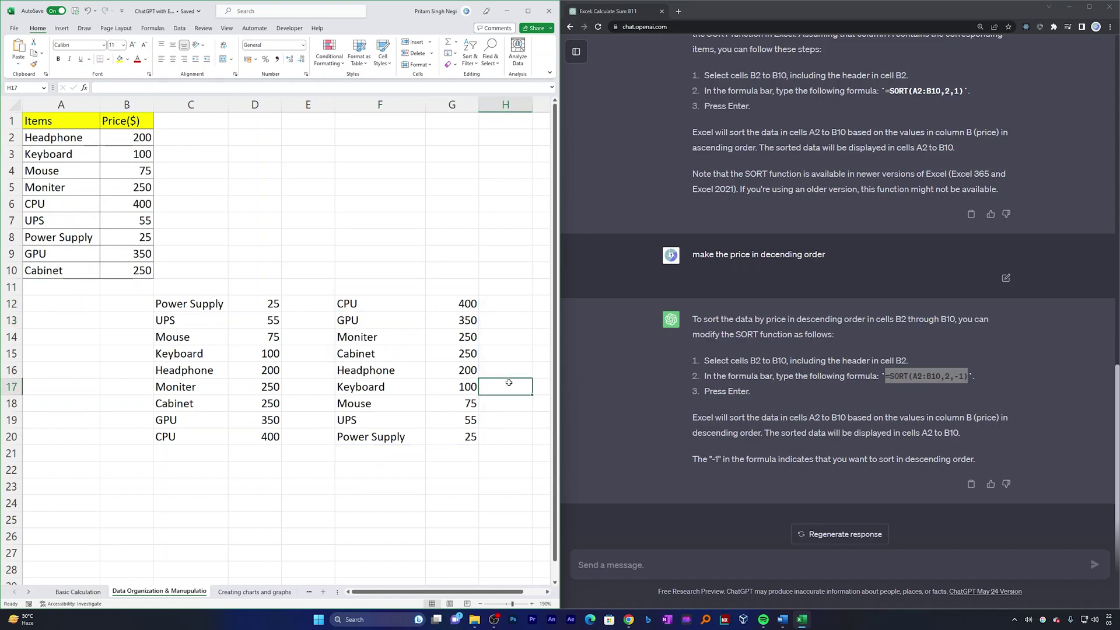
pyautogui.click(402, 306)
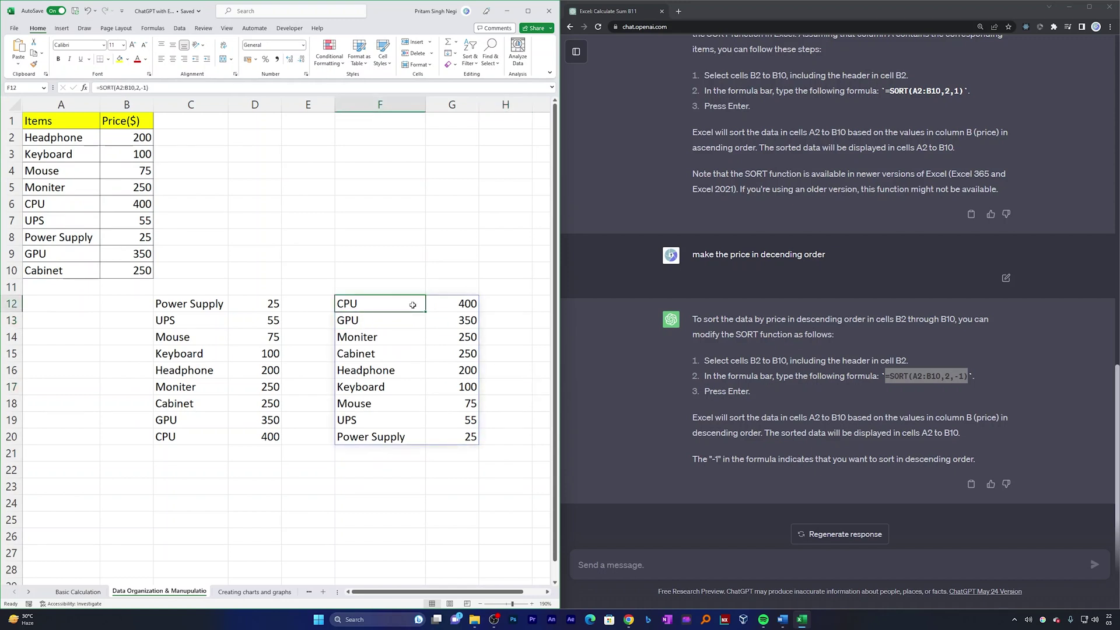
pyautogui.click(445, 302)
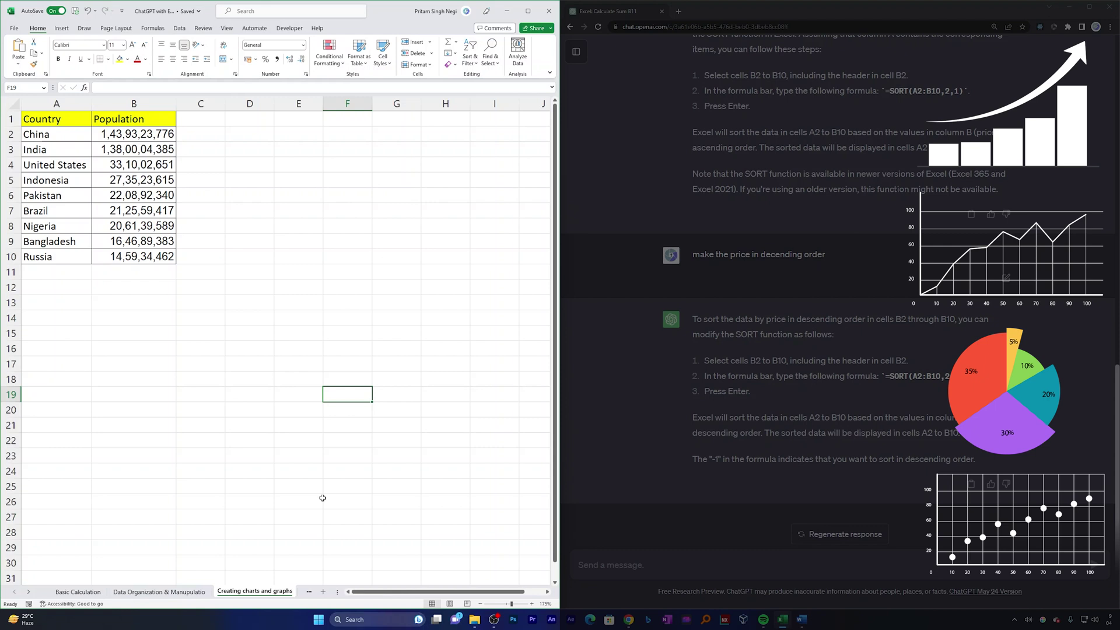
# - Examine the Country and Population columns on the Creating charts and graphs sheet
pyautogui.click(56, 149)
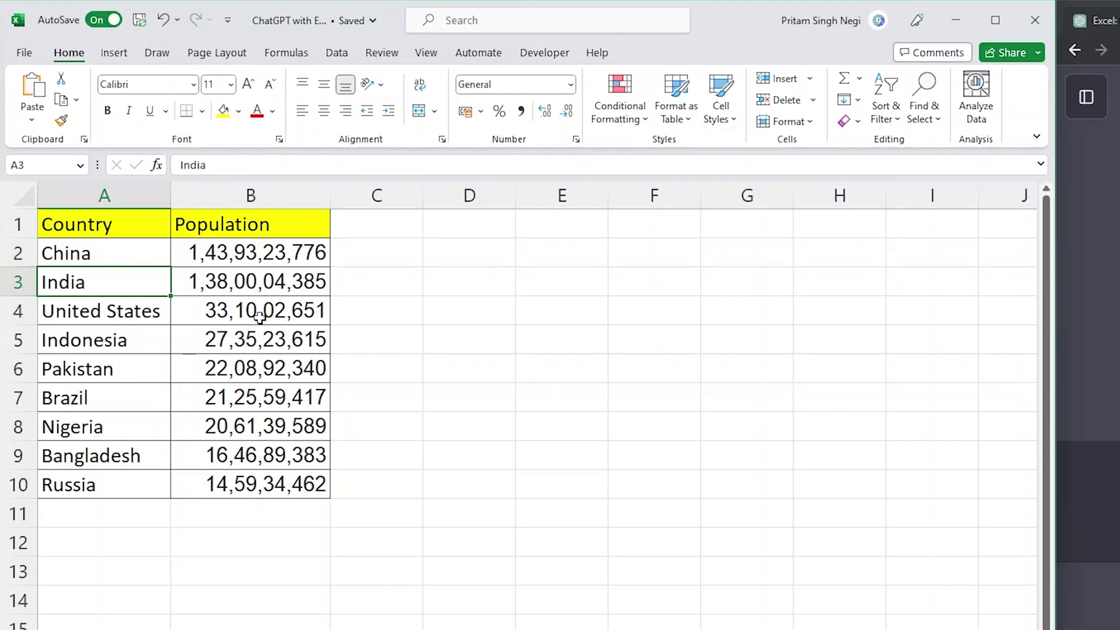
pyautogui.click(108, 231)
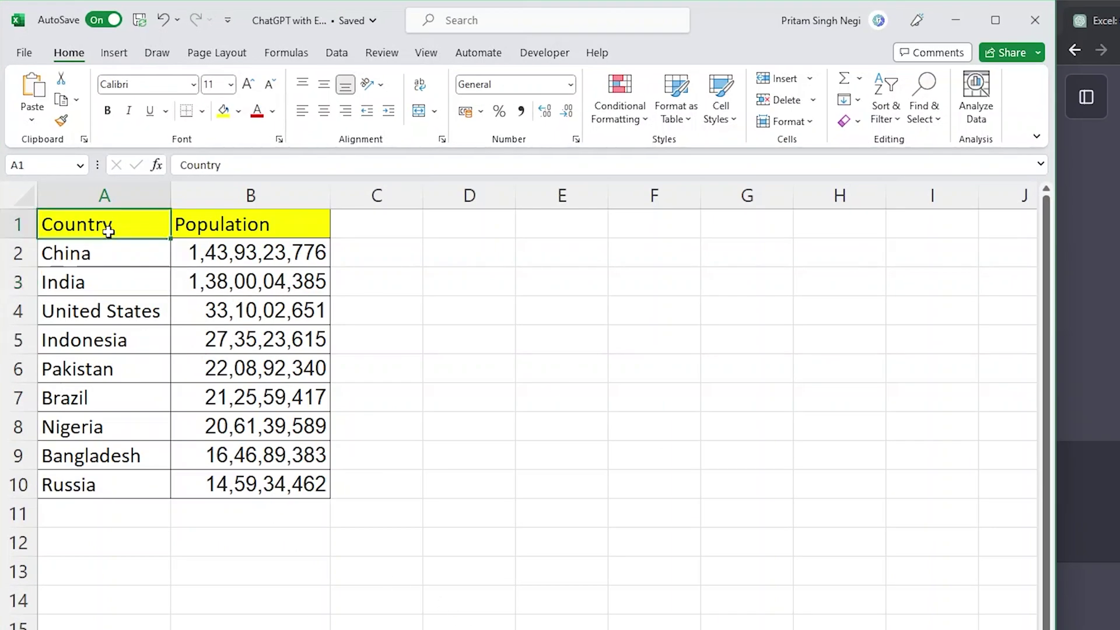
pyautogui.click(88, 196)
pyautogui.click(198, 192)
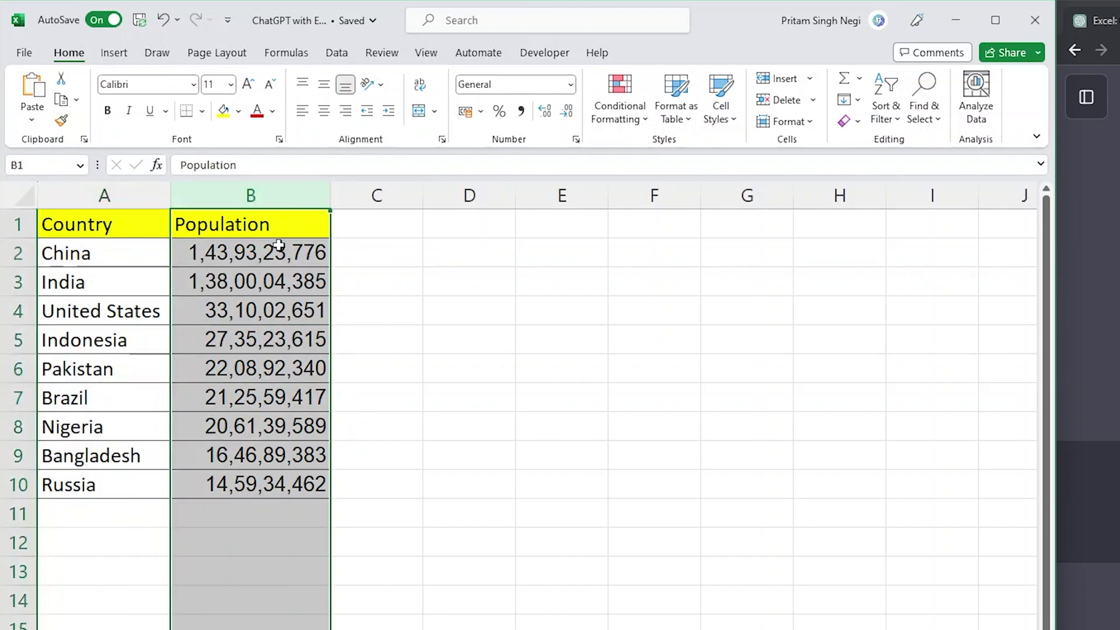
pyautogui.click(432, 300)
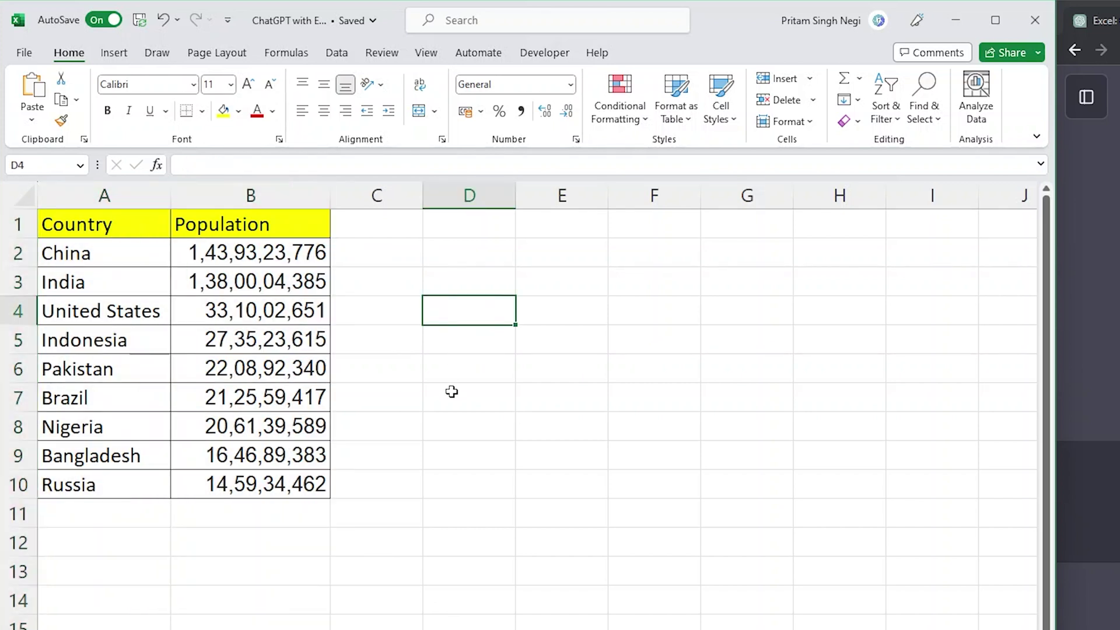
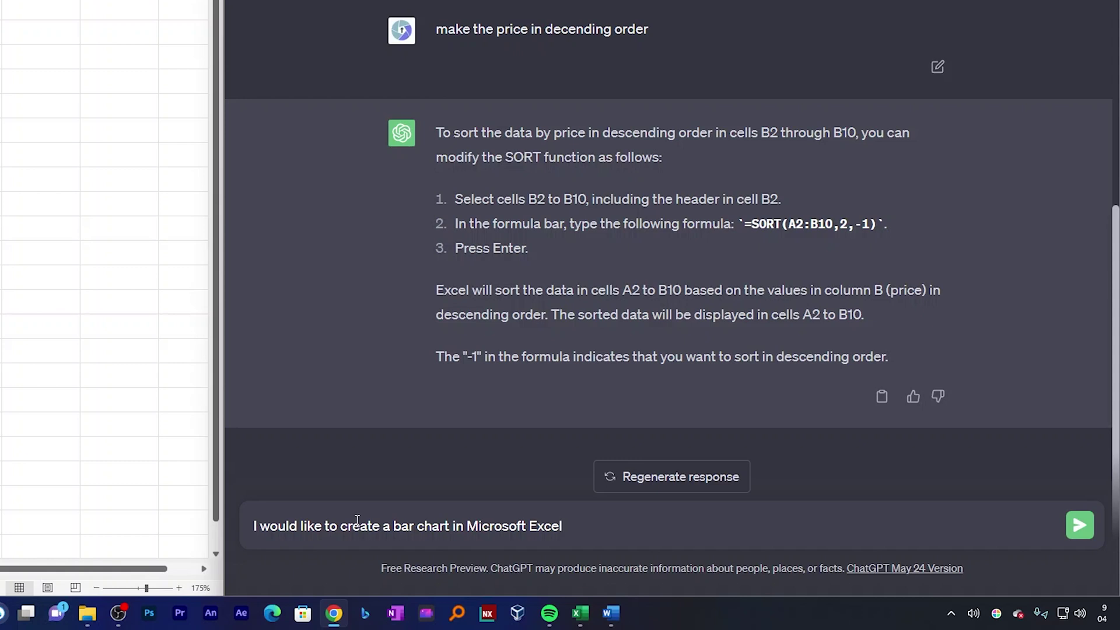
# - Ask ChatGPT how to create an Excel bar chart with countries in column A, populations in column B and headers in row one
pyautogui.write('where the values are placed ')
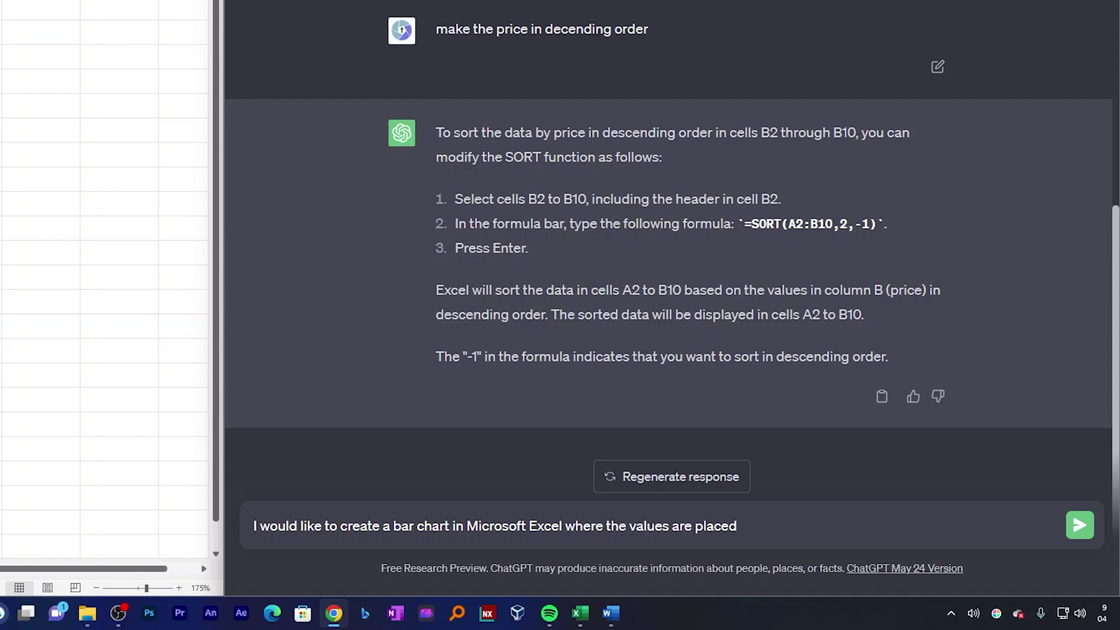
pyautogui.write('in column a there are countries')
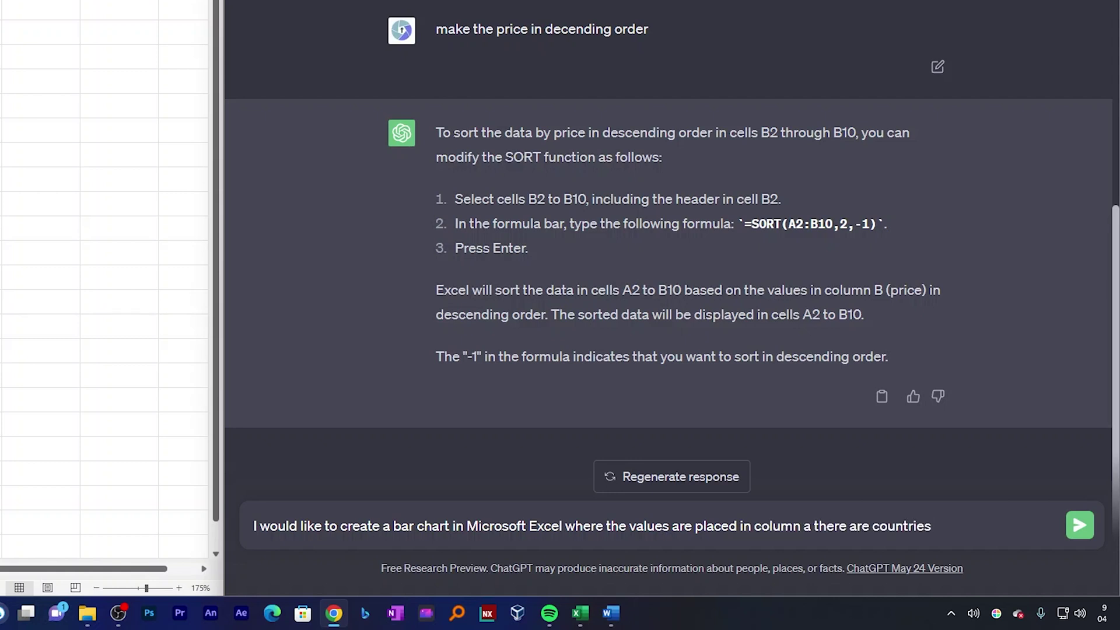
pyautogui.write(', in column b there ')
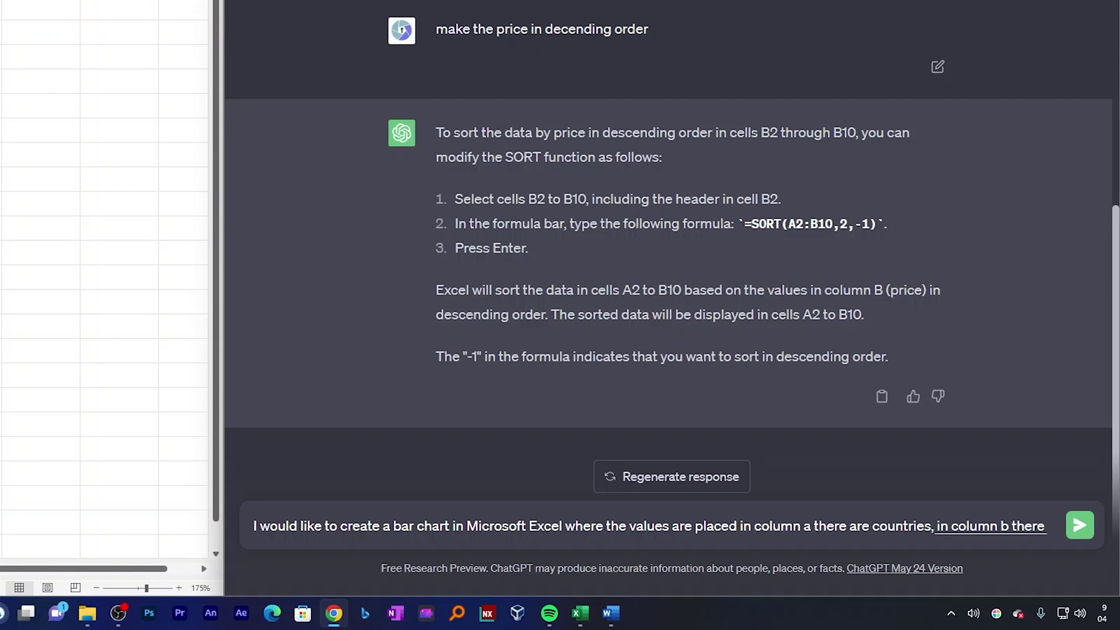
pyautogui.write('is a population of those countries')
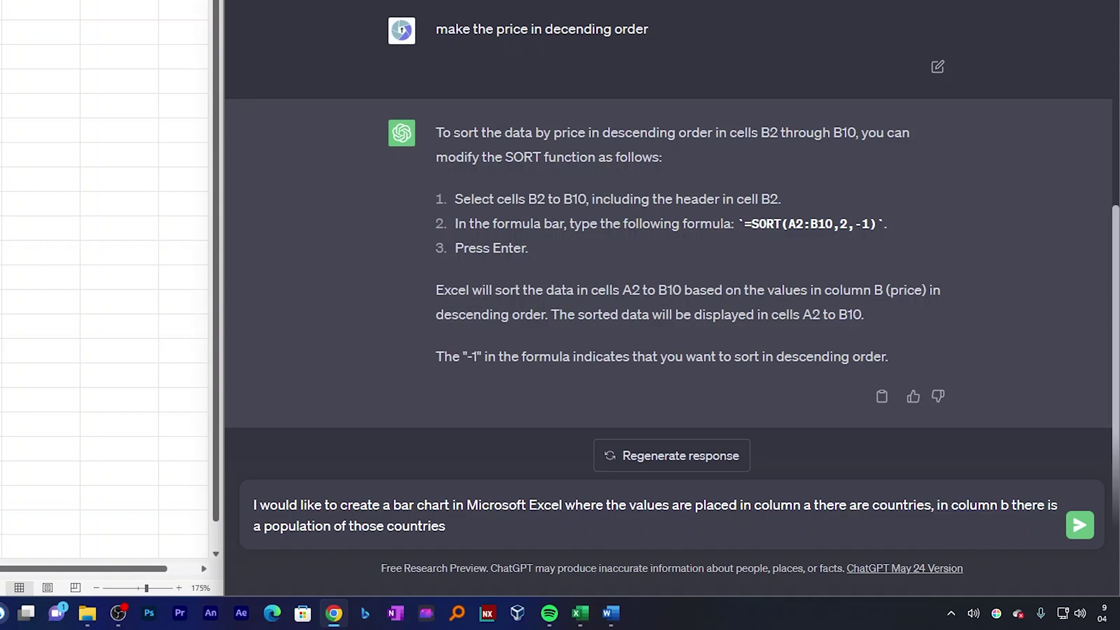
pyautogui.write('. and I have header in row number one')
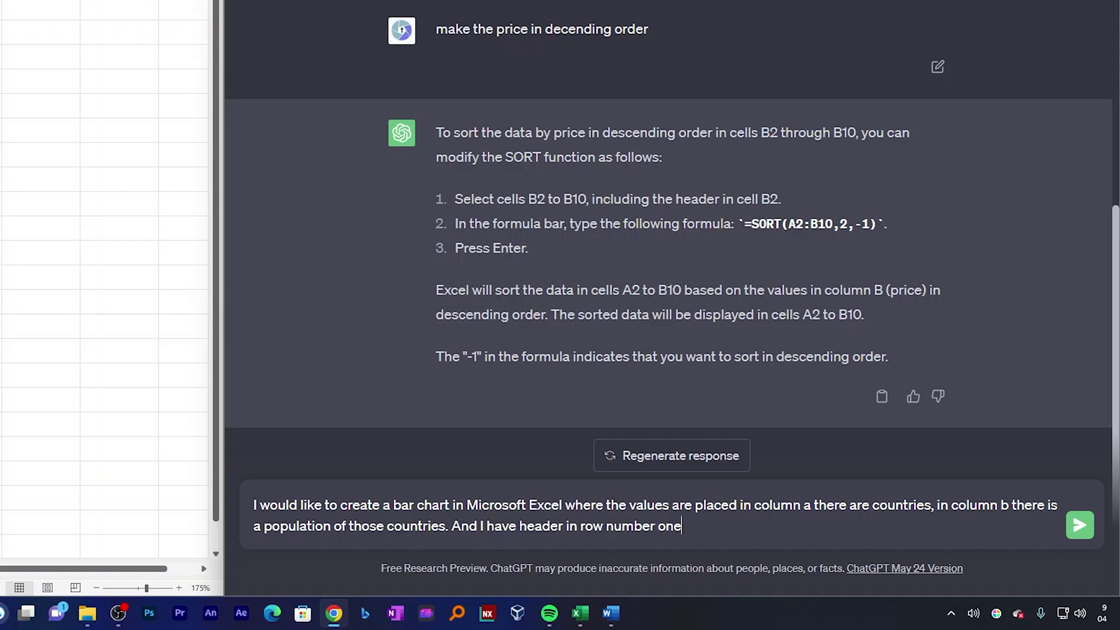
pyautogui.write(' which is country')
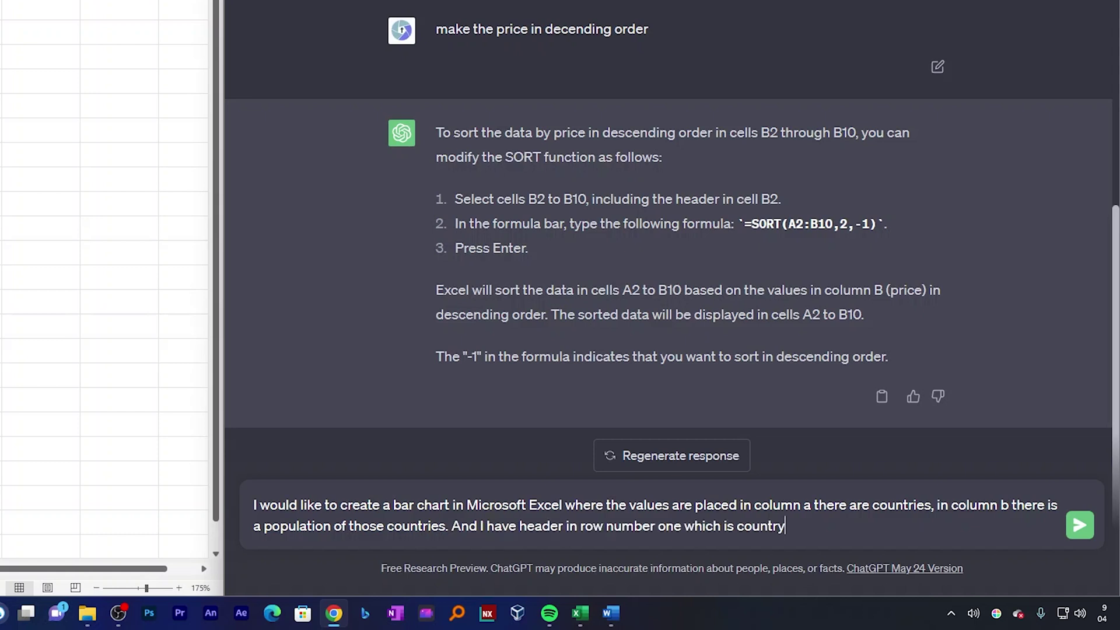
pyautogui.write(' and population.')
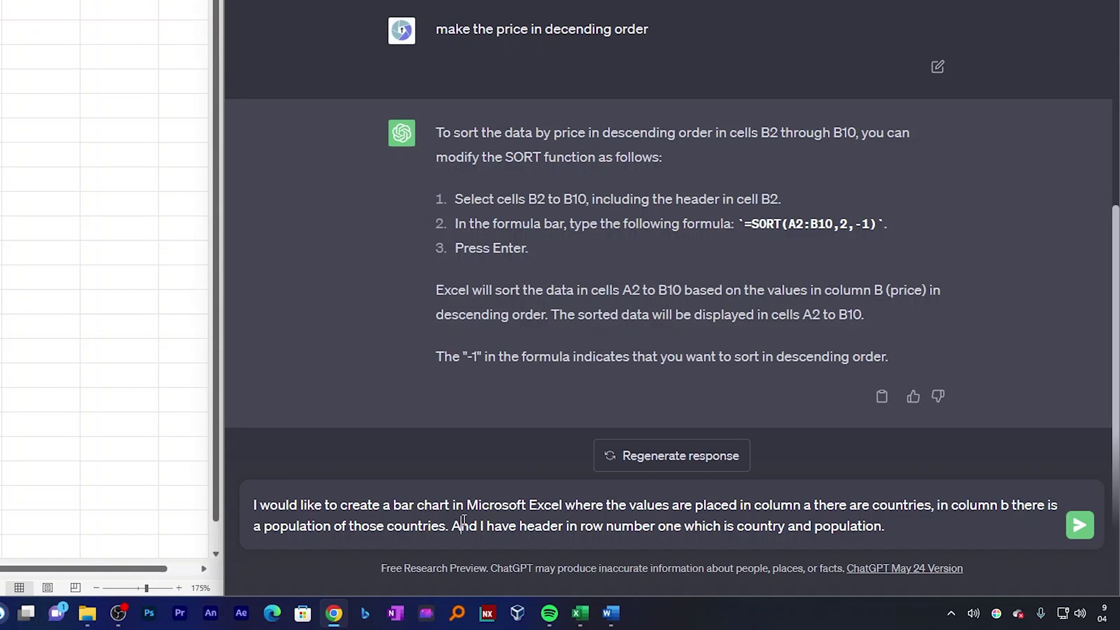
pyautogui.moveTo(280, 505); pyautogui.dragTo(563, 505)
pyautogui.click(630, 515)
pyautogui.moveTo(628, 505); pyautogui.dragTo(1111, 550)
pyautogui.click(713, 505)
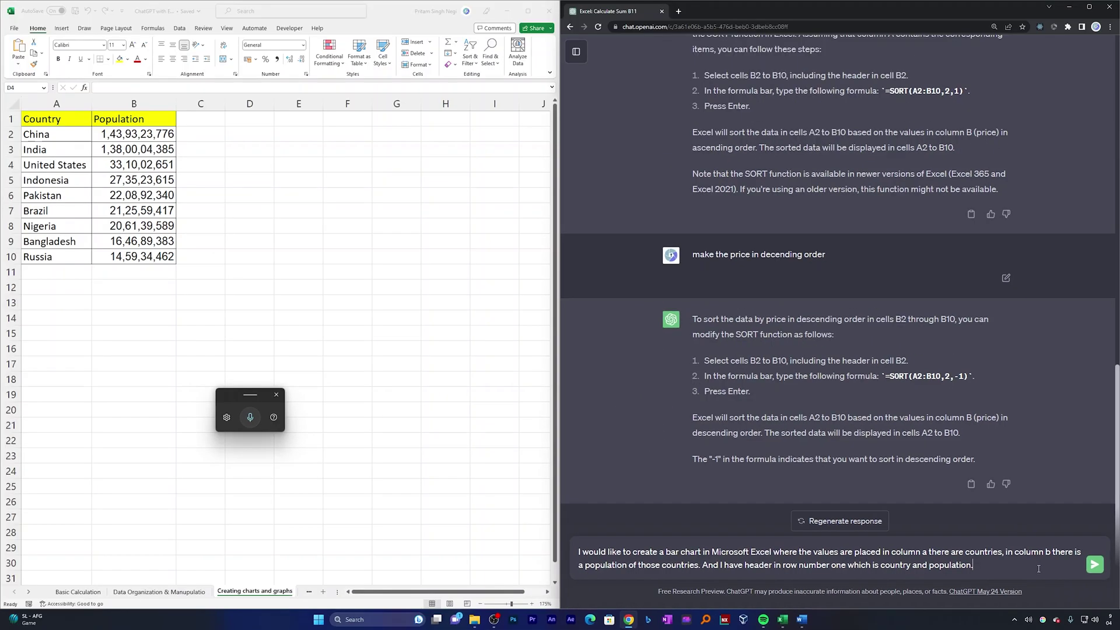
pyautogui.press('Return')
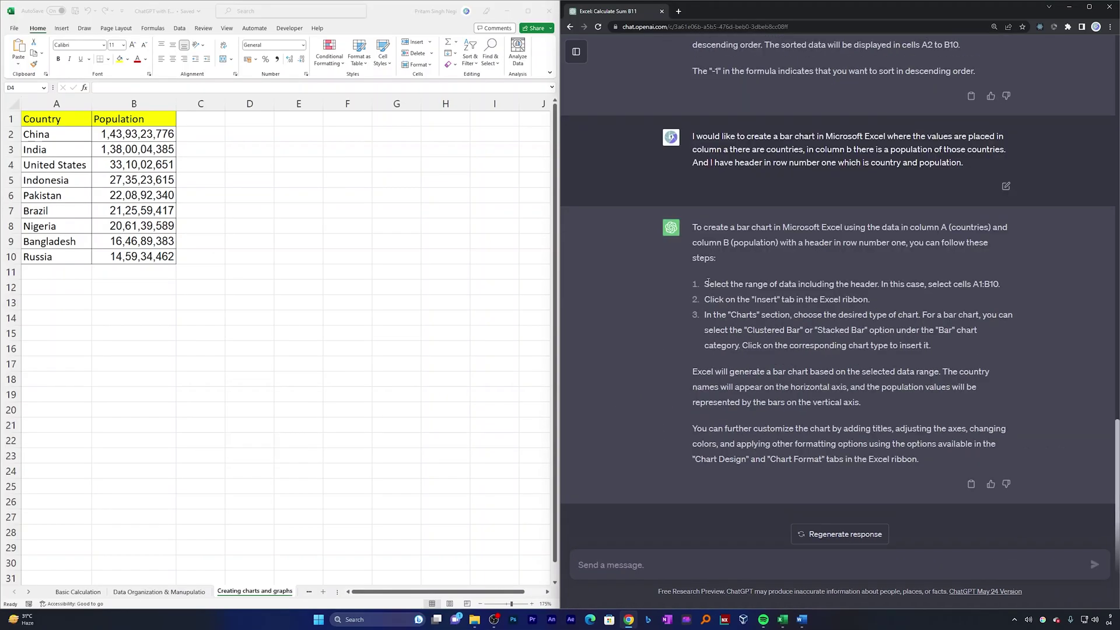
# - Following ChatGPT's instructions, insert a 2-D Clustered Column chart from the country and population data in A1:B10
pyautogui.moveTo(708, 283); pyautogui.dragTo(996, 290)
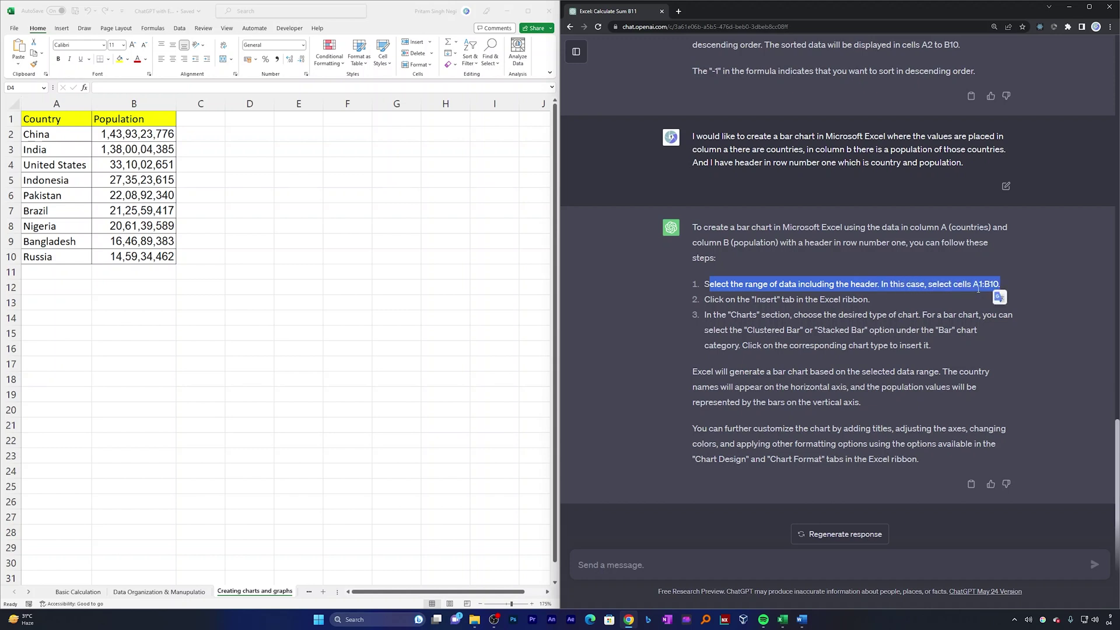
pyautogui.moveTo(44, 120); pyautogui.dragTo(133, 258)
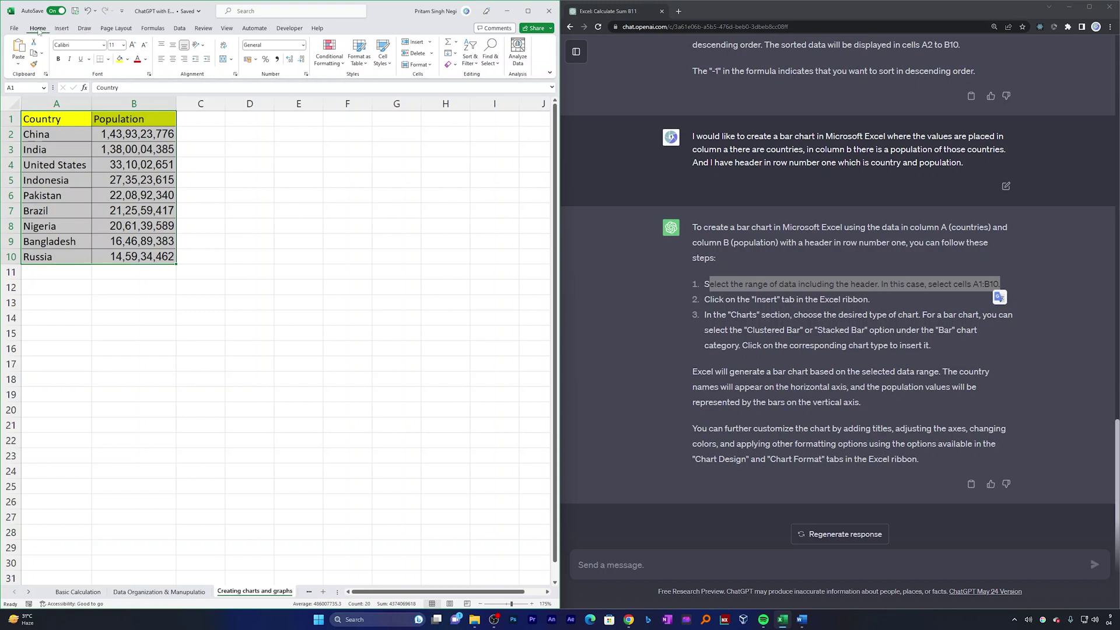
pyautogui.click(59, 30)
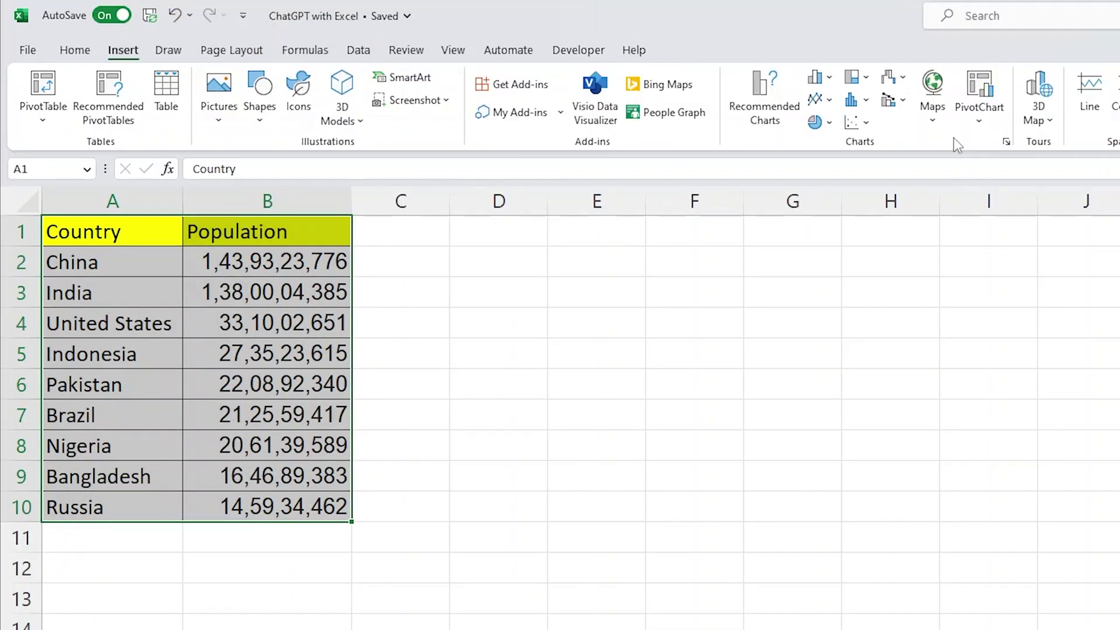
pyautogui.click(817, 79)
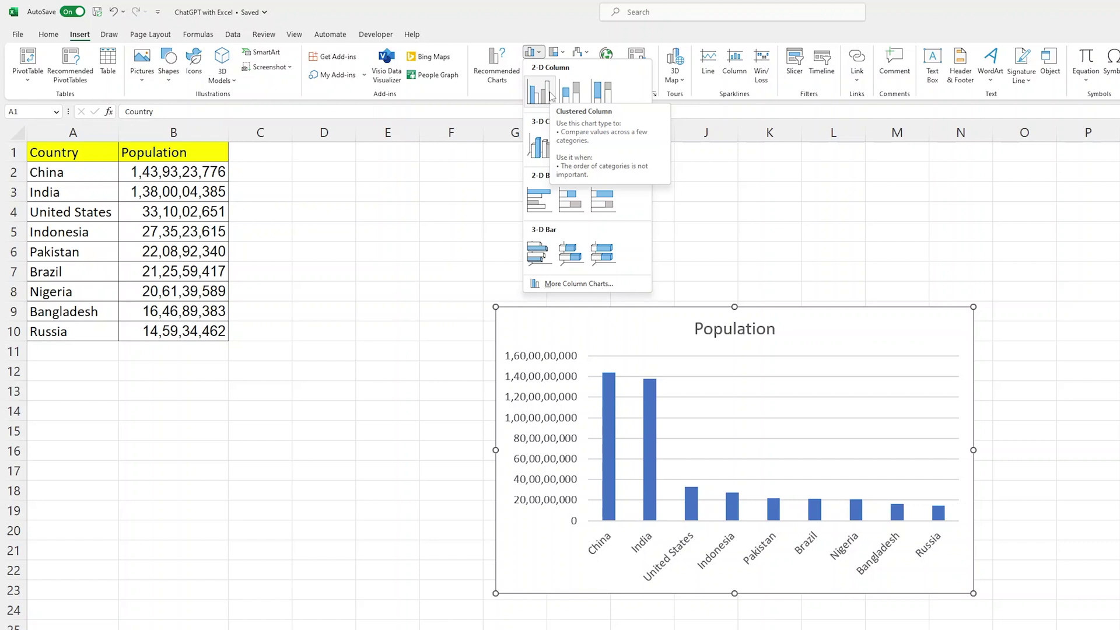
pyautogui.click(551, 93)
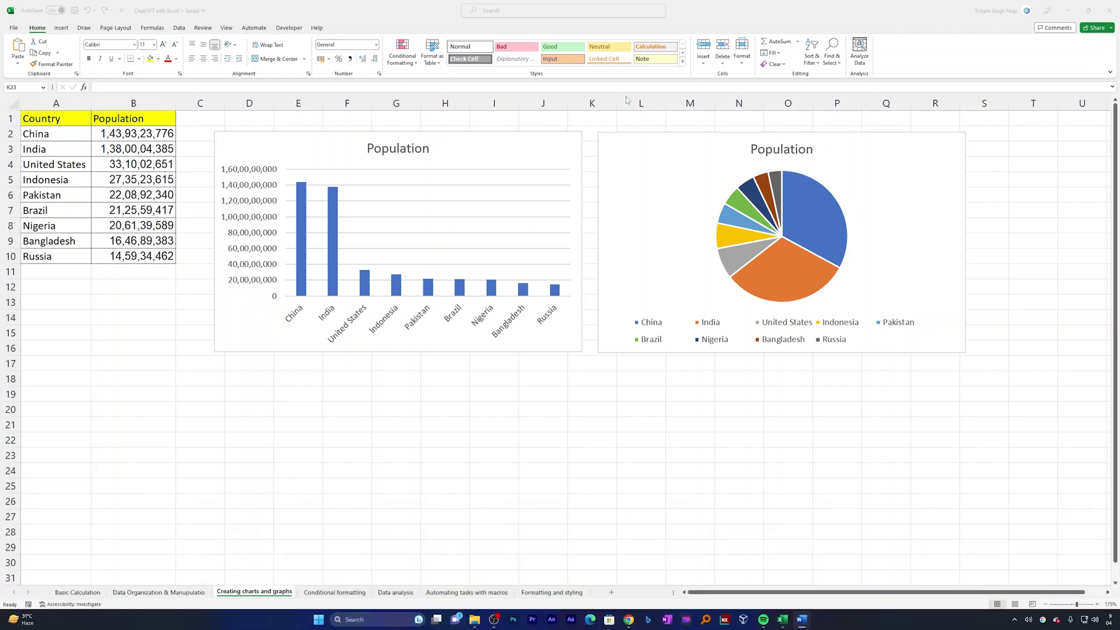
# - Delete the Population pie chart and column chart from the Creating charts and graphs sheet, keeping the data table
pyautogui.click(658, 136)
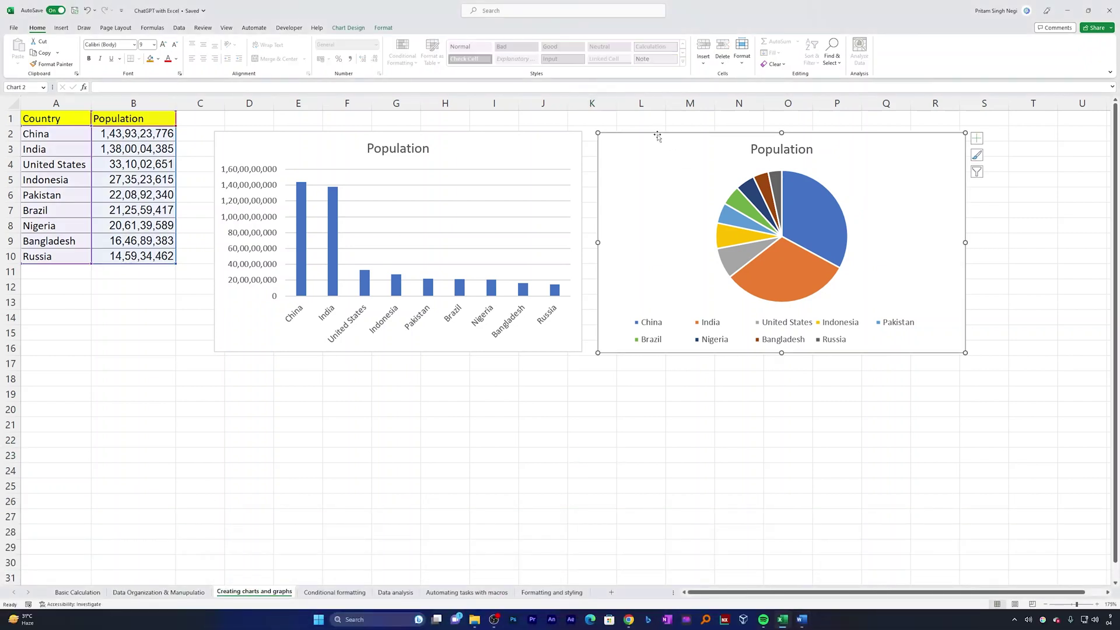
pyautogui.press('Delete')
pyautogui.click(496, 151)
pyautogui.press('Delete')
pyautogui.click(311, 197)
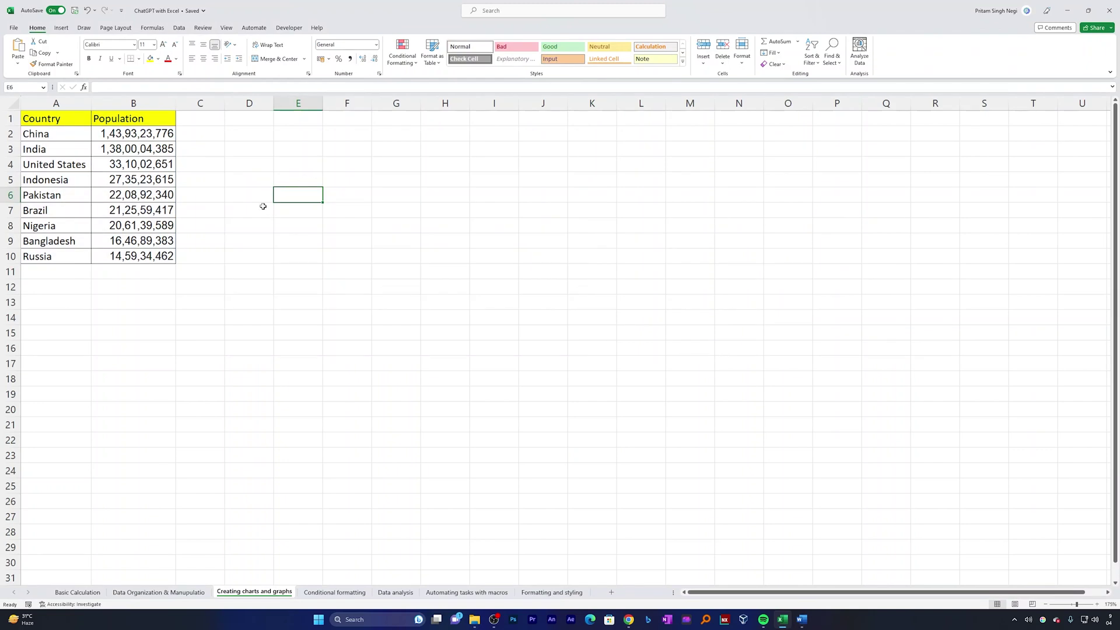
pyautogui.moveTo(53, 123); pyautogui.dragTo(119, 256)
pyautogui.click(298, 149)
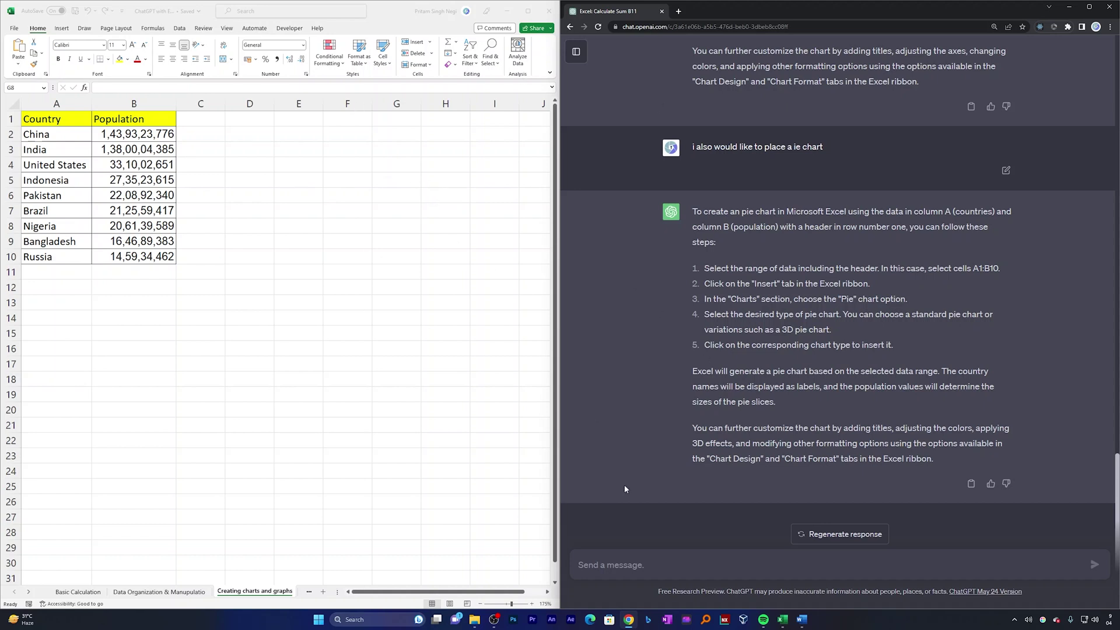
# - Ask ChatGPT for a macro that automatically creates bar charts from country names in column A and populations in column B, with varying row counts
pyautogui.click(273, 259)
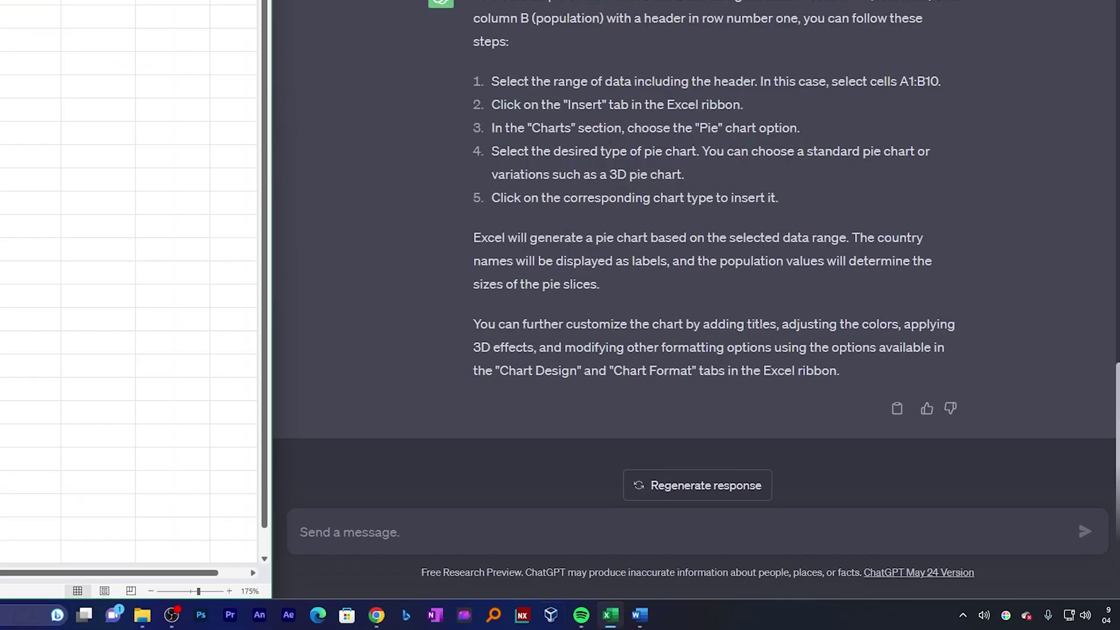
pyautogui.click(410, 533)
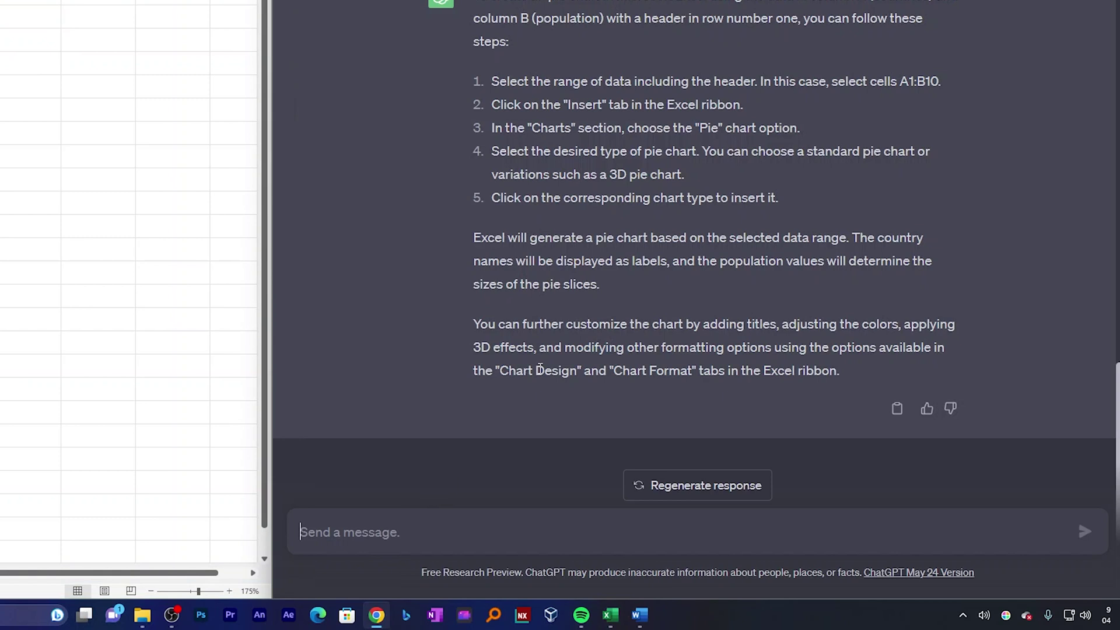
pyautogui.write('I would like to create a macro')
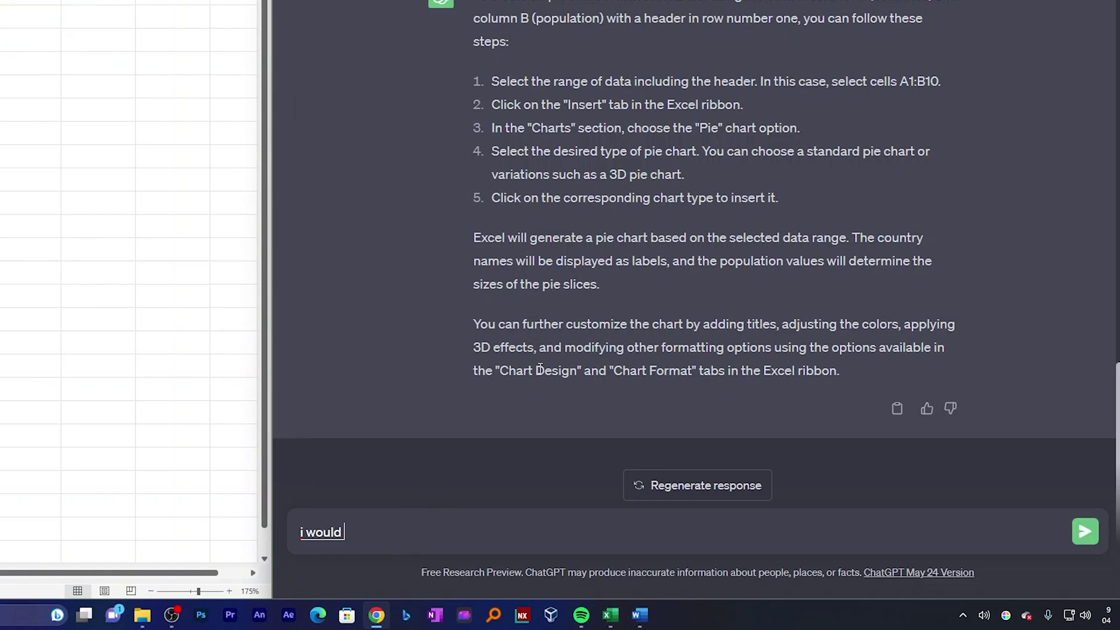
pyautogui.write(' where the data will be placed')
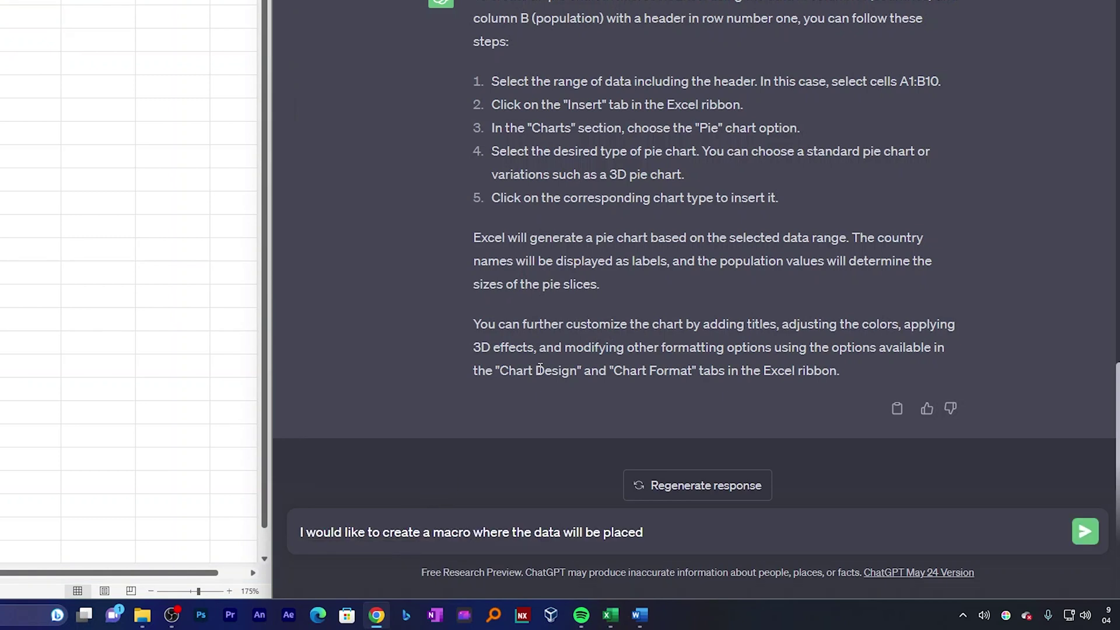
pyautogui.write(' on the first 2 ')
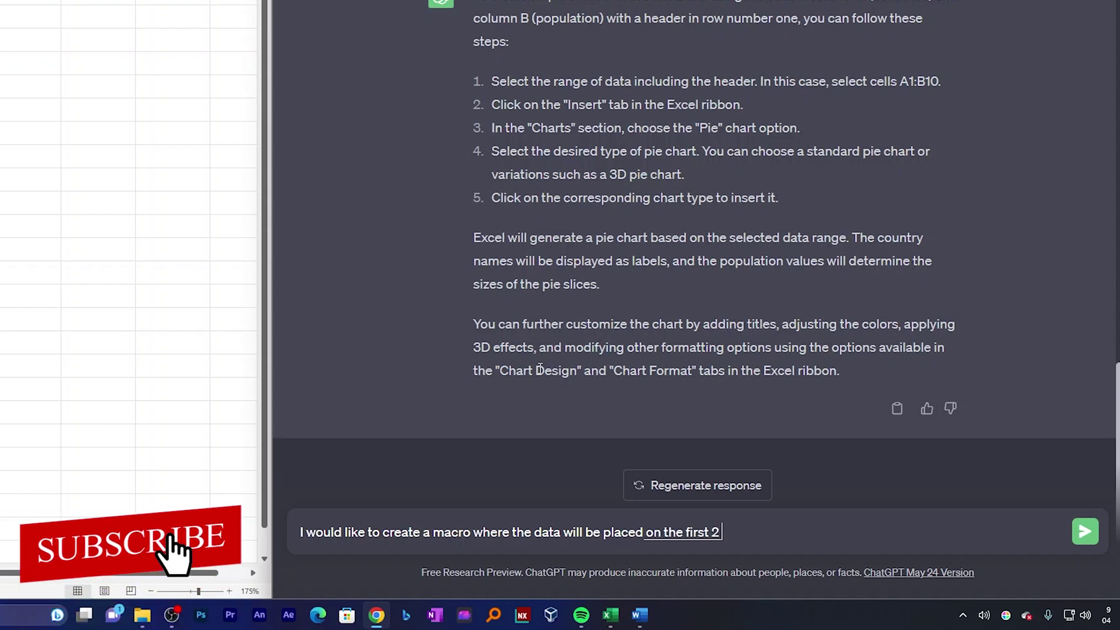
pyautogui.write('columns A and B and')
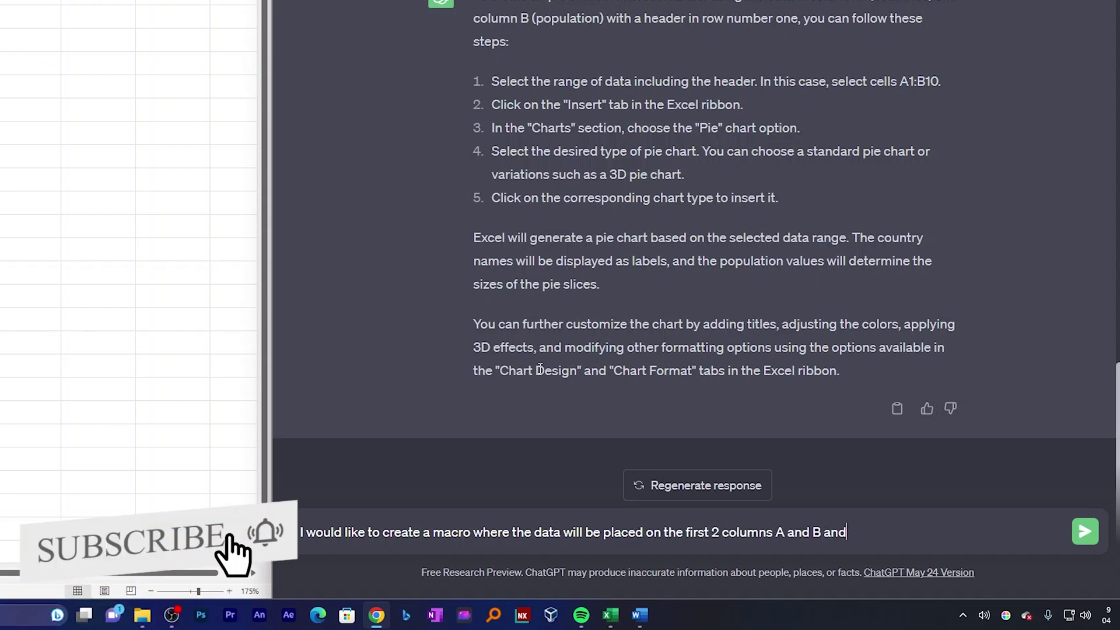
pyautogui.write(' the use of the macro will be')
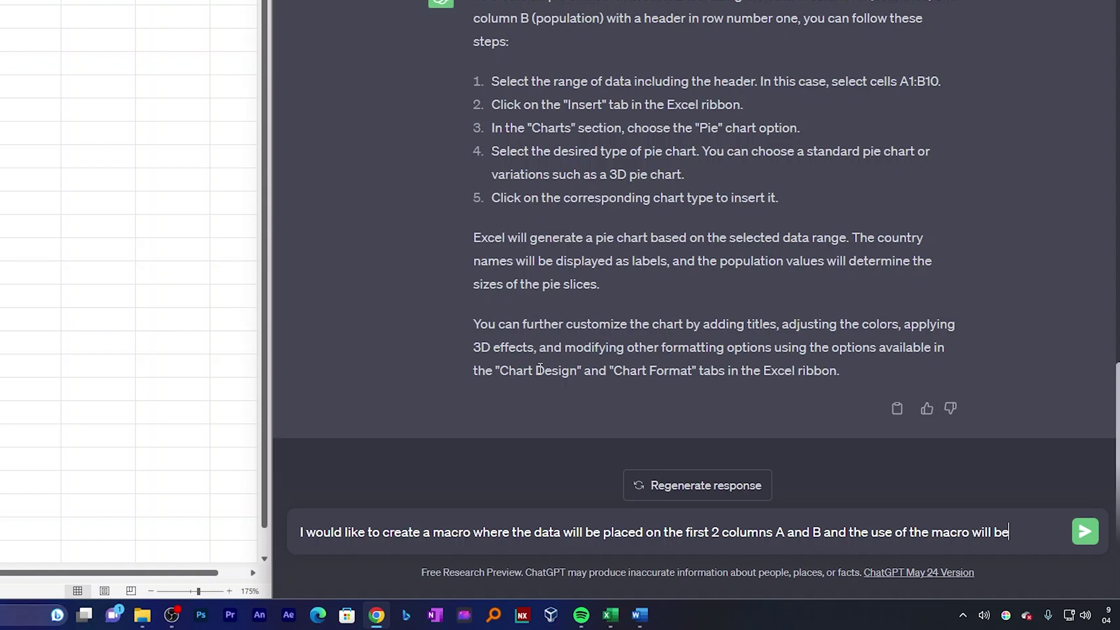
pyautogui.write(' it will create')
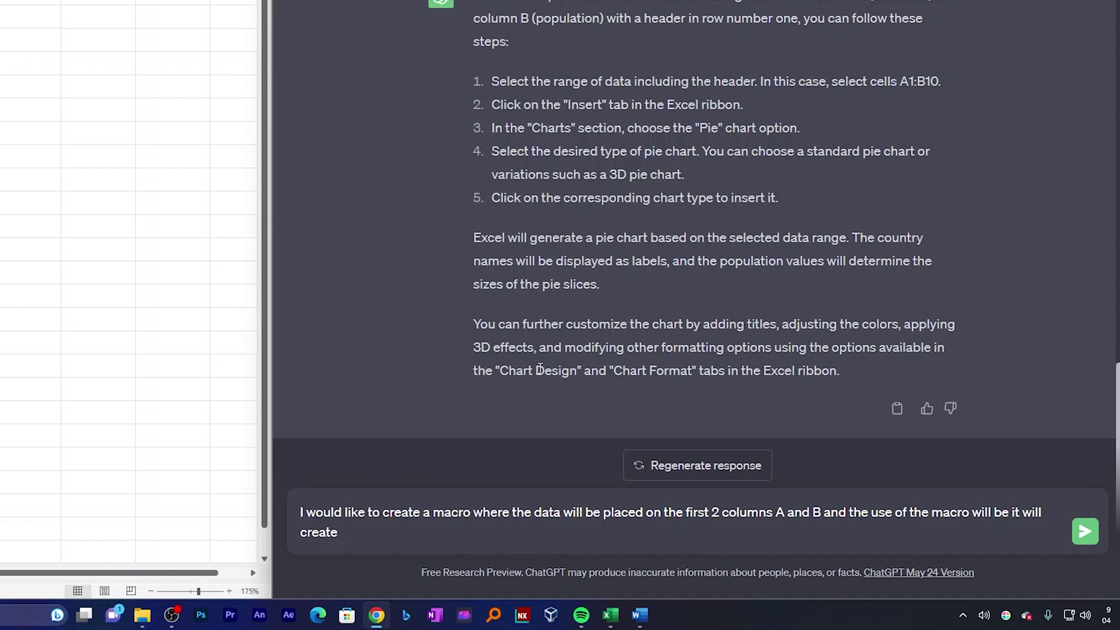
pyautogui.write(' bar charts automatically.')
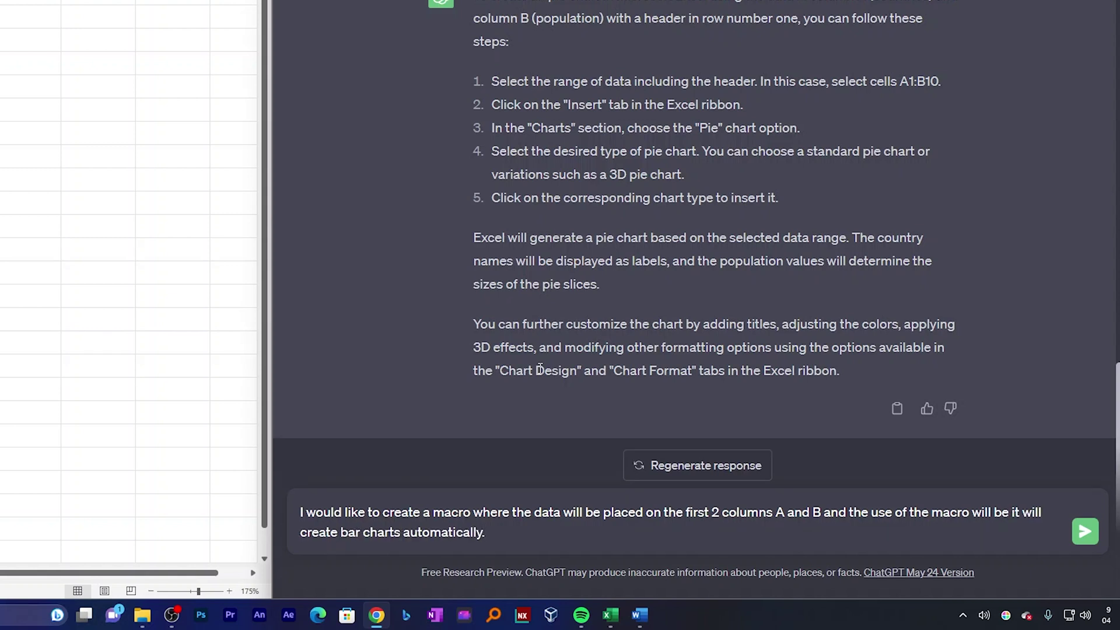
pyautogui.write(' the first column will be the country name and the second column will be the population')
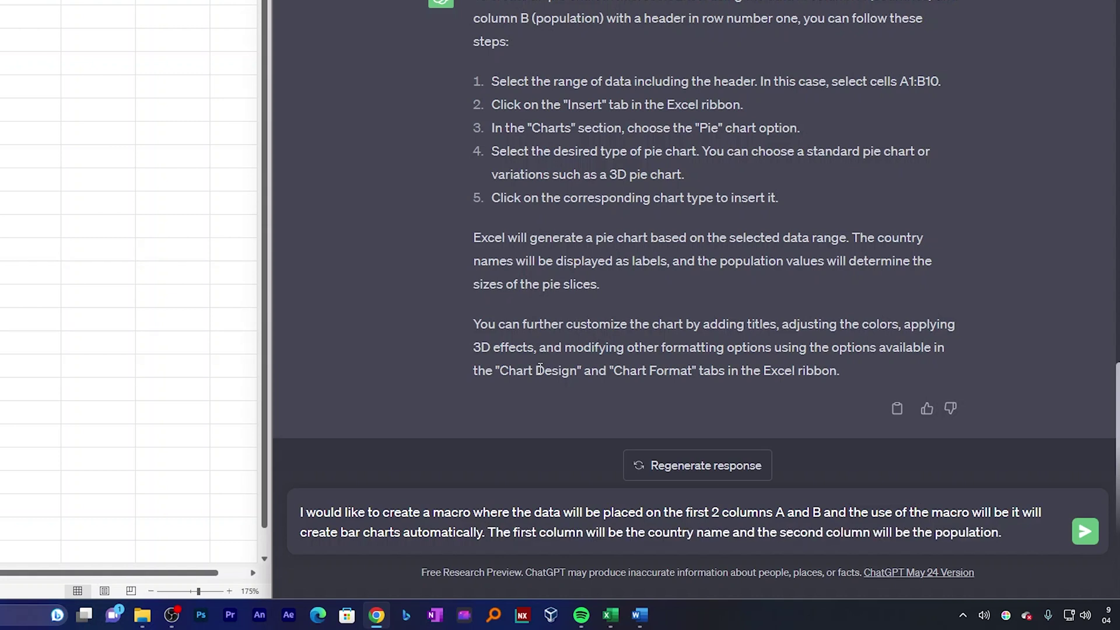
pyautogui.write('. The number of rows may vary')
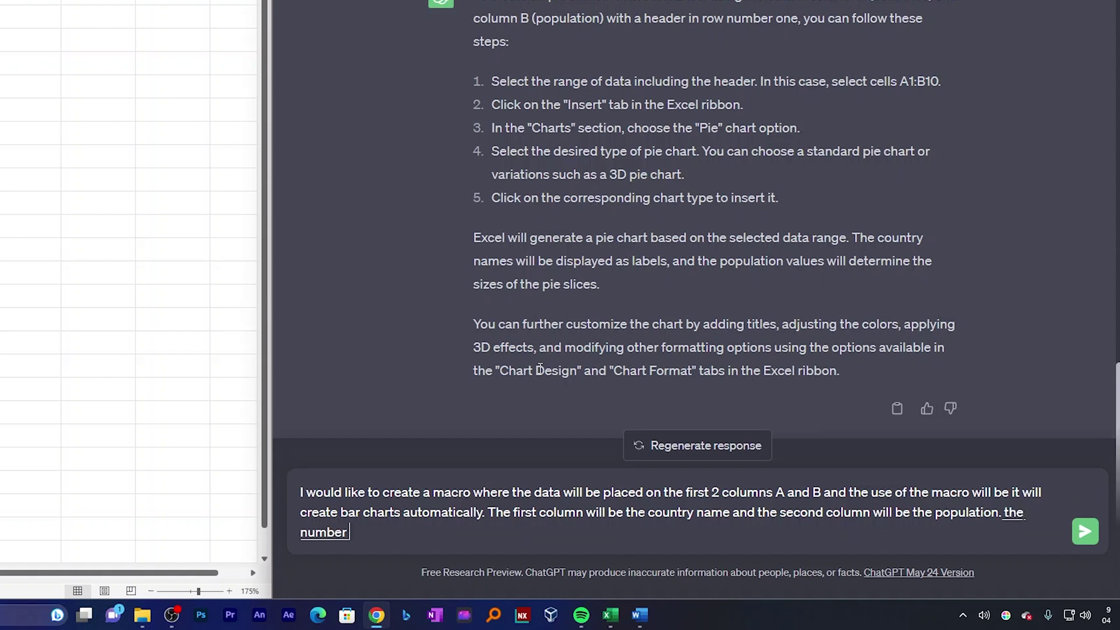
pyautogui.write('.')
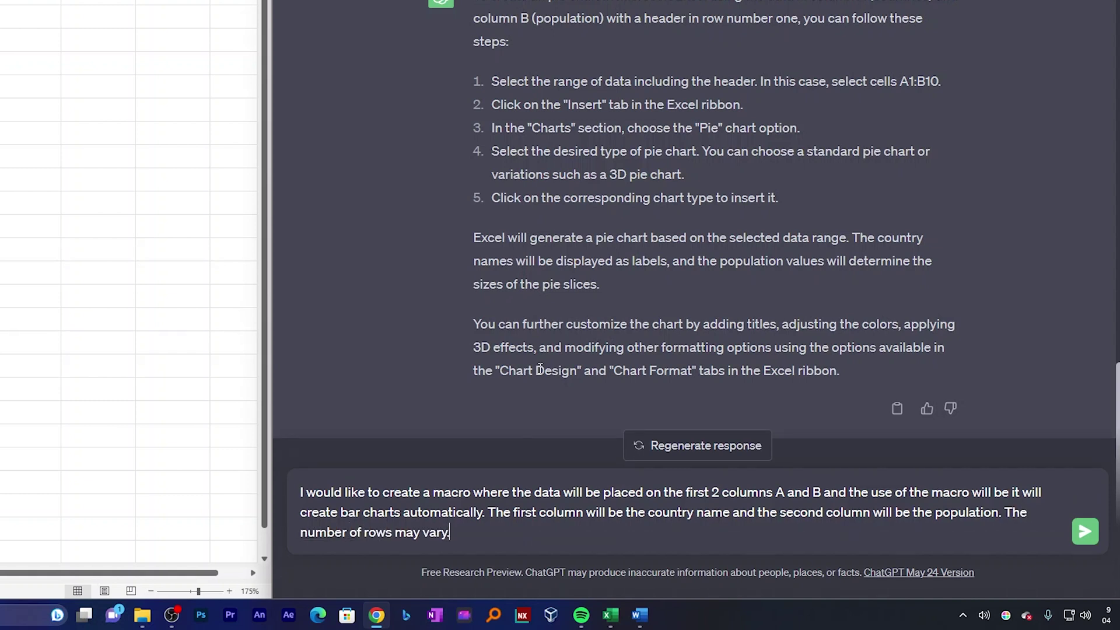
pyautogui.press('Return')
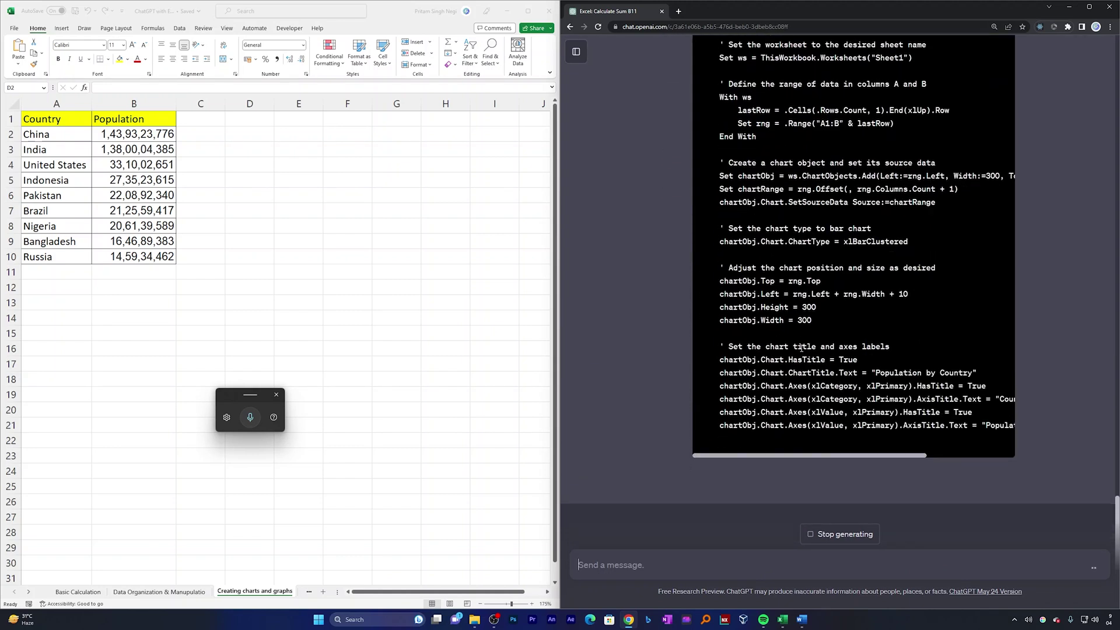
# - Examine the CreateBarCharts VBA code and setup instructions in ChatGPT's reply, including the line that sets the worksheet name
pyautogui.scroll(3, 824, 384)
pyautogui.scroll(-3, 823, 385)
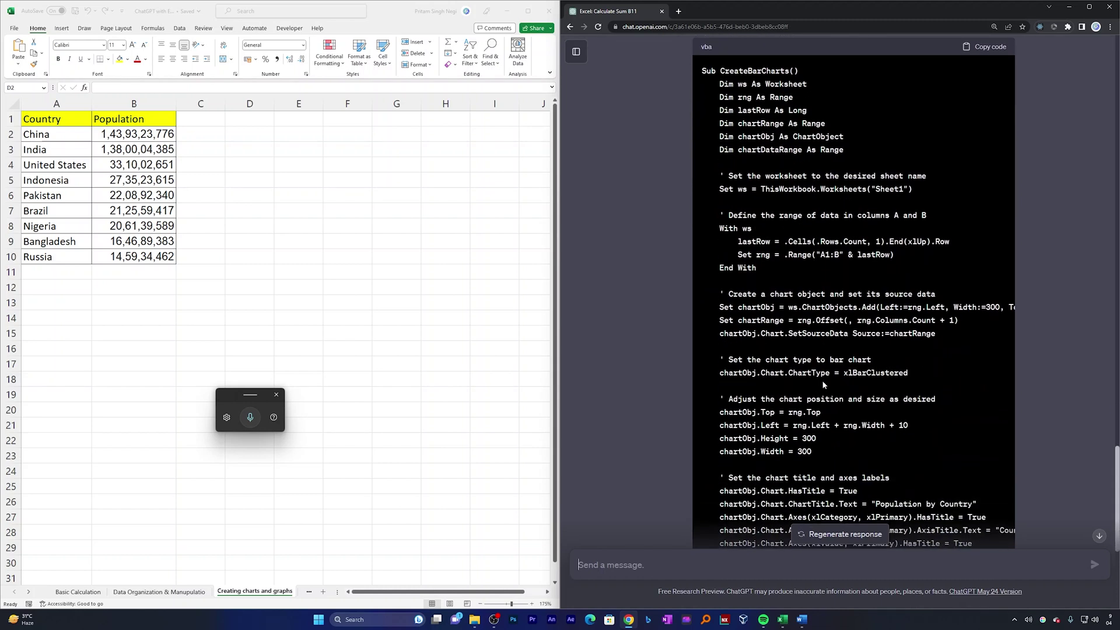
pyautogui.moveTo(734, 176); pyautogui.dragTo(915, 191)
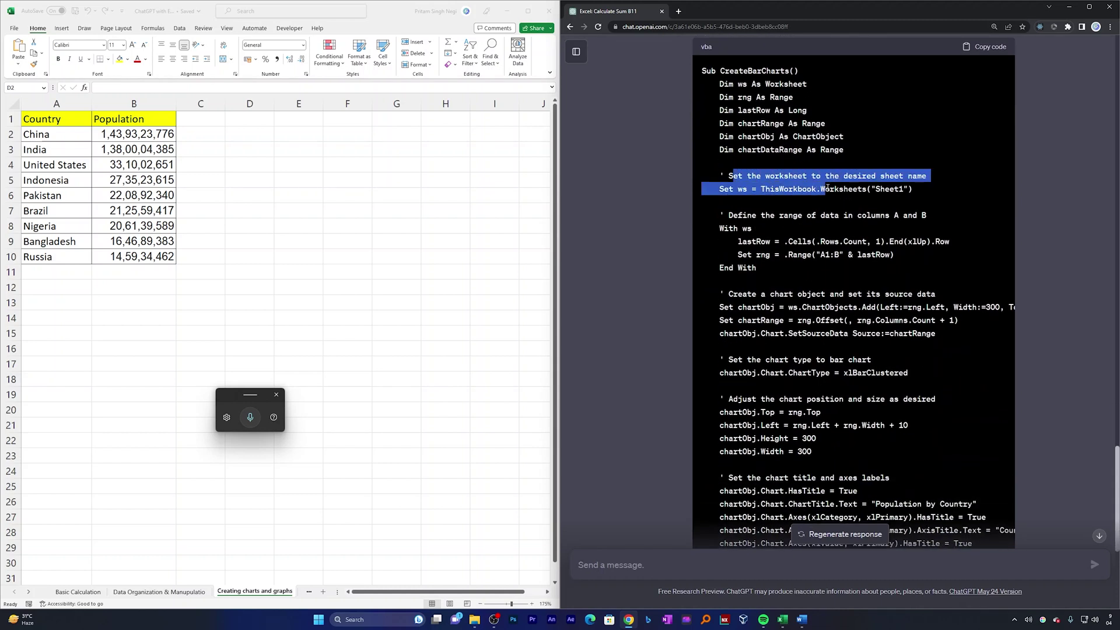
pyautogui.click(819, 283)
pyautogui.scroll(-2, 780, 330)
pyautogui.scroll(-1, 779, 329)
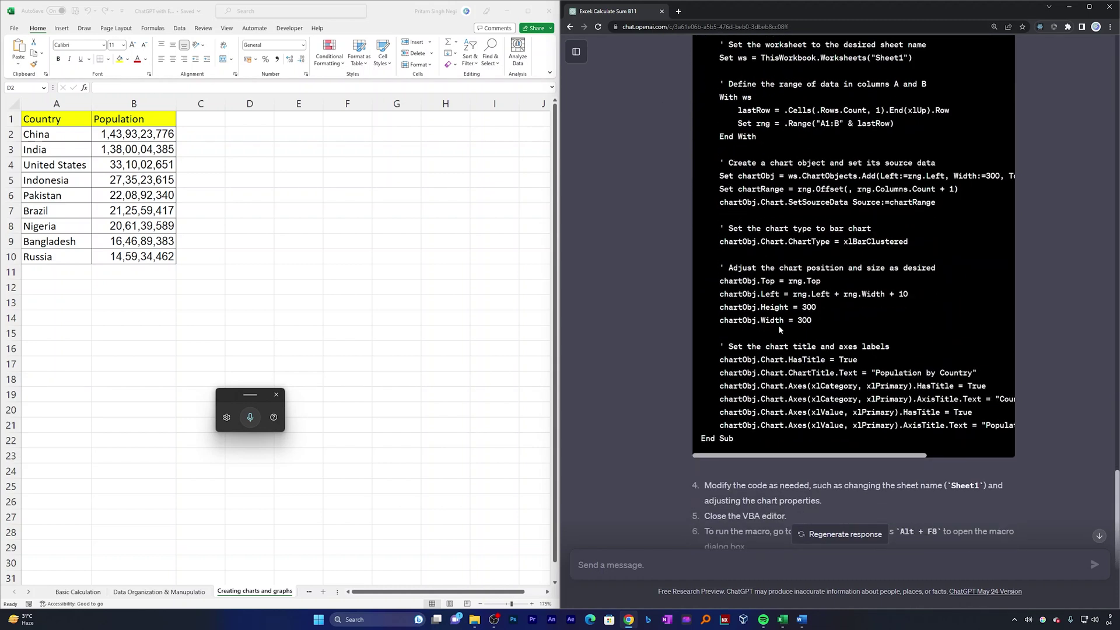
pyautogui.scroll(5, 778, 324)
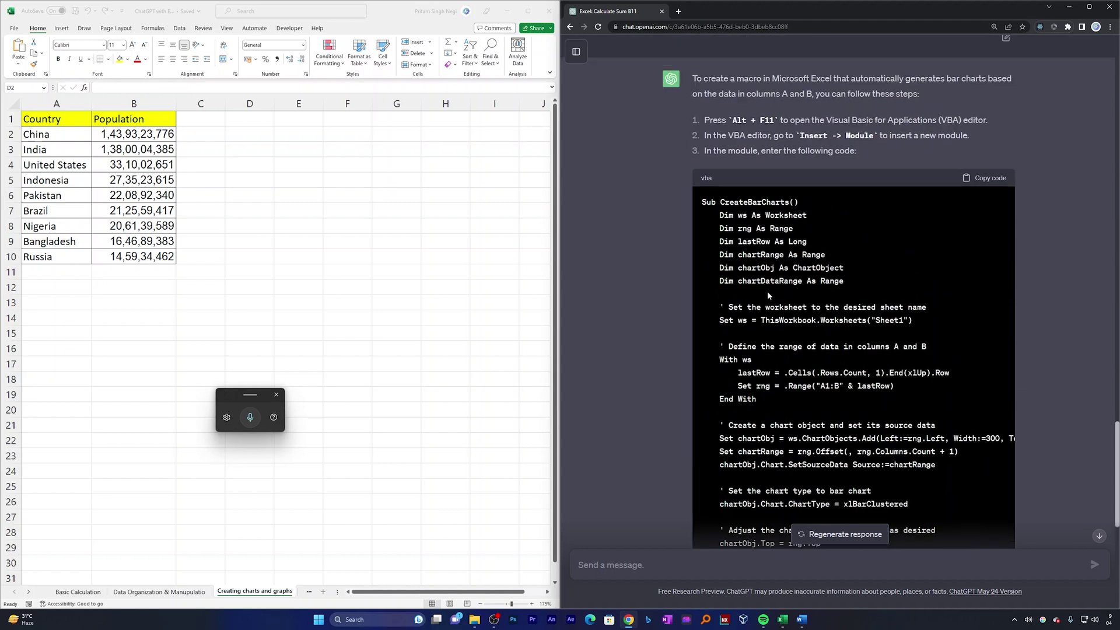
# - Open Excel's Visual Basic editor as ChatGPT instructs, and move and resize its window so the ChatGPT reply stays visible
pyautogui.click(247, 151)
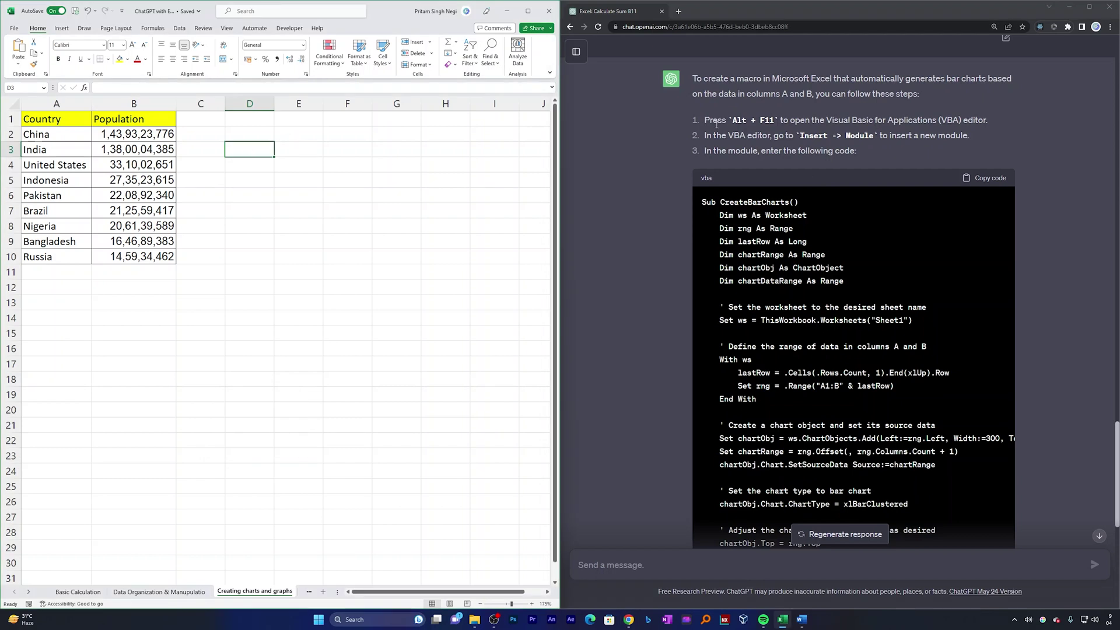
pyautogui.moveTo(695, 117); pyautogui.dragTo(777, 120)
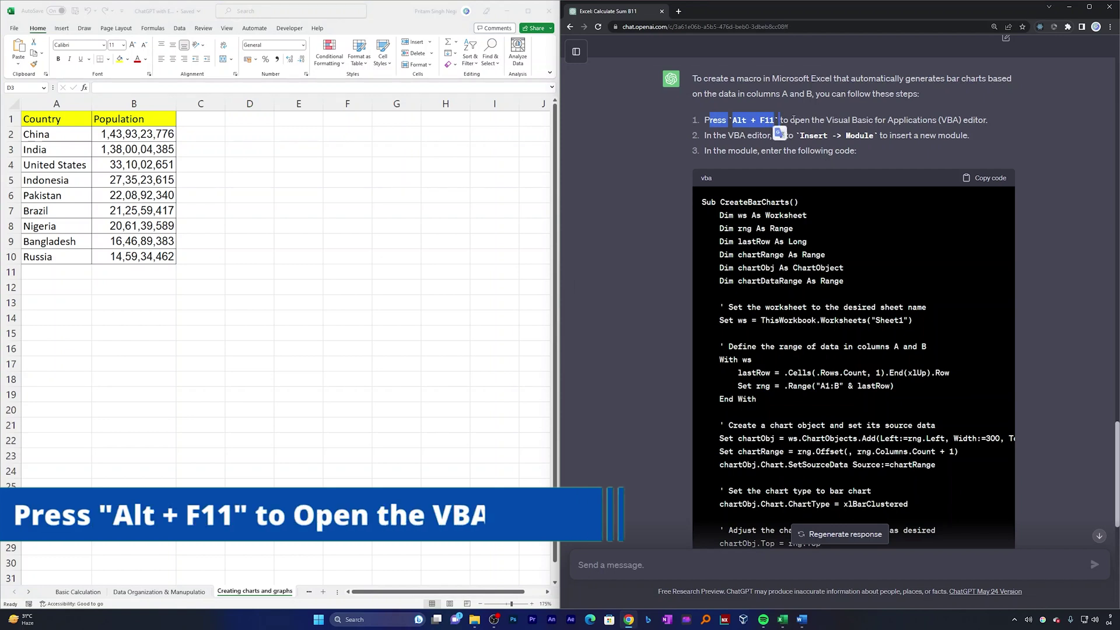
pyautogui.click(792, 121)
pyautogui.click(241, 149)
pyautogui.press('alt')
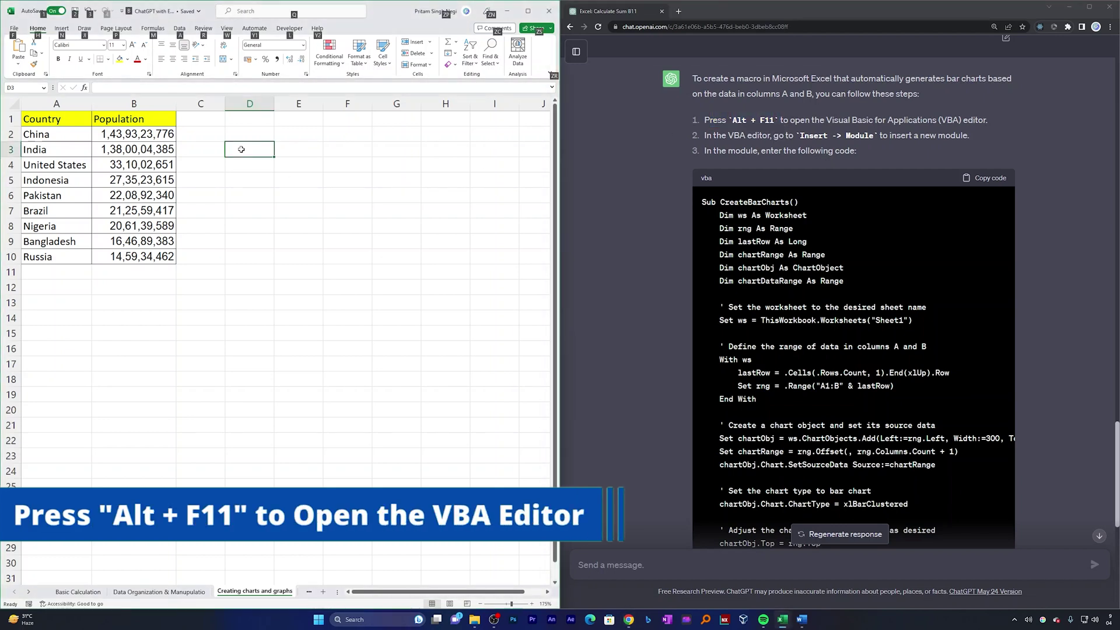
pyautogui.hotkey('alt', 'F11')
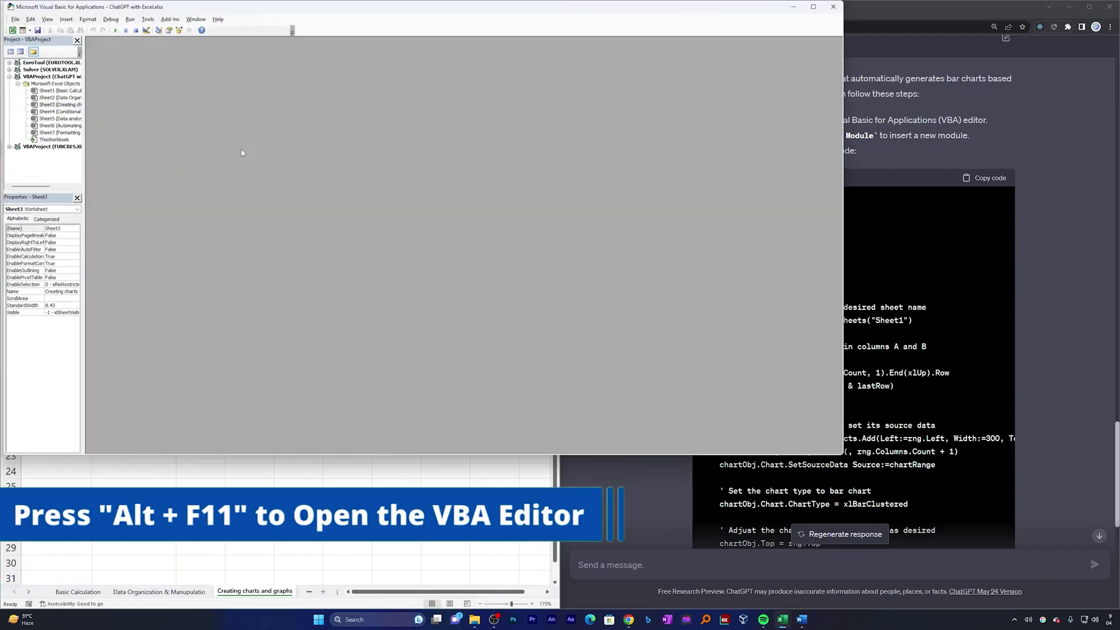
pyautogui.moveTo(576, 8); pyautogui.dragTo(651, 118)
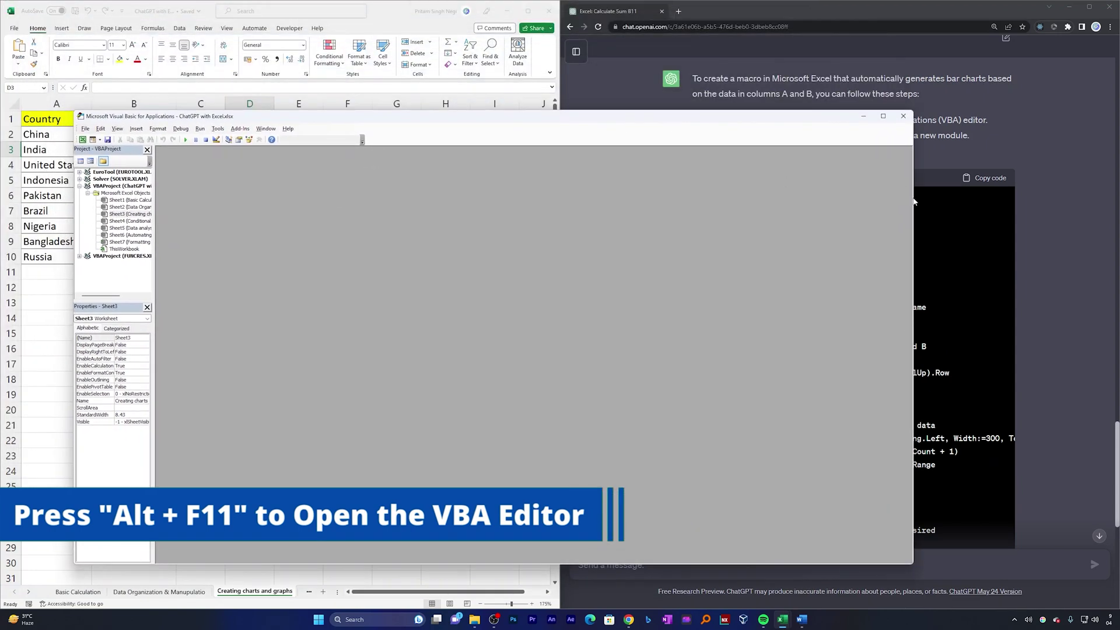
pyautogui.moveTo(913, 201); pyautogui.dragTo(565, 173)
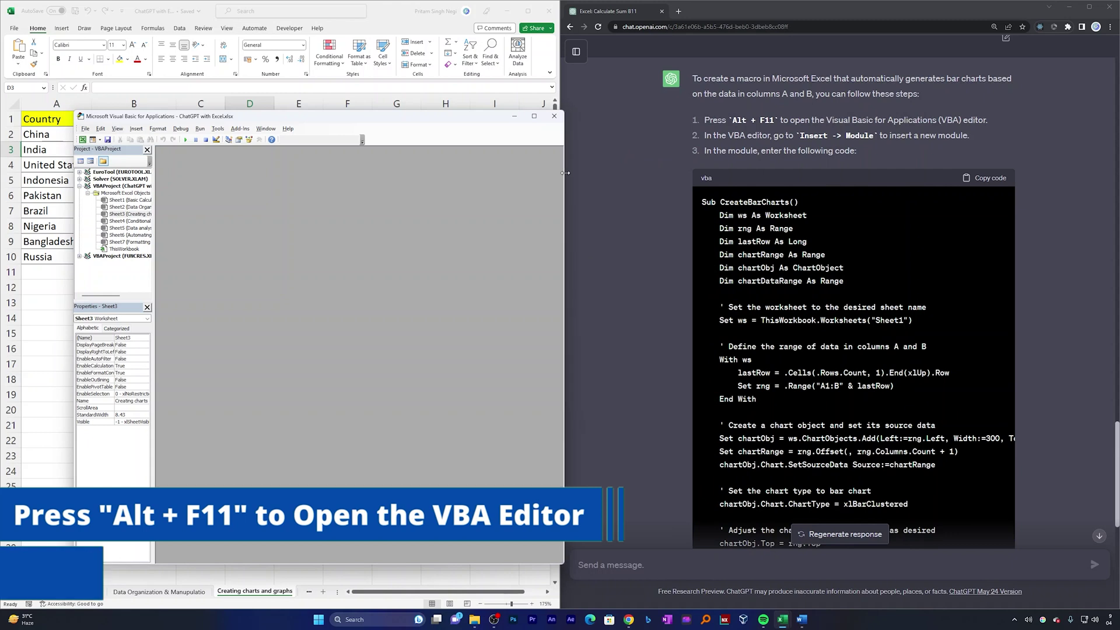
pyautogui.moveTo(421, 118); pyautogui.dragTo(377, 100)
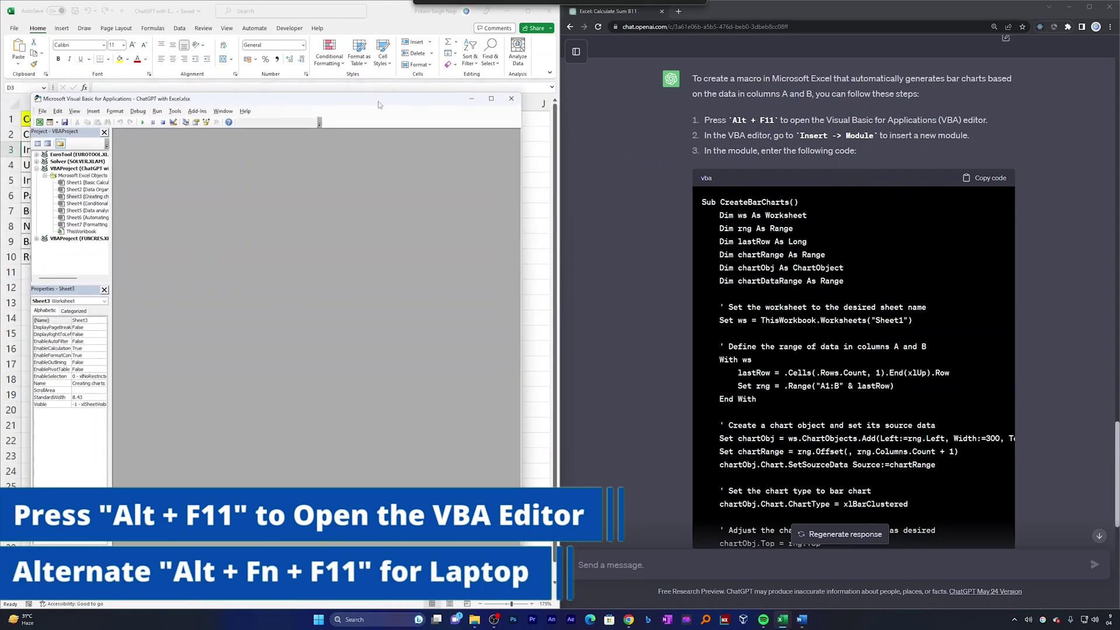
pyautogui.moveTo(522, 227); pyautogui.dragTo(553, 228)
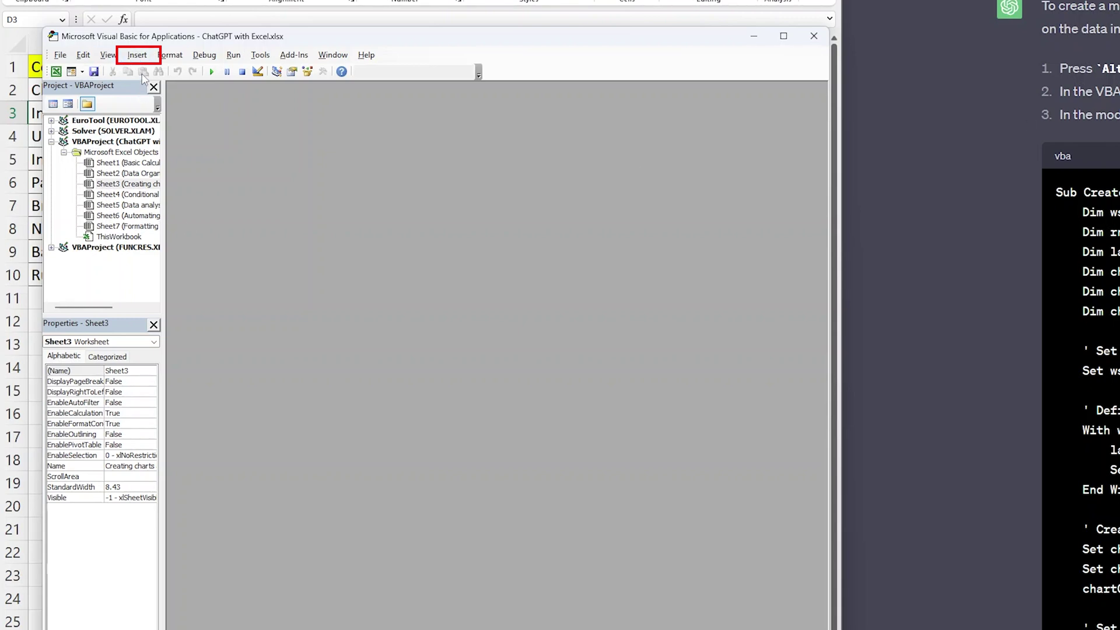
# - Insert a new module into the ChatGPT with Excel workbook's VBA project and reposition its code window within the editor
pyautogui.click(132, 55)
pyautogui.click(145, 100)
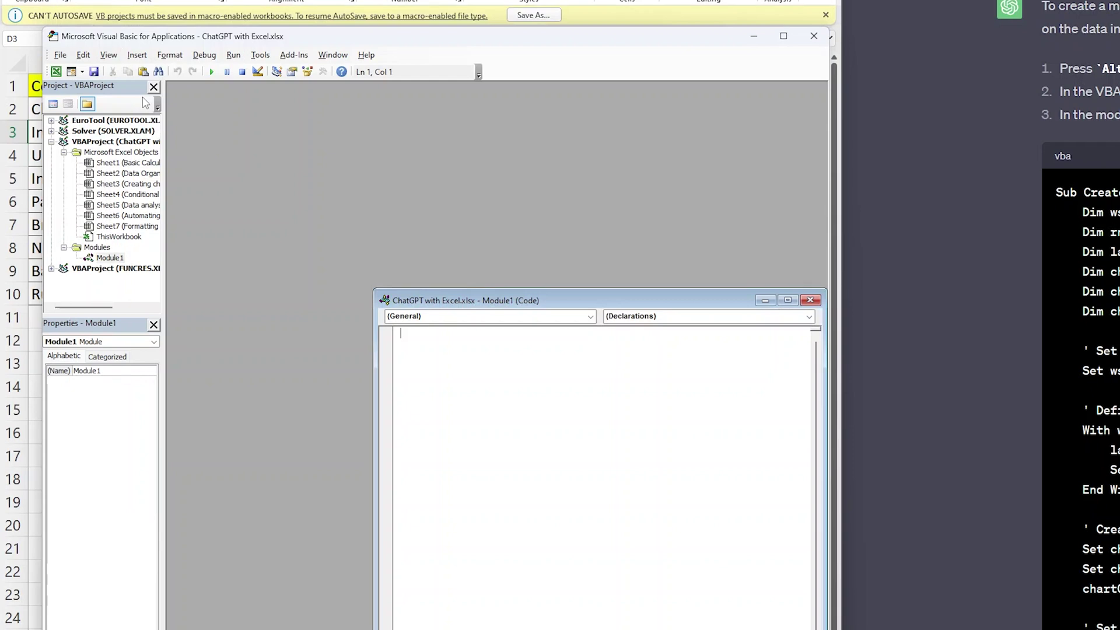
pyautogui.moveTo(675, 308); pyautogui.dragTo(553, 140)
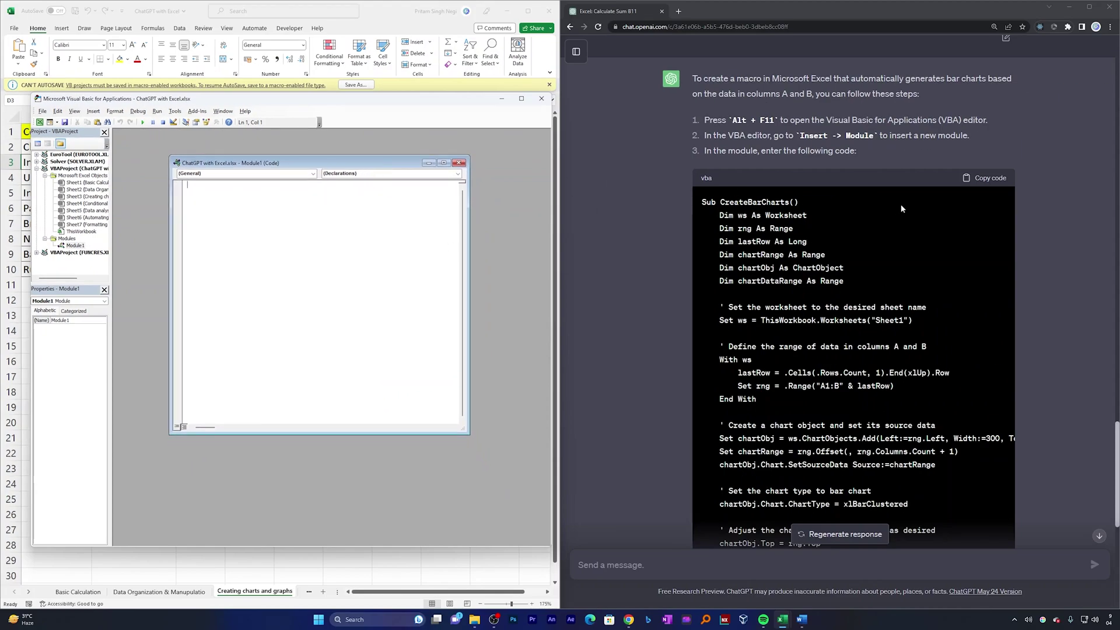
# - Copy the CreateBarCharts code from ChatGPT's reply and paste it into the empty module
pyautogui.click(999, 181)
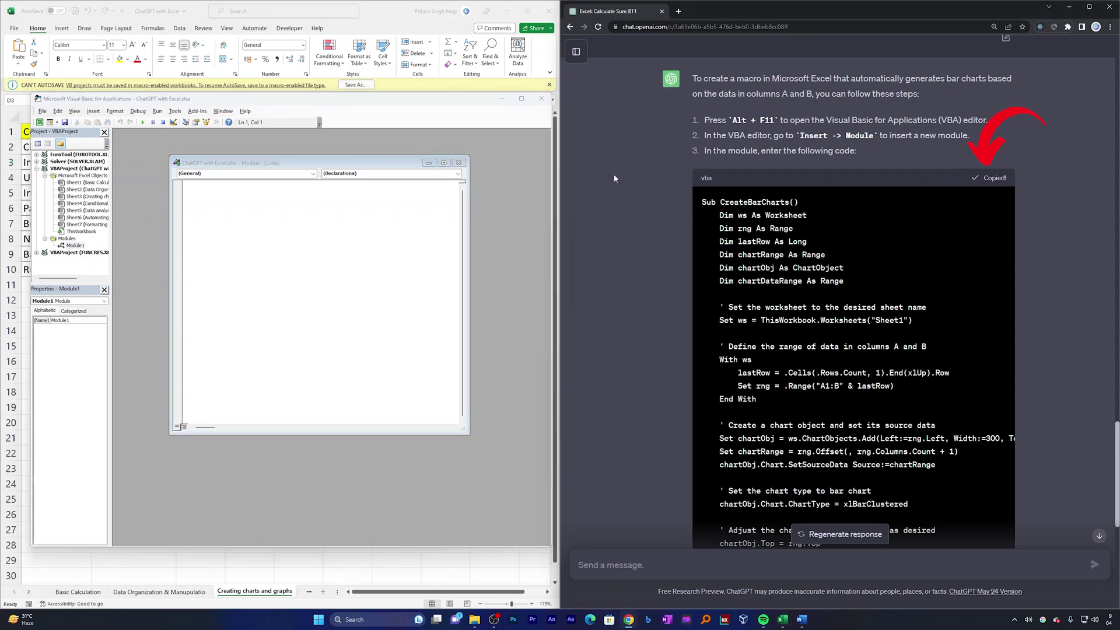
pyautogui.click(244, 214)
pyautogui.rightClick(244, 214)
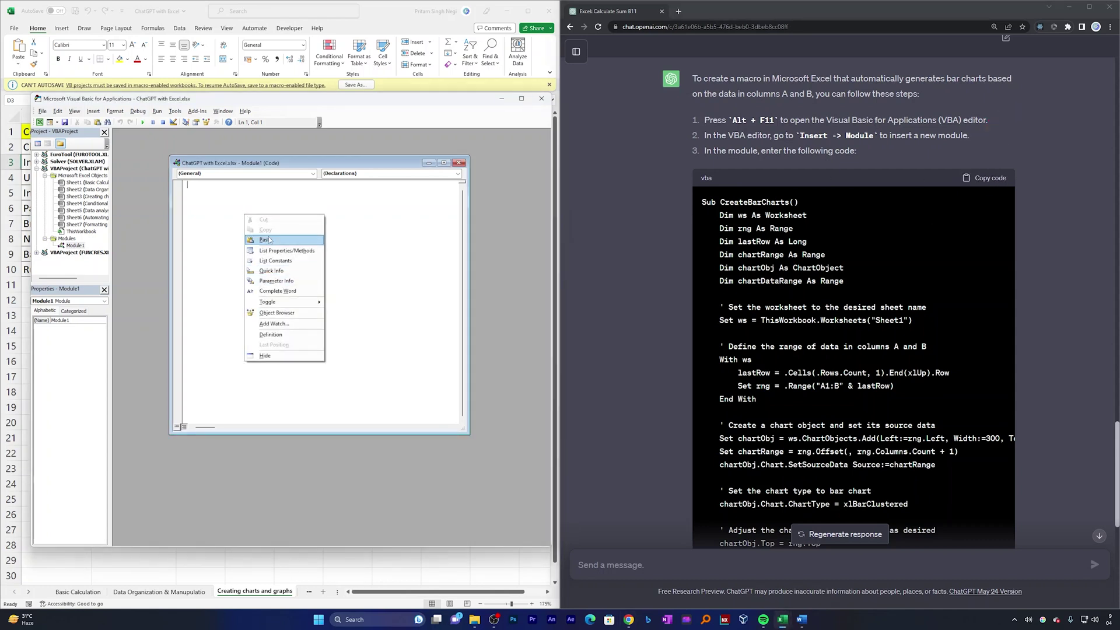
pyautogui.click(265, 240)
# - Following ChatGPT's step 4, replace Sheet1 in the code's Worksheets reference with the sheet name "Creating charts and graphs", copied from the workbook
pyautogui.scroll(-8, 802, 250)
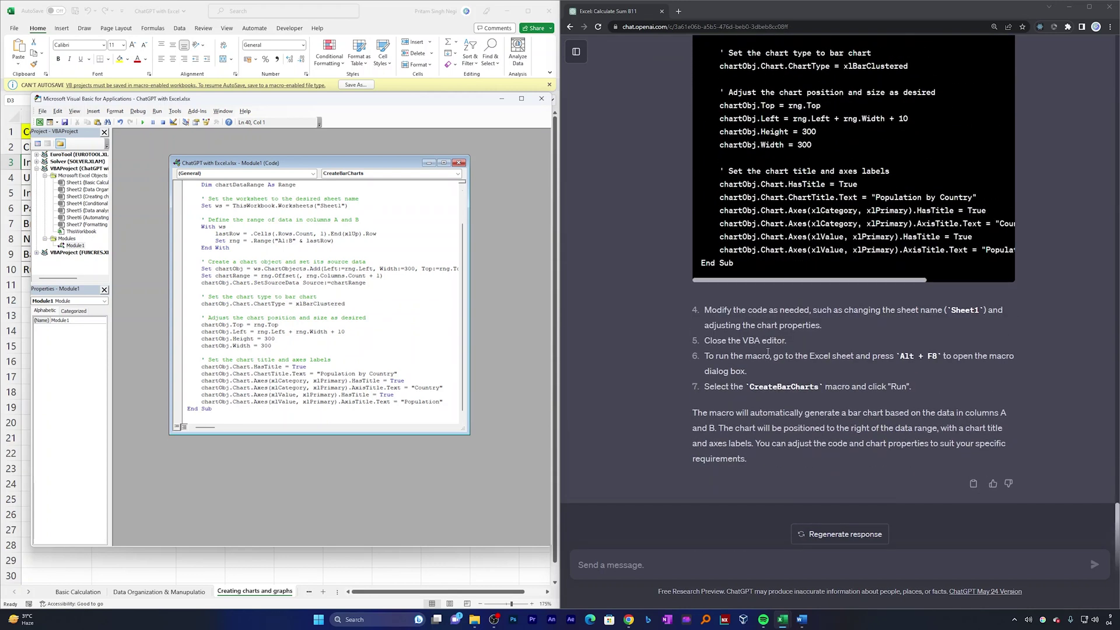
pyautogui.moveTo(726, 311); pyautogui.dragTo(862, 312)
pyautogui.click(903, 312)
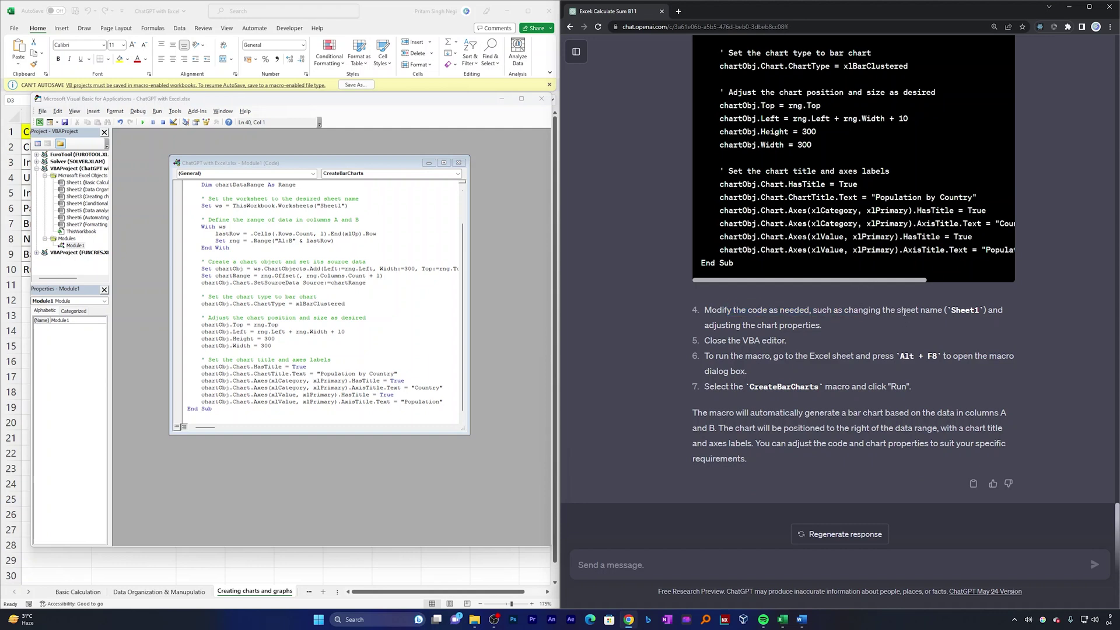
pyautogui.moveTo(825, 311); pyautogui.dragTo(946, 312)
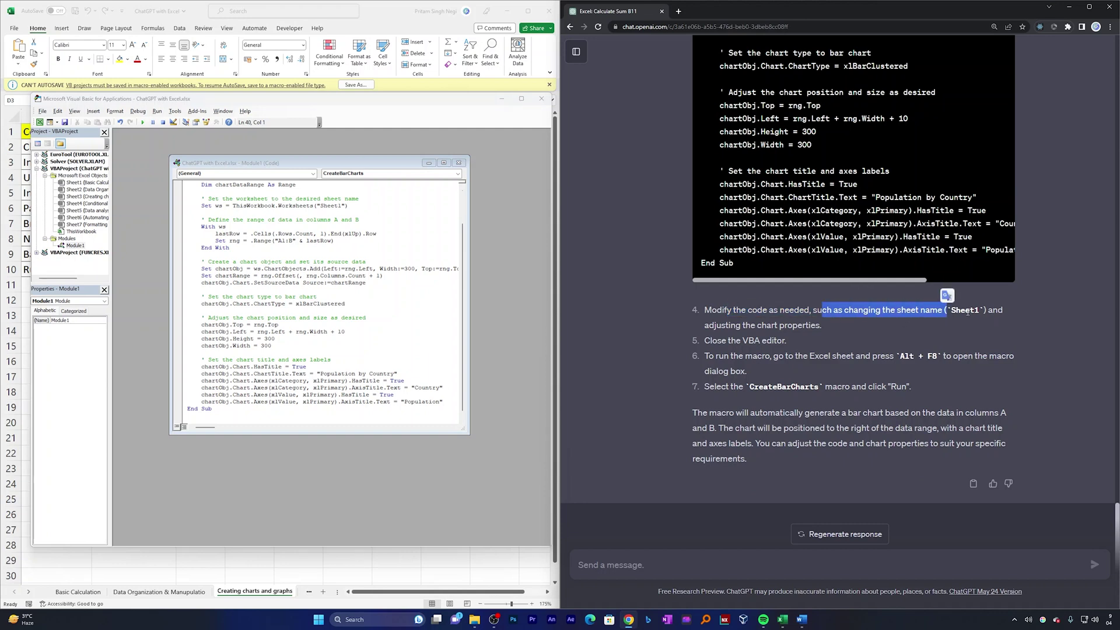
pyautogui.click(217, 415)
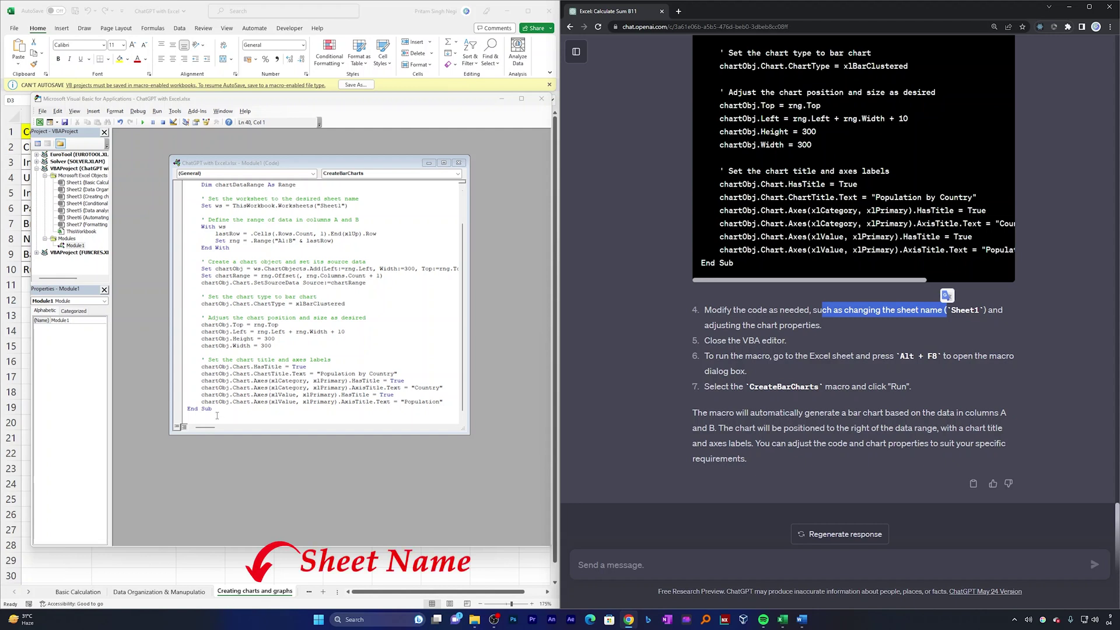
pyautogui.click(266, 592)
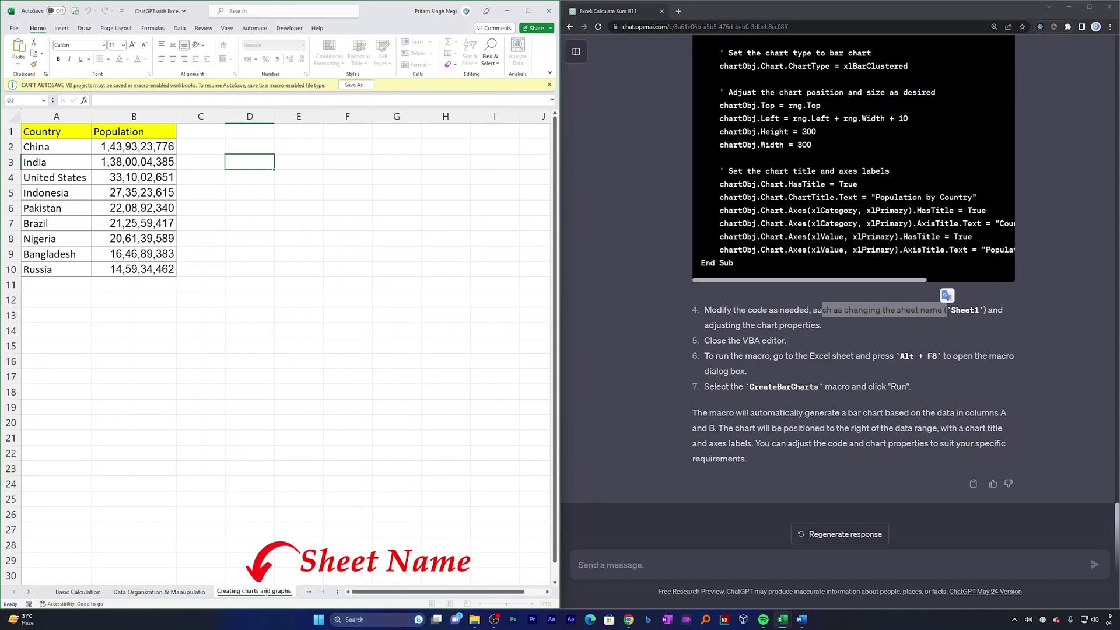
pyautogui.doubleClick(266, 592)
pyautogui.moveTo(783, 618)
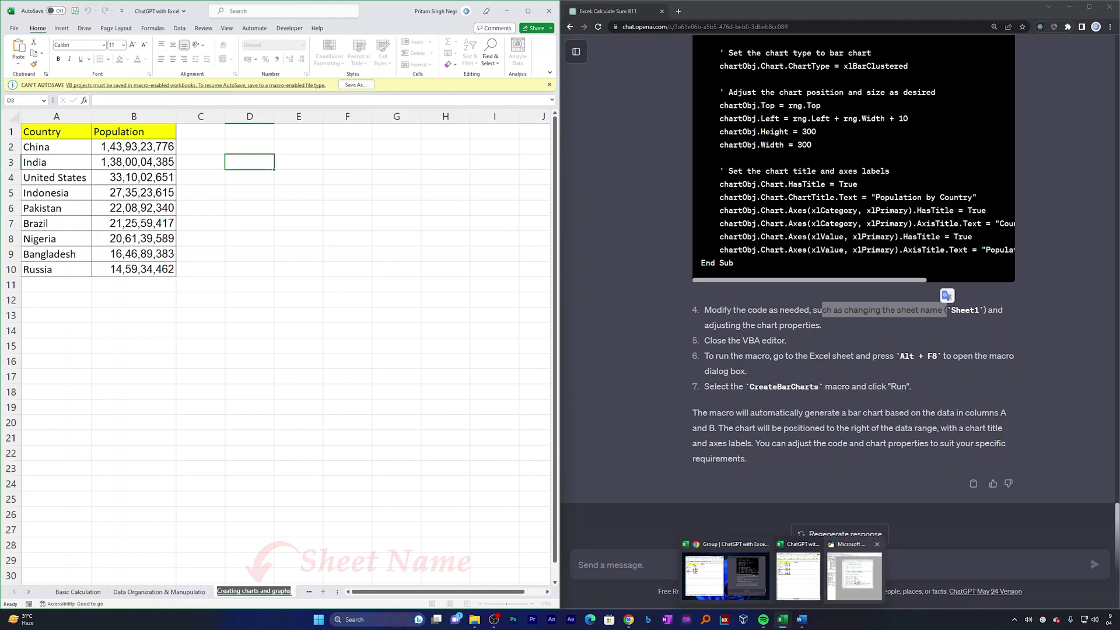
pyautogui.click(798, 574)
pyautogui.doubleClick(342, 206)
pyautogui.hotkey('ctrl', 'v')
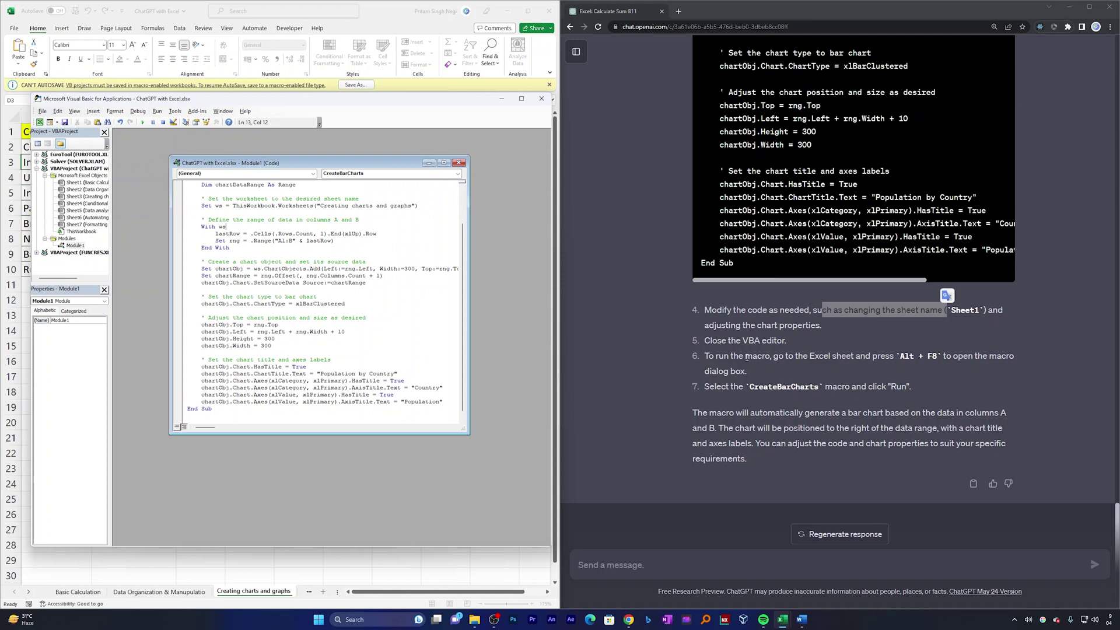
# - Close the module's code window and the Visual Basic editor, returning to the Creating charts and graphs sheet
pyautogui.click(460, 163)
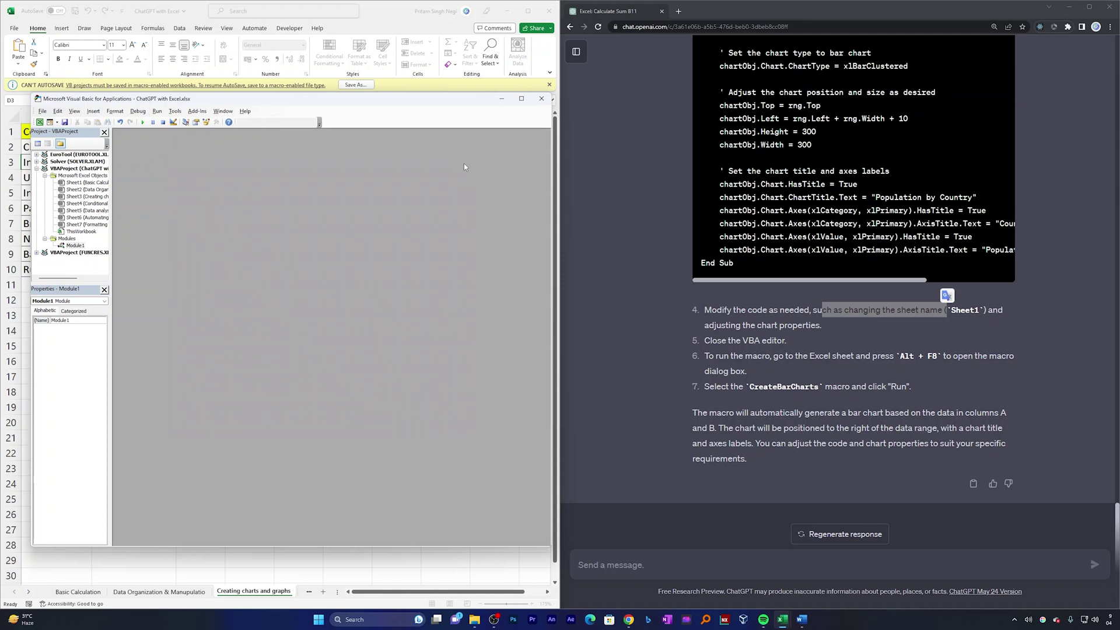
pyautogui.click(541, 98)
pyautogui.click(338, 198)
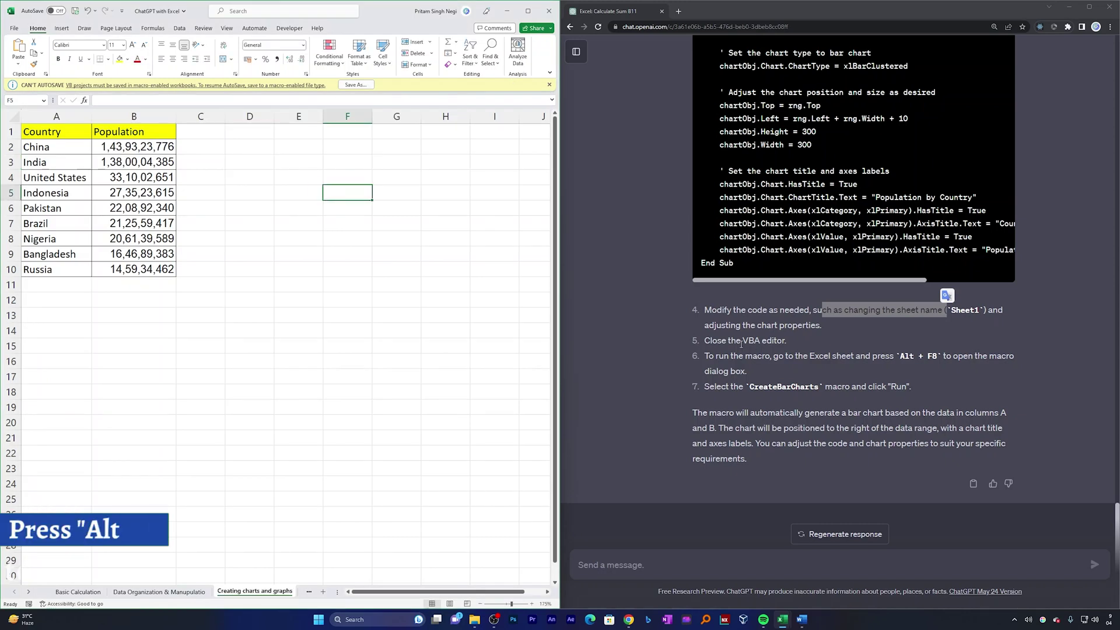
# - Run the CreateBarCharts macro on the sheet and move the generated chart below the data table, starting at about row 11
pyautogui.moveTo(716, 356); pyautogui.dragTo(872, 356)
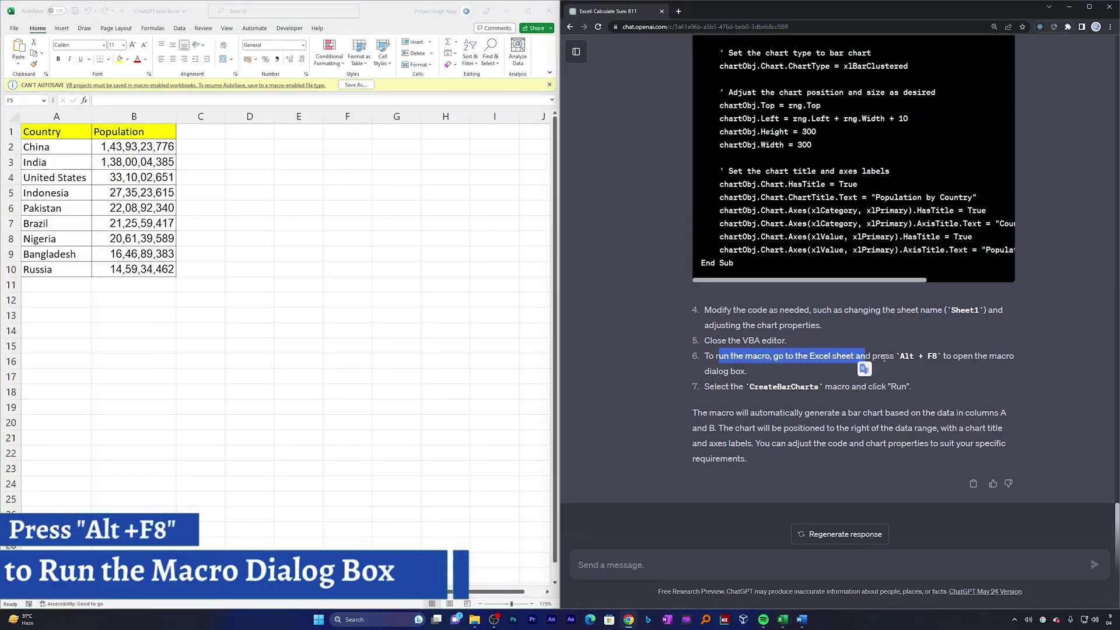
pyautogui.click(904, 358)
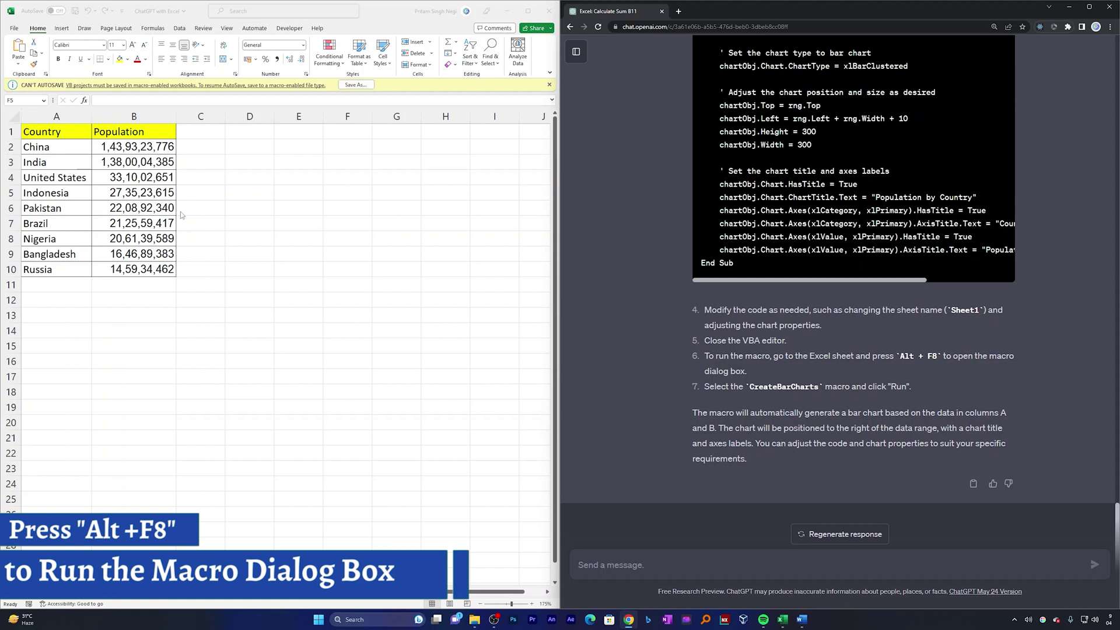
pyautogui.click(251, 188)
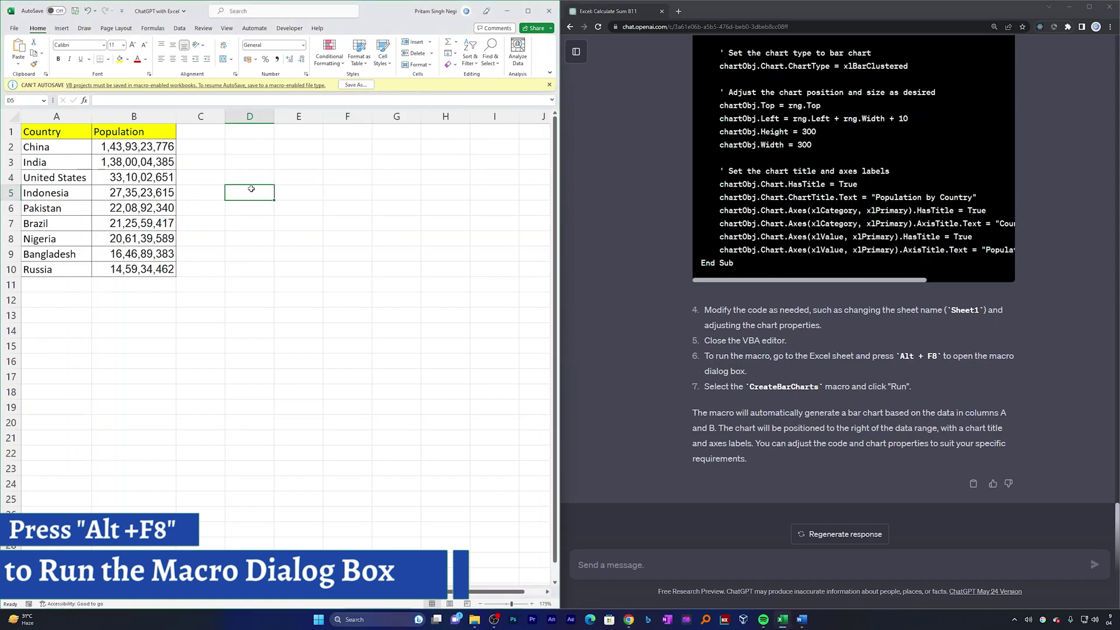
pyautogui.hotkey('alt', 'F8')
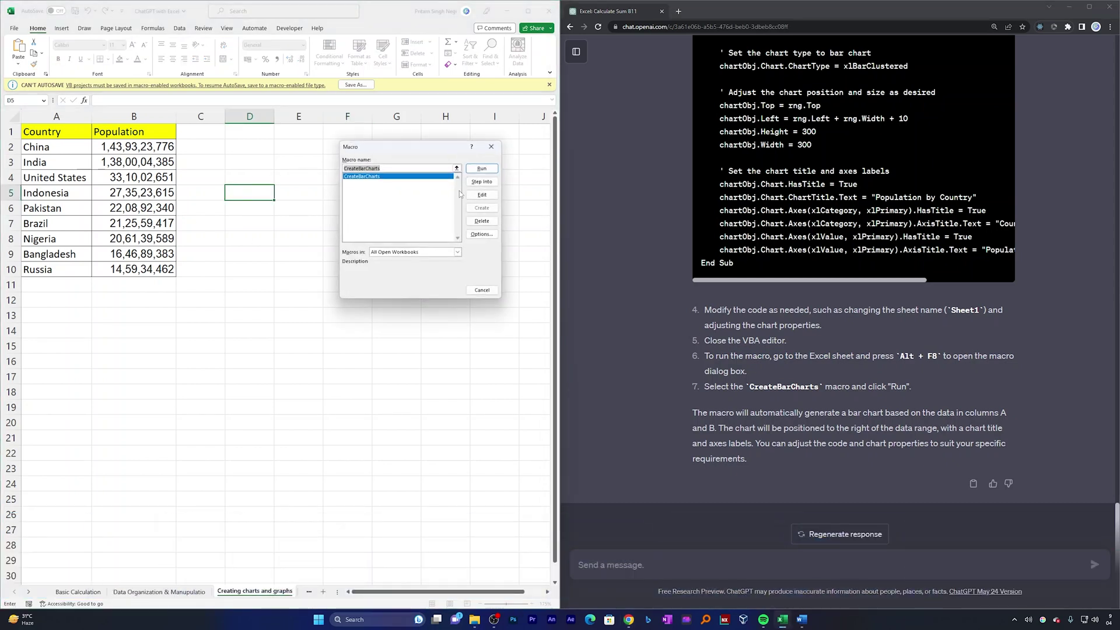
pyautogui.click(482, 169)
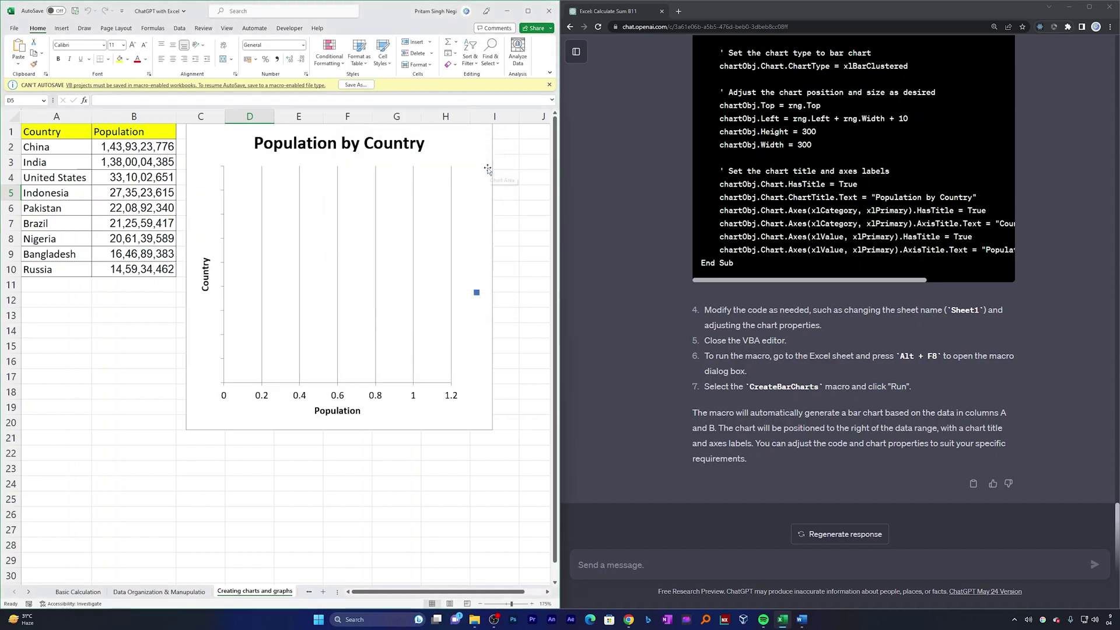
pyautogui.moveTo(492, 159); pyautogui.dragTo(495, 325)
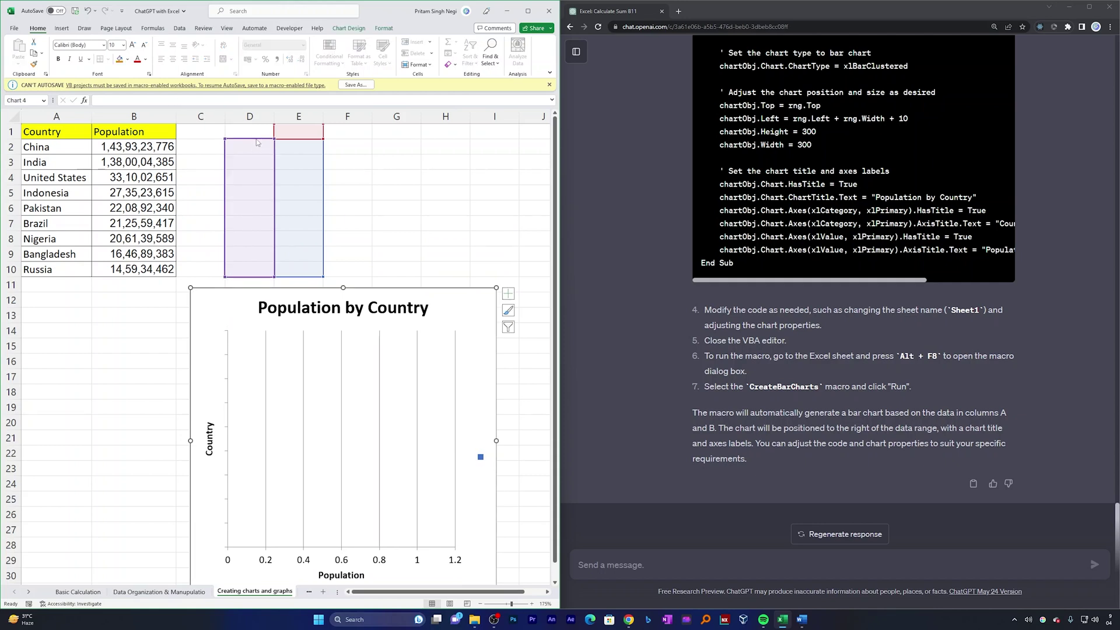
# - Reopen the VBA editor and ask ChatGPT to update the code, explaining that it selects the wrong column and the data is in A1 and B1
pyautogui.hotkey('alt', 'F11')
pyautogui.moveTo(499, 99); pyautogui.dragTo(387, 65)
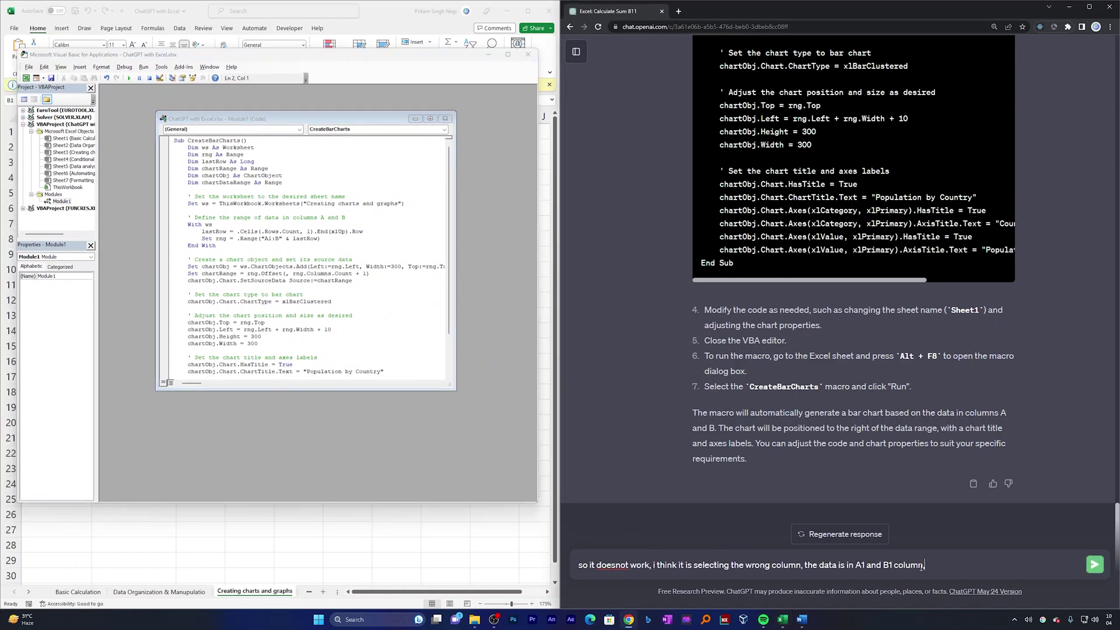
pyautogui.write('please up[date the code')
pyautogui.press('Return')
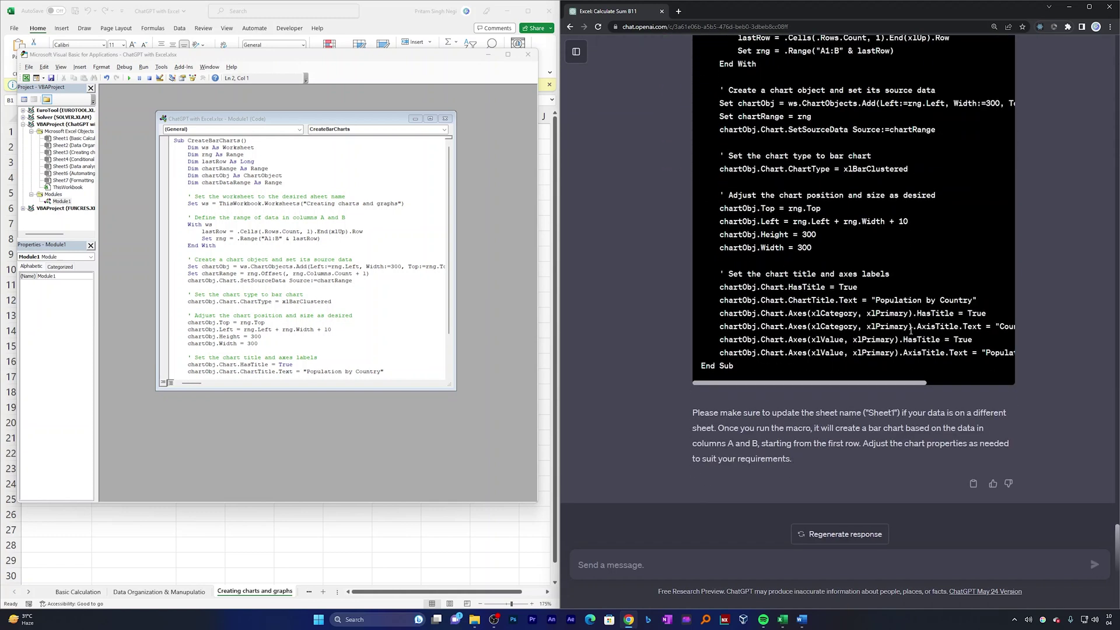
# - Review ChatGPT's revised CreateBarCharts code and sheet-name note, and replace all of the module's existing code with the revised version
pyautogui.scroll(4, 911, 330)
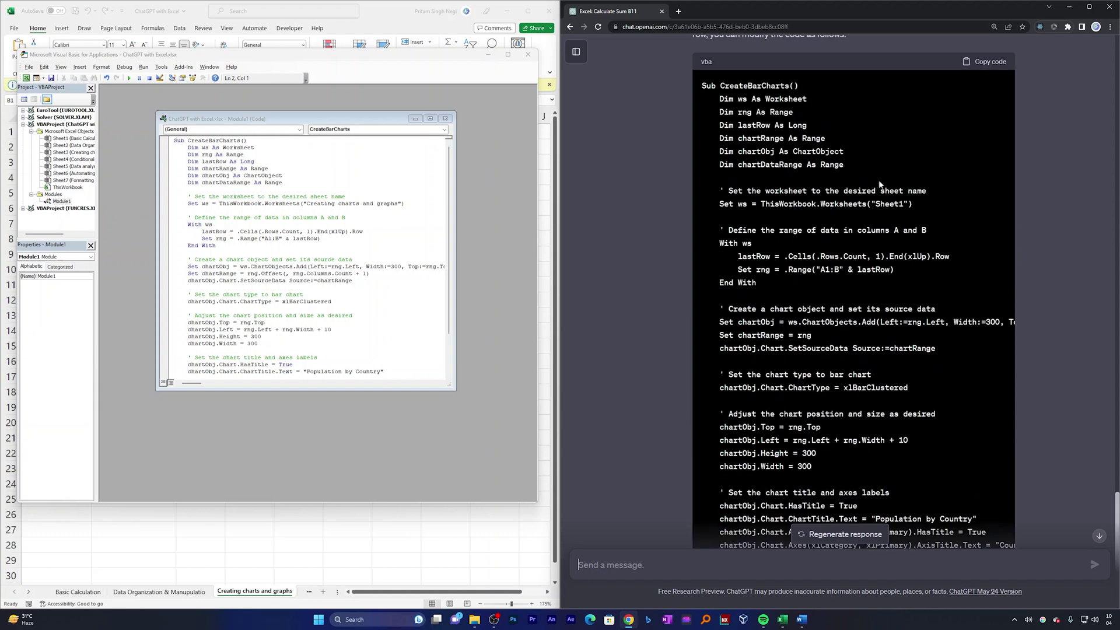
pyautogui.scroll(-4, 843, 348)
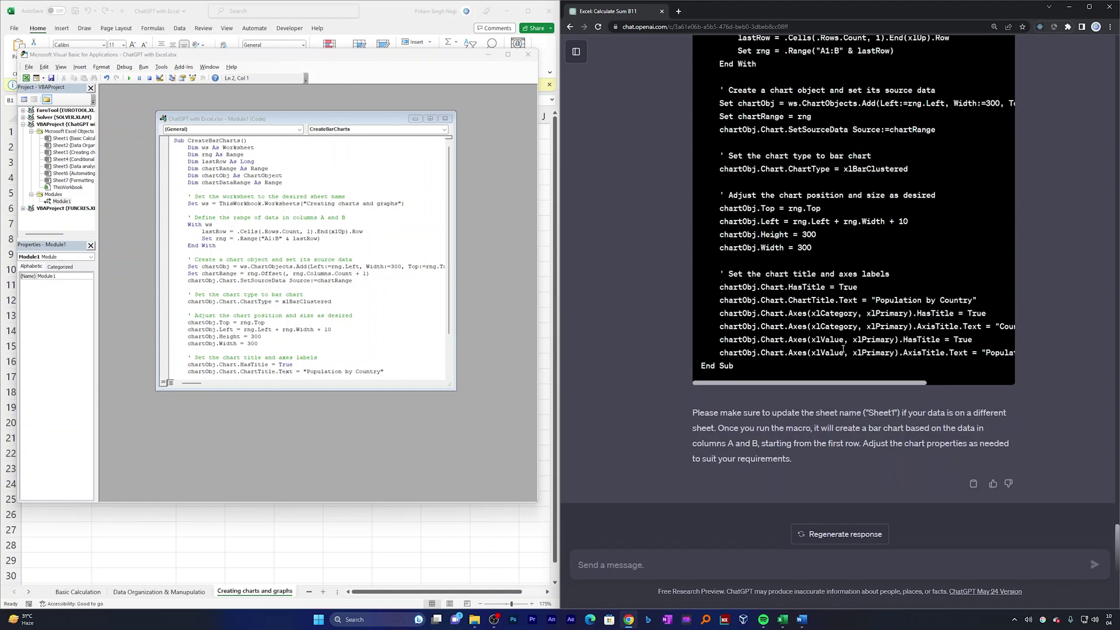
pyautogui.moveTo(707, 408); pyautogui.dragTo(985, 412)
pyautogui.click(747, 482)
pyautogui.click(325, 197)
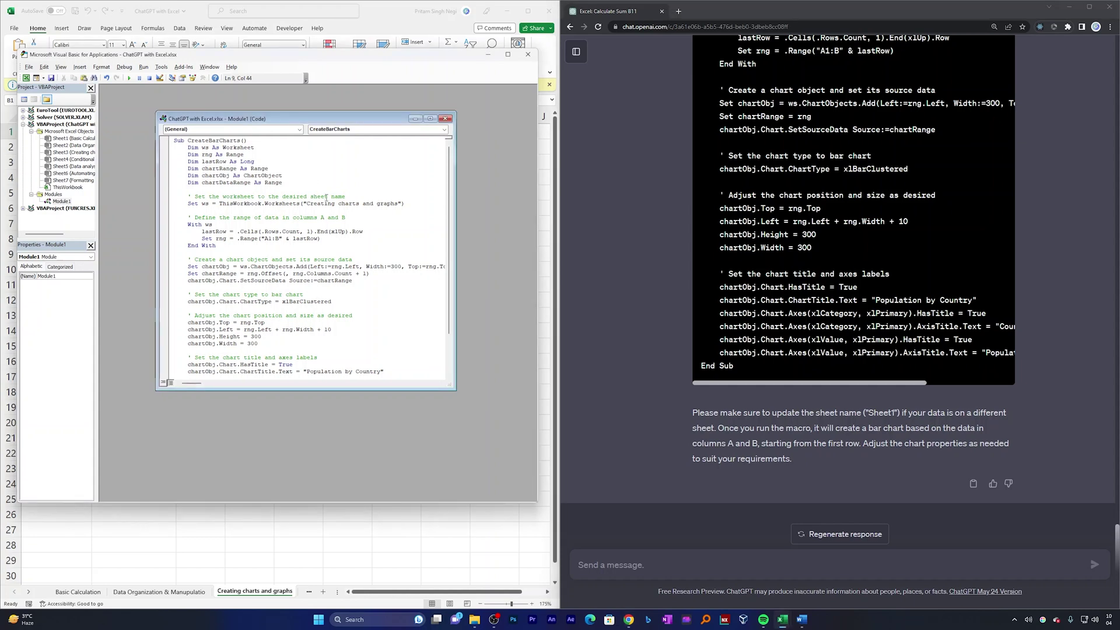
pyautogui.hotkey('ctrl', 'a')
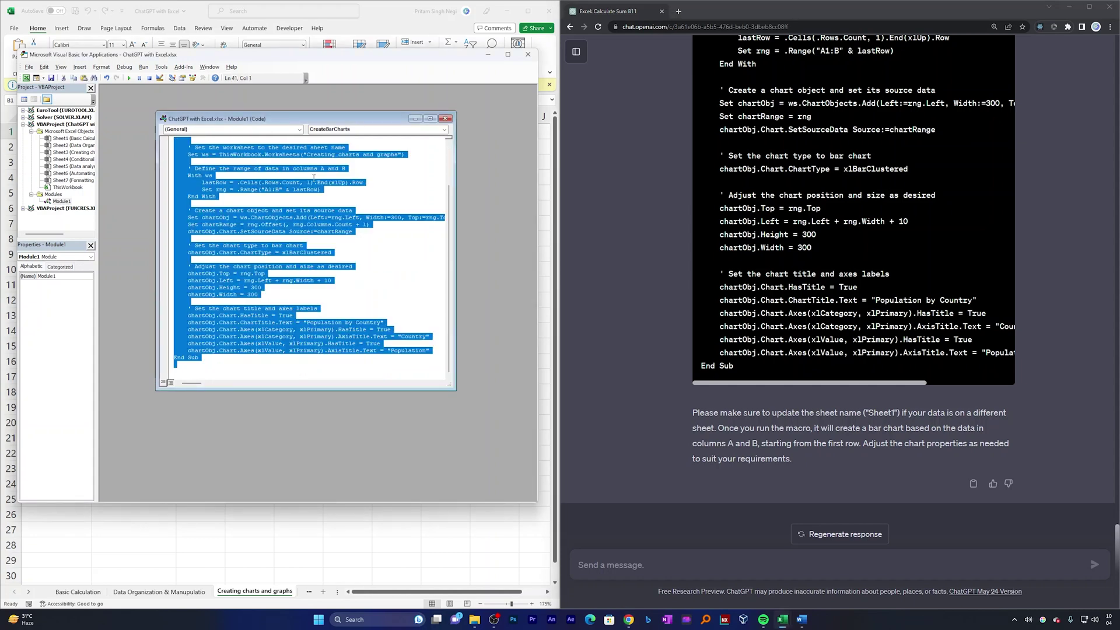
pyautogui.press('Delete')
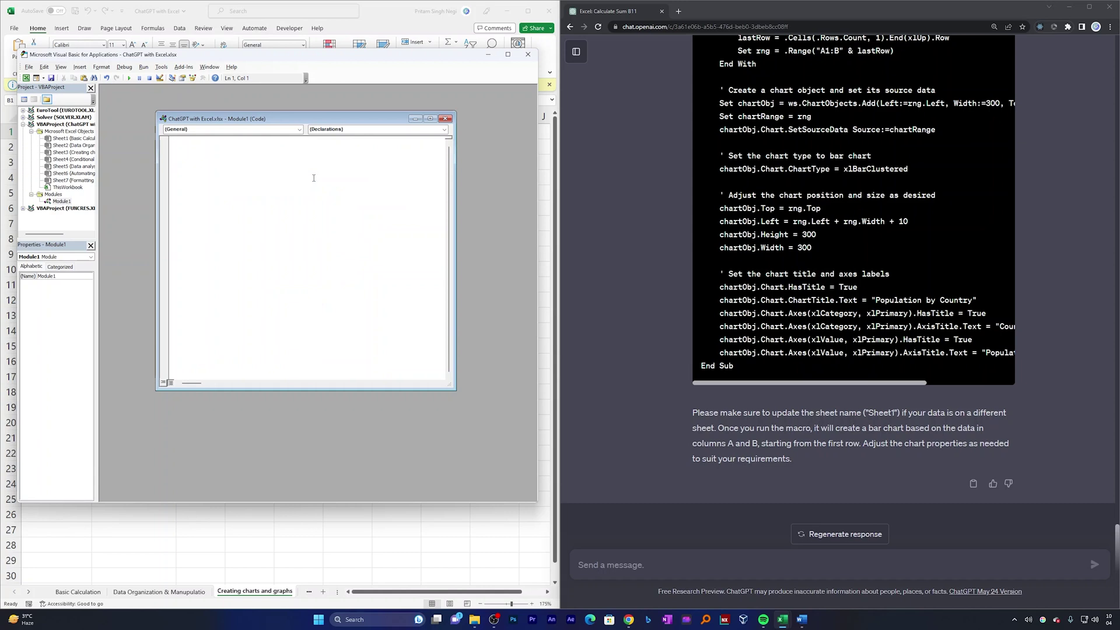
pyautogui.hotkey('ctrl', 'v')
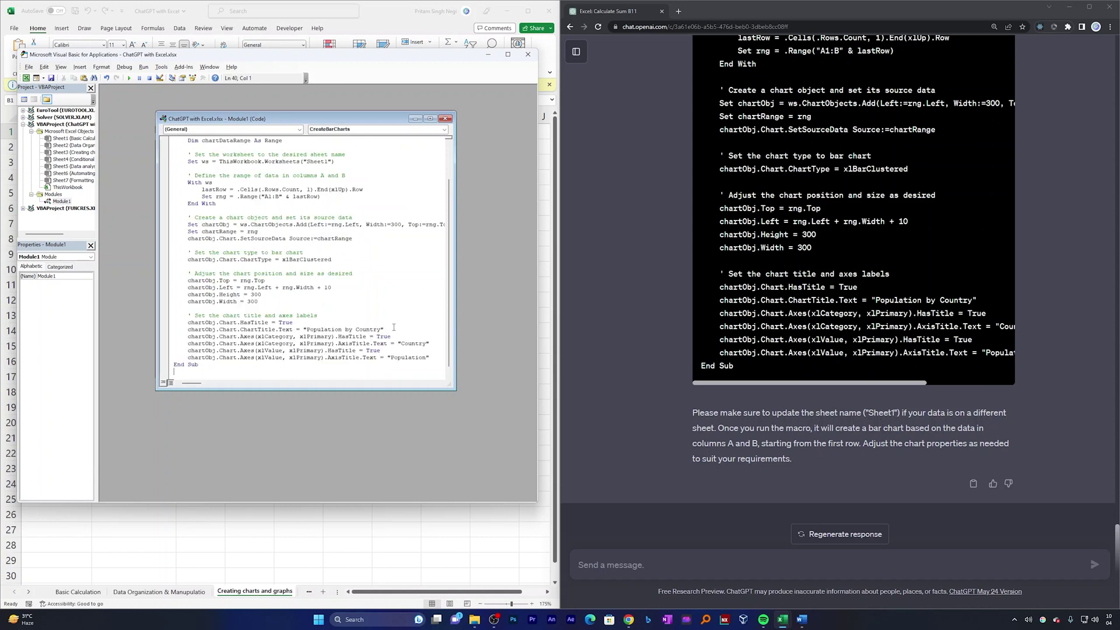
# - Replace the sheet name Sheet1 in the module's worksheet reference with "Creating charts and graphs", and return to the sheet
pyautogui.moveTo(329, 162); pyautogui.dragTo(308, 164)
pyautogui.press('super+v')
pyautogui.click(378, 312)
pyautogui.press('Down')
pyautogui.press('Down')
pyautogui.press('Down')
pyautogui.hotkey('alt', 'q')
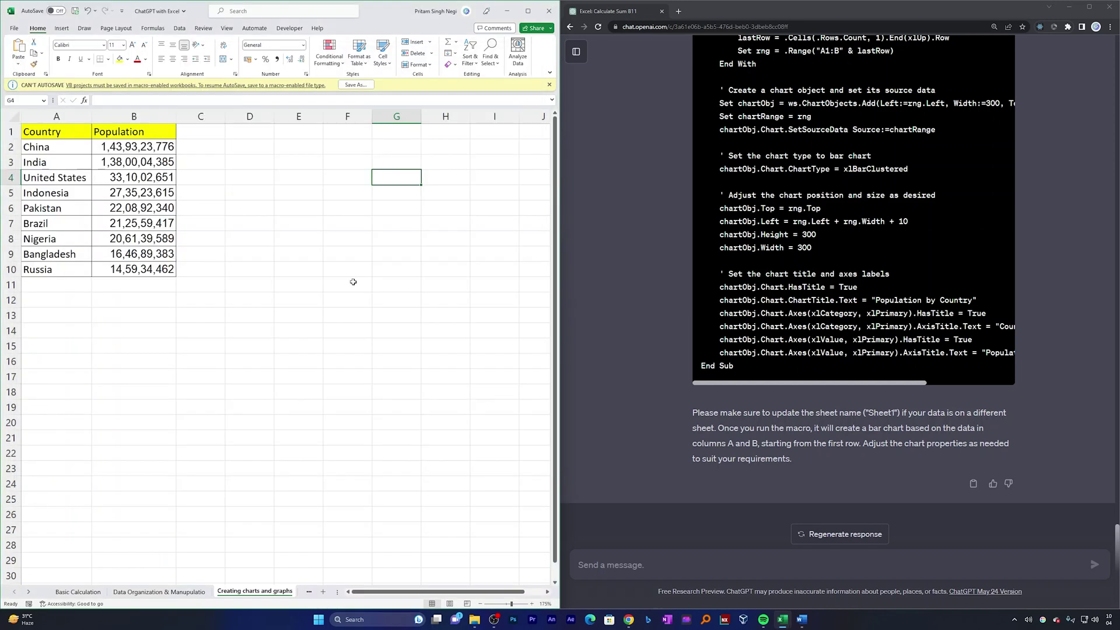
# - Run the CreateBarCharts macro, then enlarge the generated chart and position it beside the data table, starting at row 1
pyautogui.hotkey('alt', 'F8')
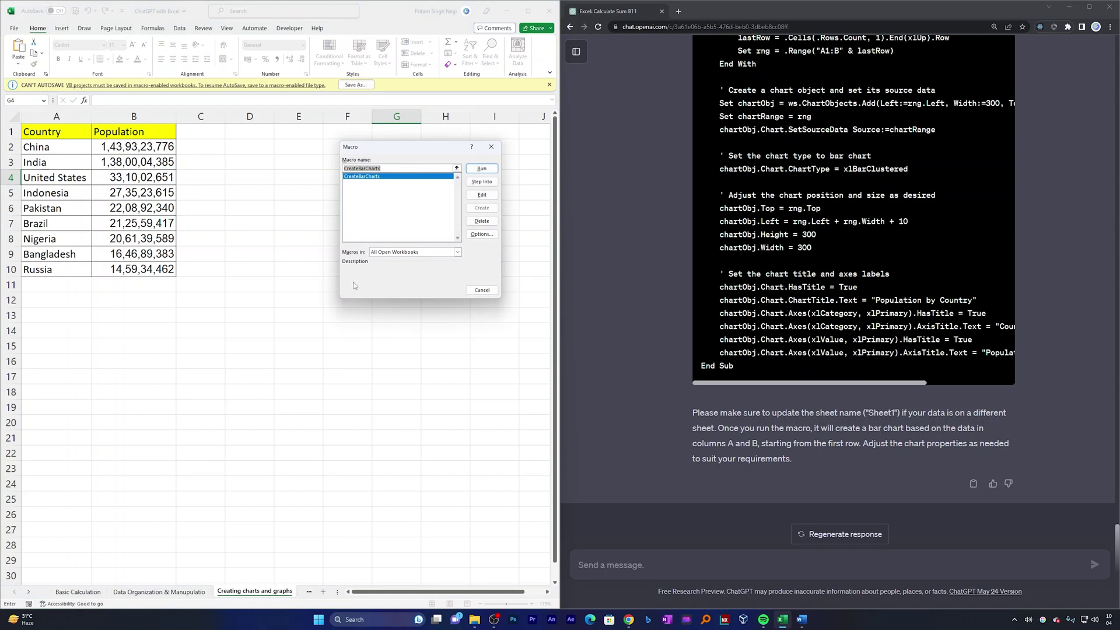
pyautogui.click(482, 168)
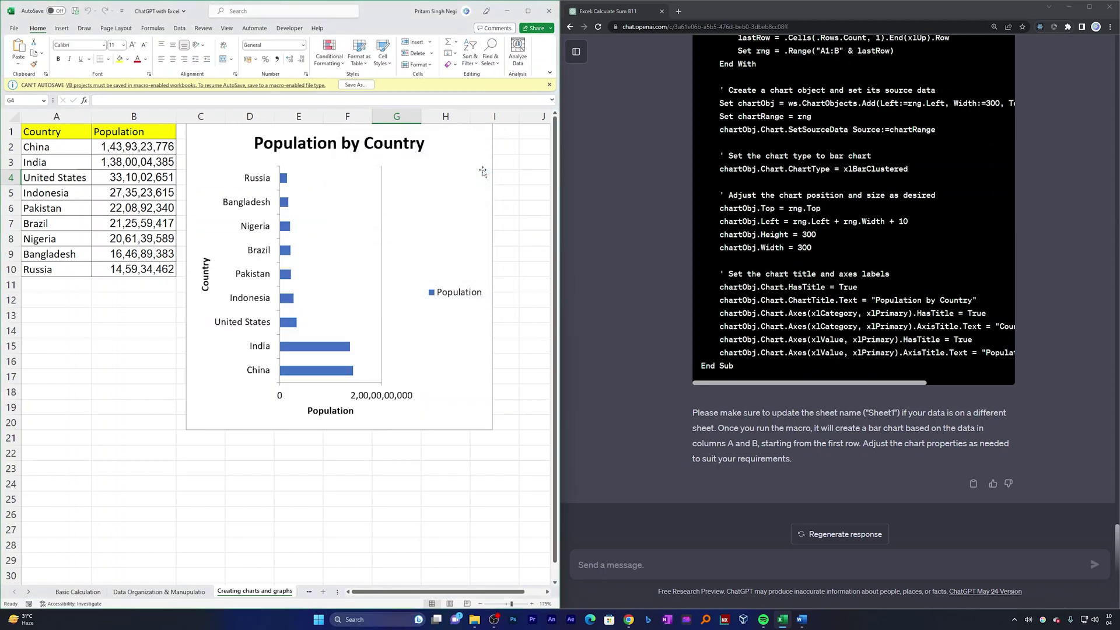
pyautogui.moveTo(492, 197); pyautogui.dragTo(511, 213)
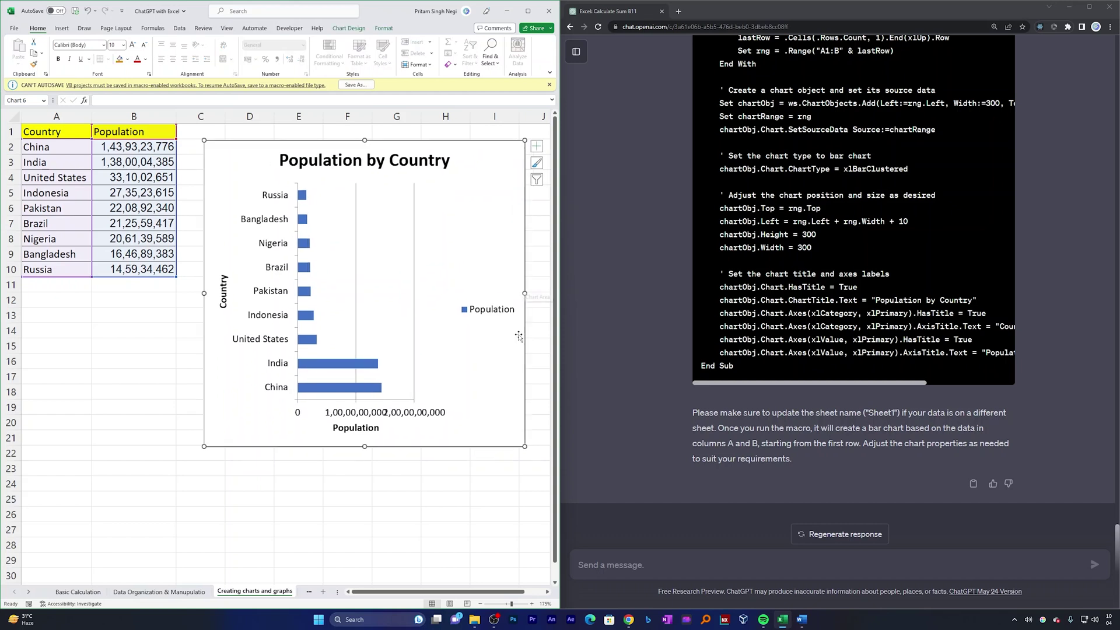
pyautogui.moveTo(204, 447); pyautogui.dragTo(174, 468)
pyautogui.click(237, 516)
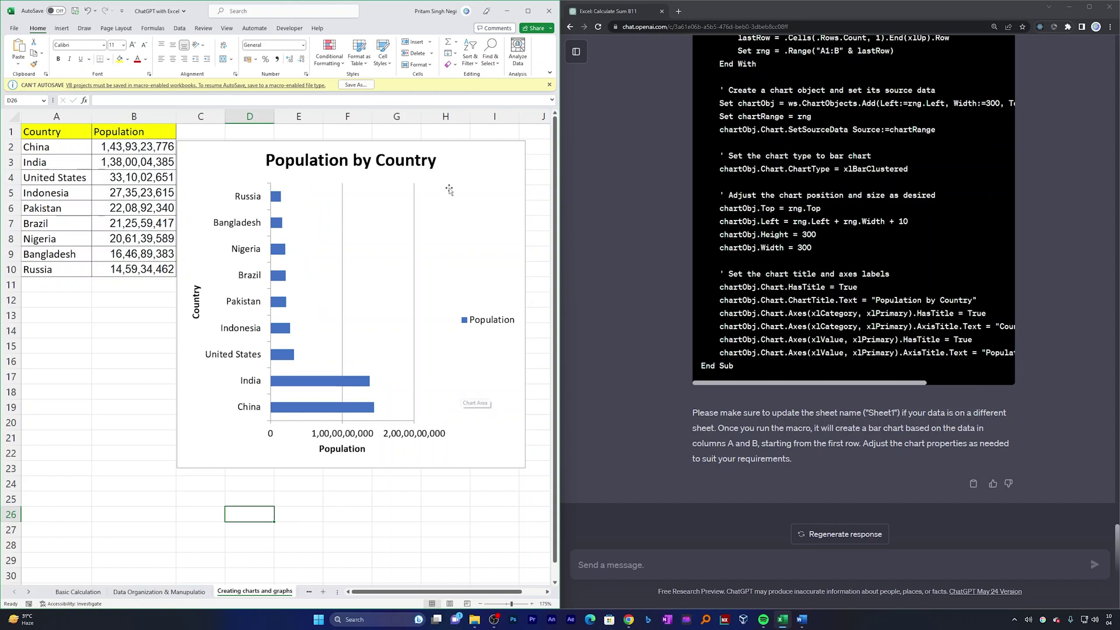
pyautogui.moveTo(464, 146); pyautogui.dragTo(466, 135)
# - Tell ChatGPT the sheet name is "Creating charts and graphs" and ask for a vertical bar chart with red bars
pyautogui.click(688, 569)
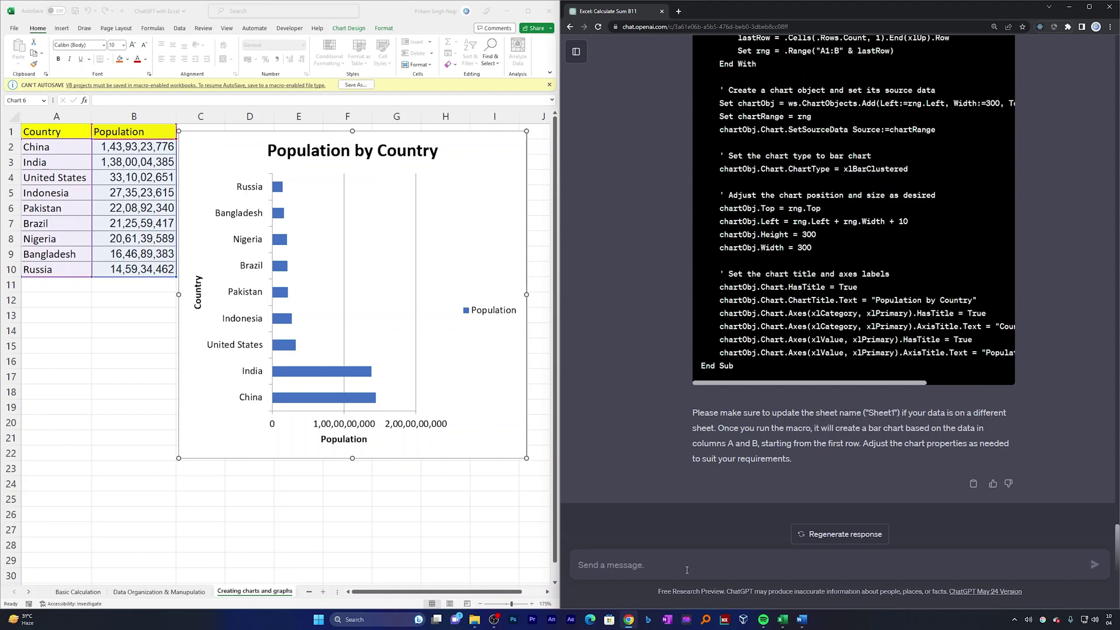
pyautogui.click(268, 597)
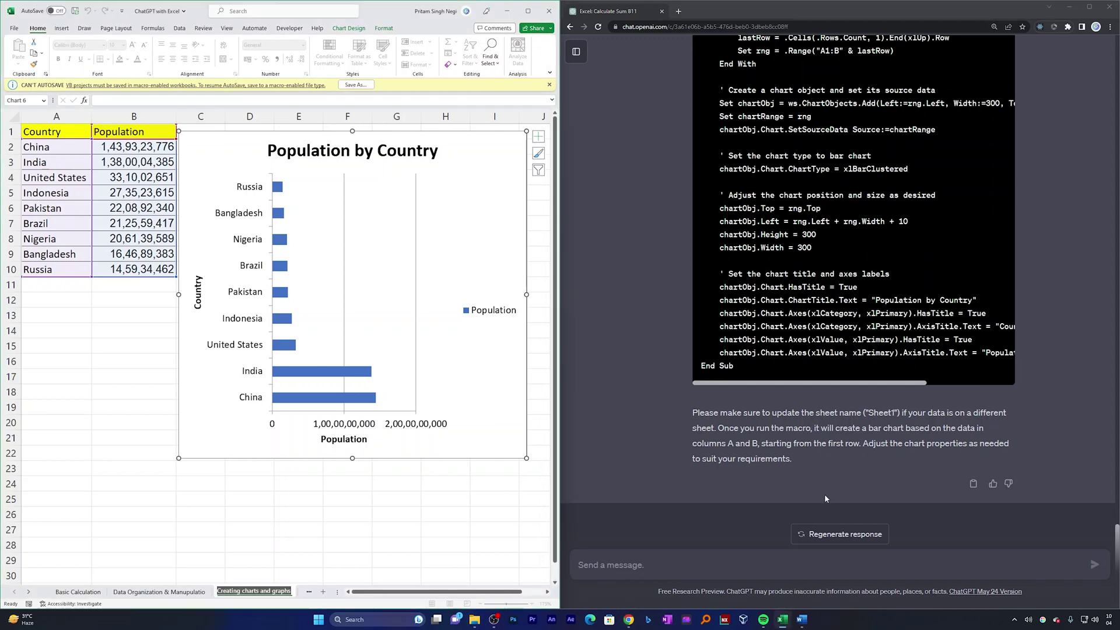
pyautogui.click(695, 567)
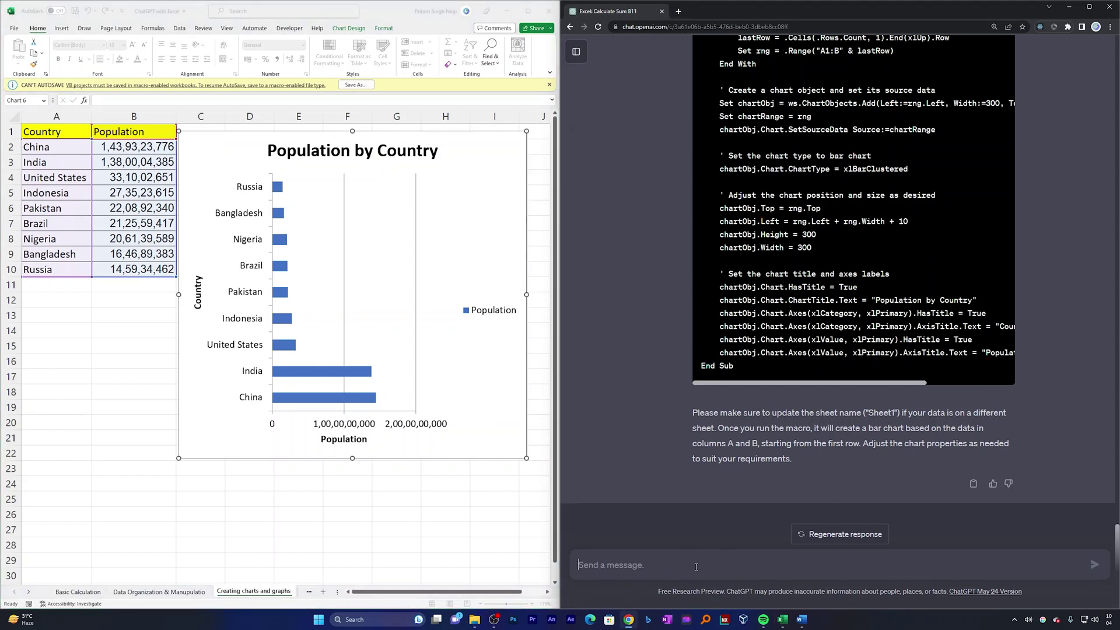
pyautogui.write('my sheet name')
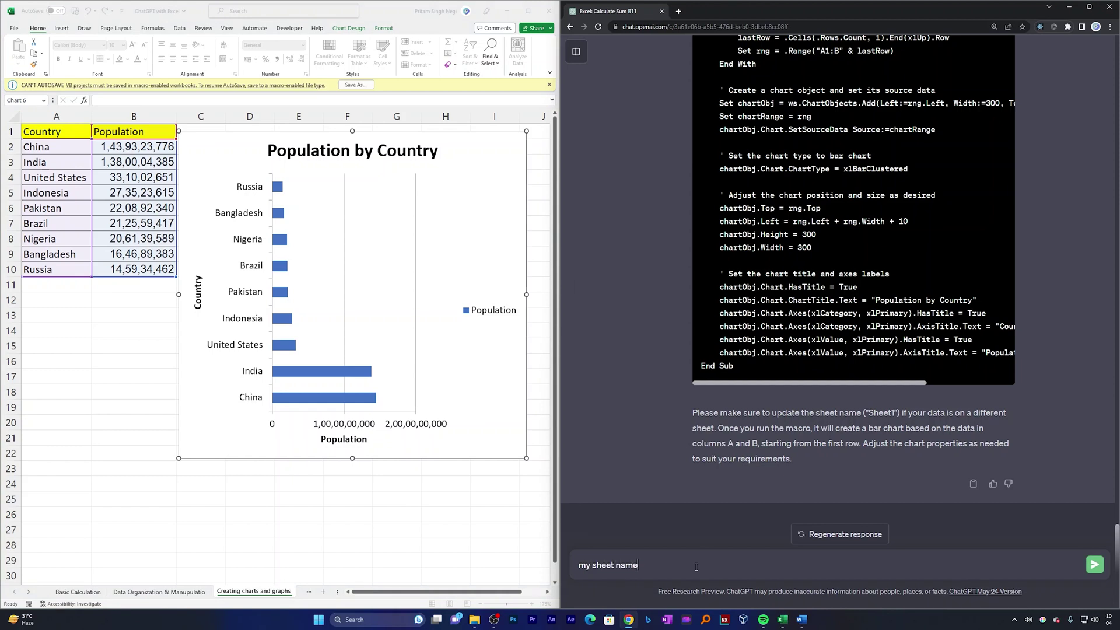
pyautogui.write(' is "')
pyautogui.write('Creating charts and graphs')
pyautogui.write('" i would like to d')
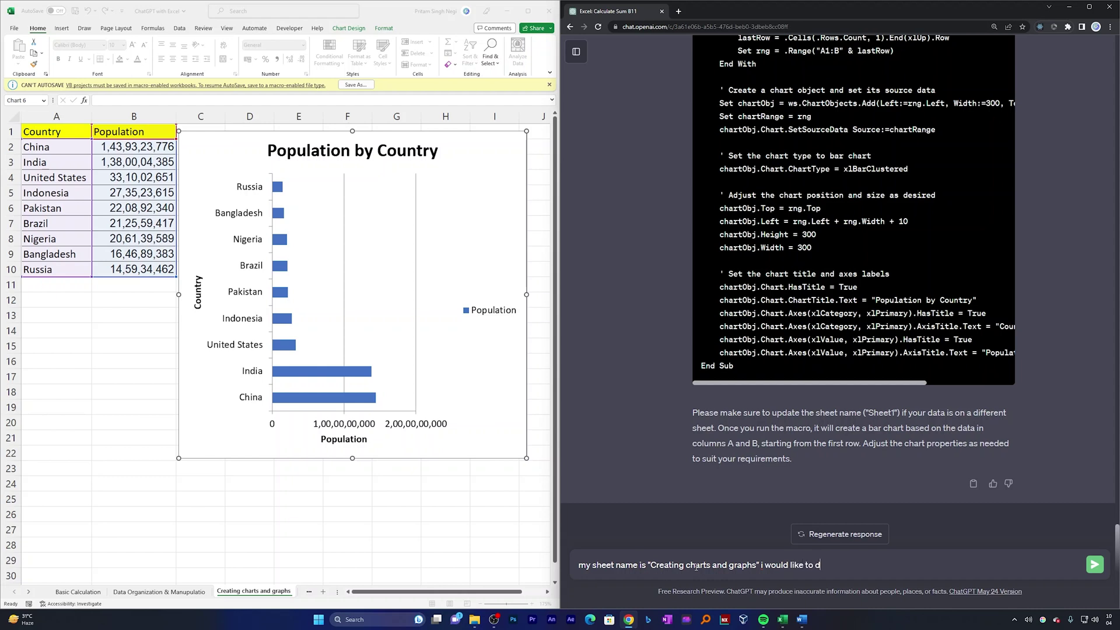
pyautogui.press('BackSpace')
pyautogui.write('see the bar chrt to be vertivccal and the color of b')
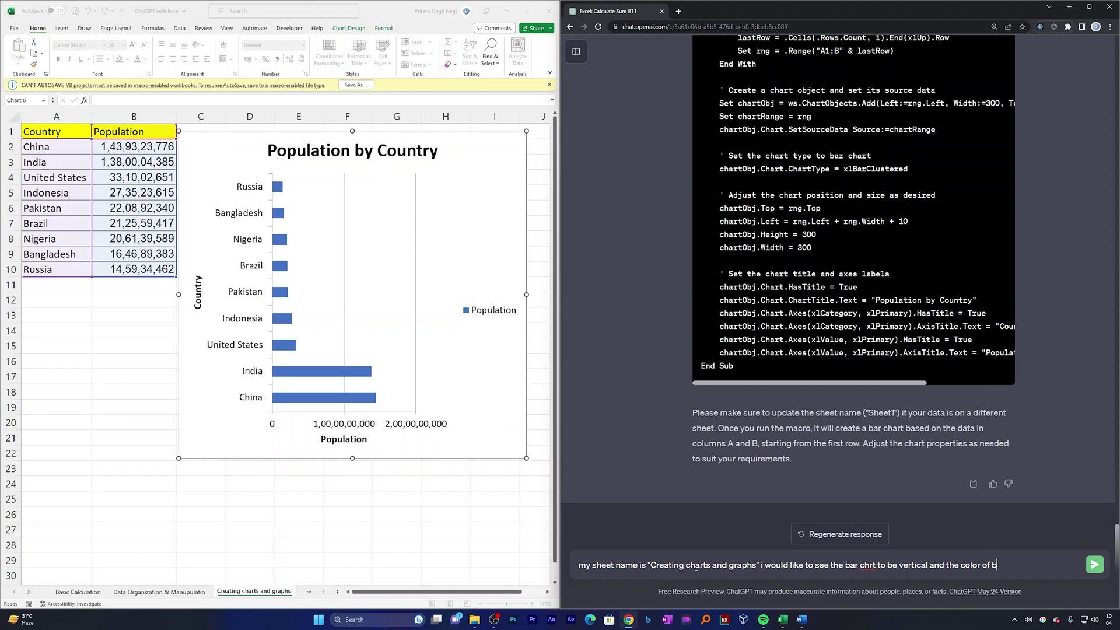
pyautogui.write('ars to be red')
pyautogui.press('Return')
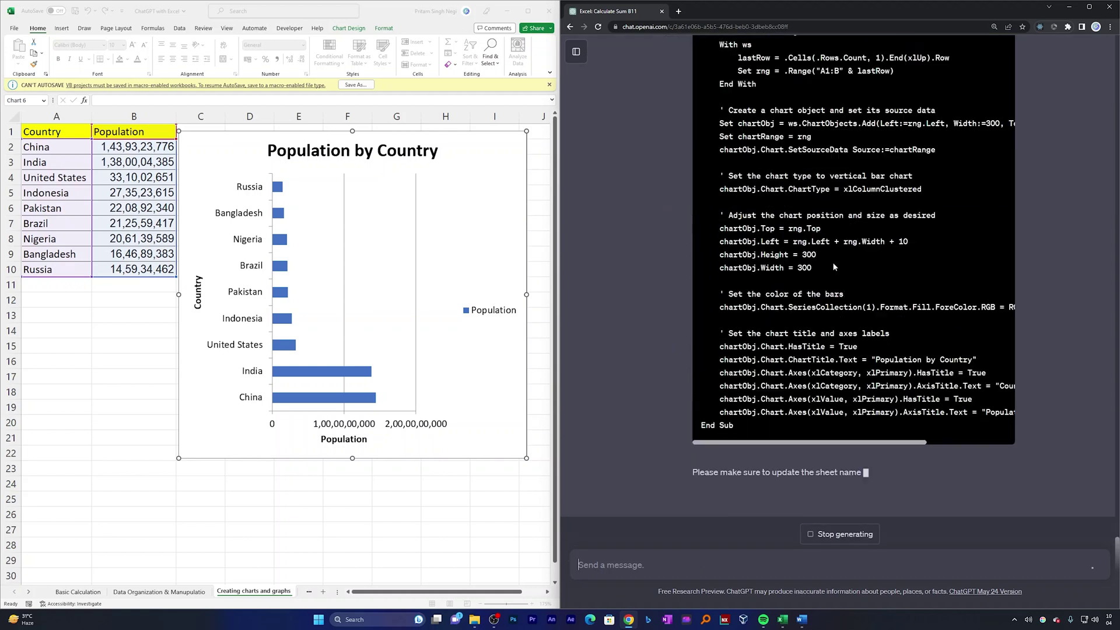
# - Copy ChatGPT's updated CreateBarCharts code and delete the existing horizontal bar chart from the sheet
pyautogui.scroll(5, 872, 330)
pyautogui.click(422, 215)
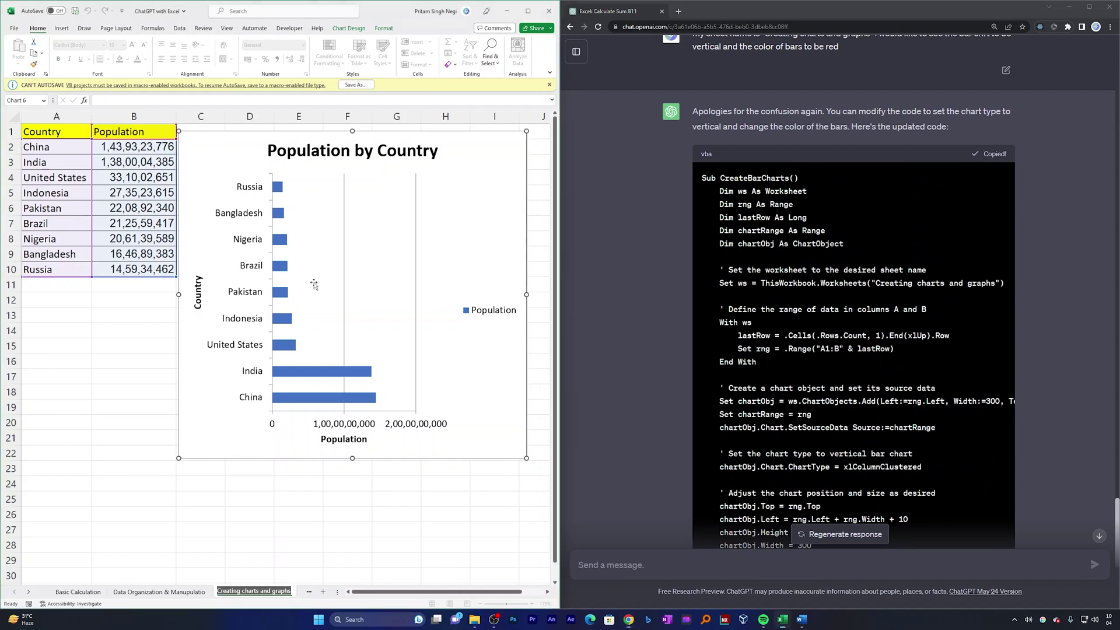
pyautogui.press('Delete')
# - Open the CreateBarCharts macro for editing, replace all its code with the copied version, save the workbook and return to the sheet
pyautogui.hotkey('alt', 'F8')
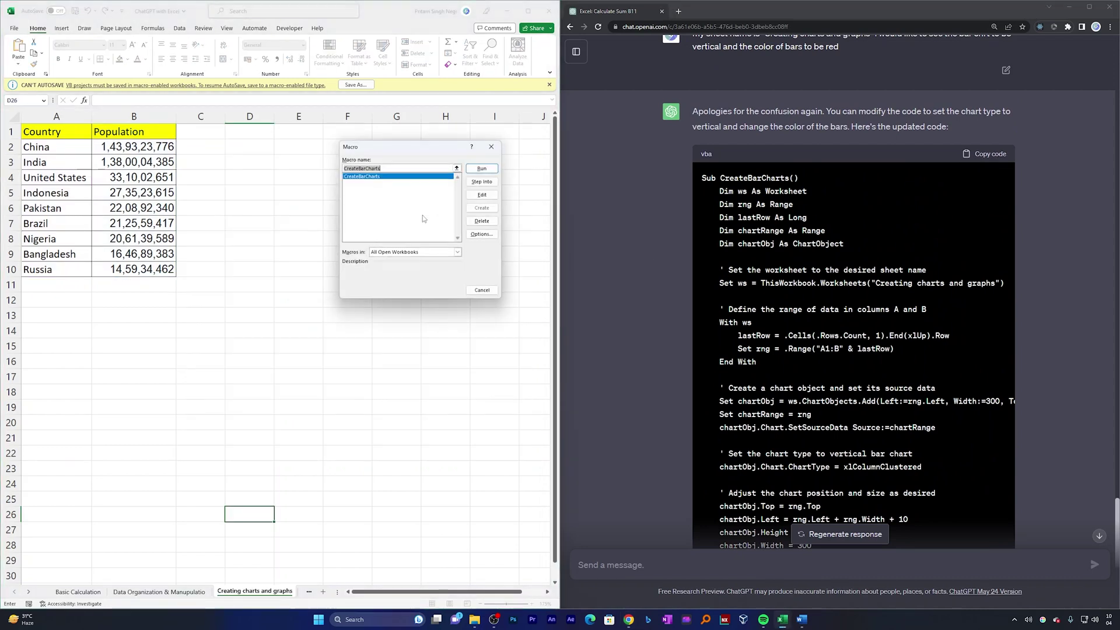
pyautogui.click(481, 194)
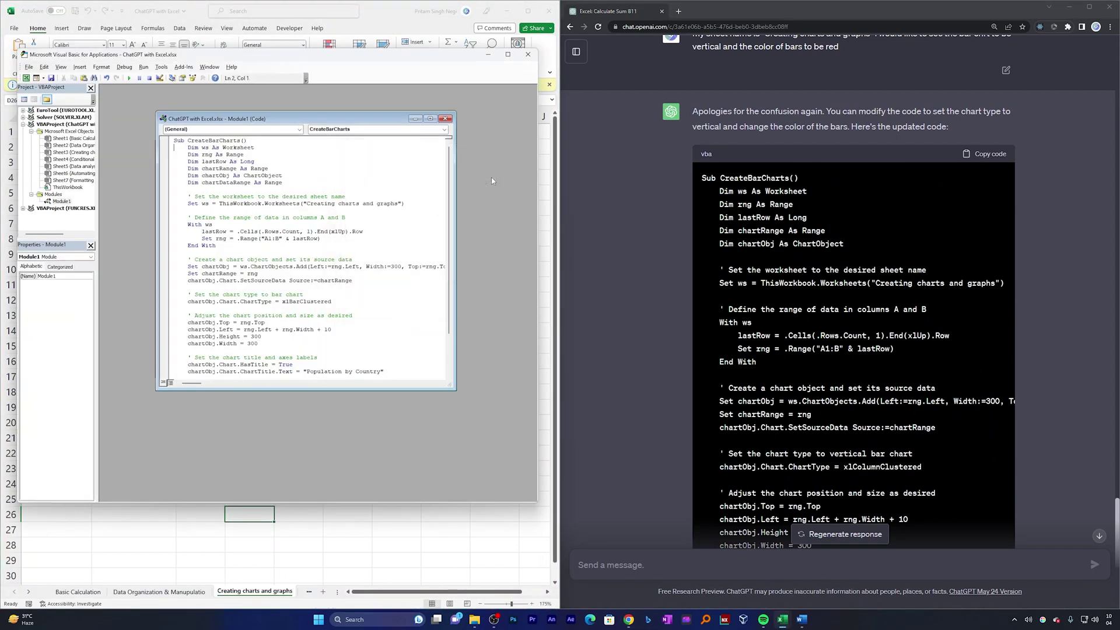
pyautogui.hotkey('ctrl', 'a')
pyautogui.press('Delete')
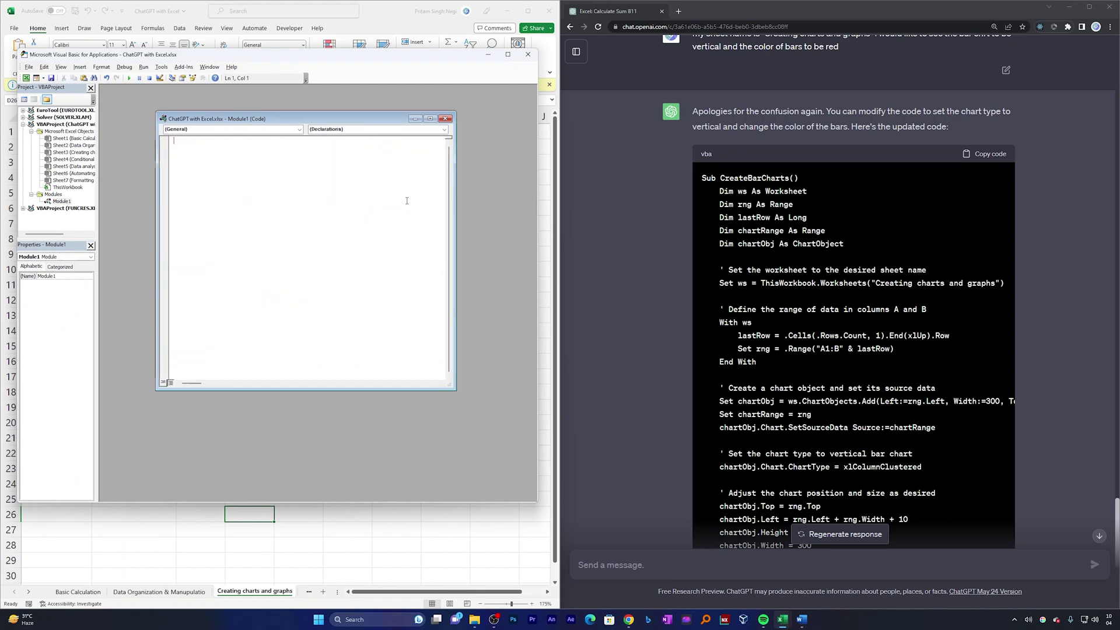
pyautogui.hotkey('ctrl', 'v')
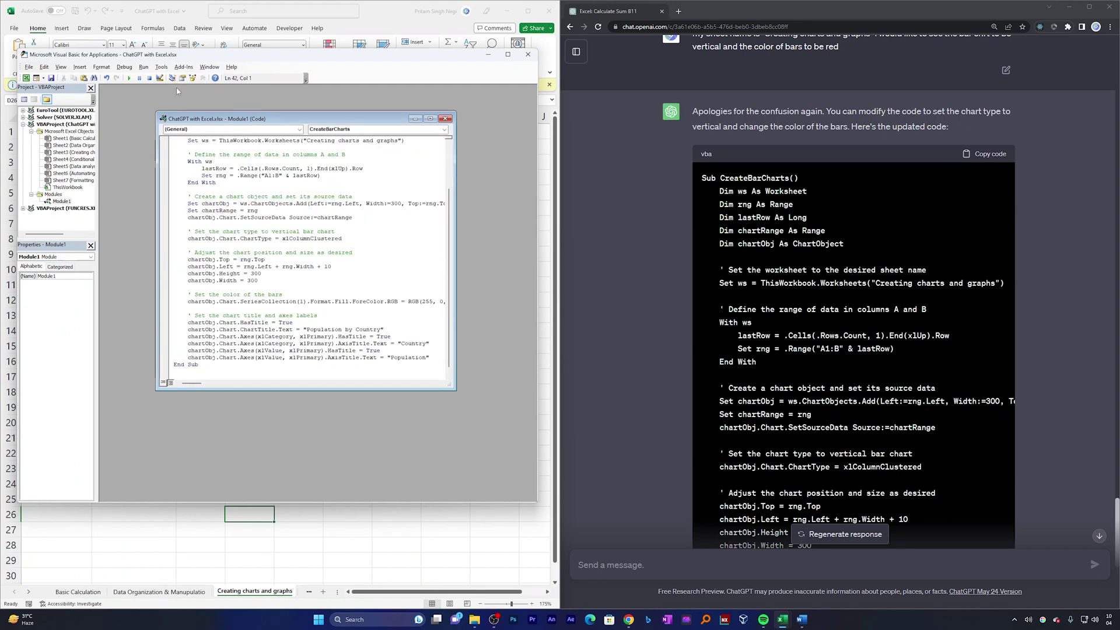
pyautogui.hotkey('ctrl', 's')
pyautogui.hotkey('alt', 'F11')
# - Run the updated CreateBarCharts macro, then widen the generated chart to about column I and move it down to about row 3
pyautogui.click(258, 178)
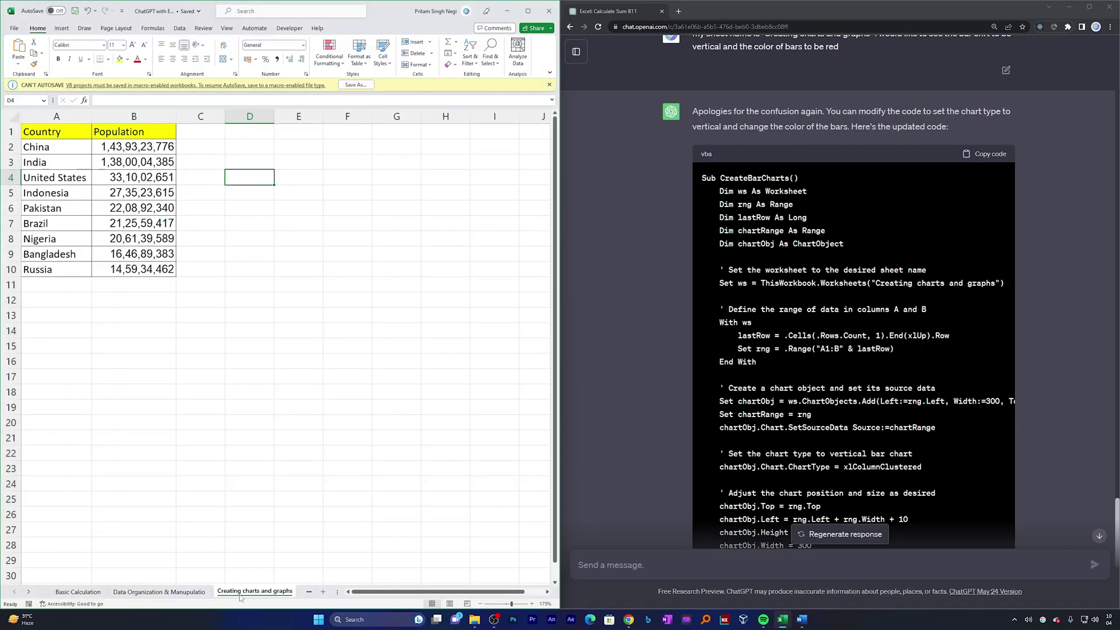
pyautogui.click(247, 203)
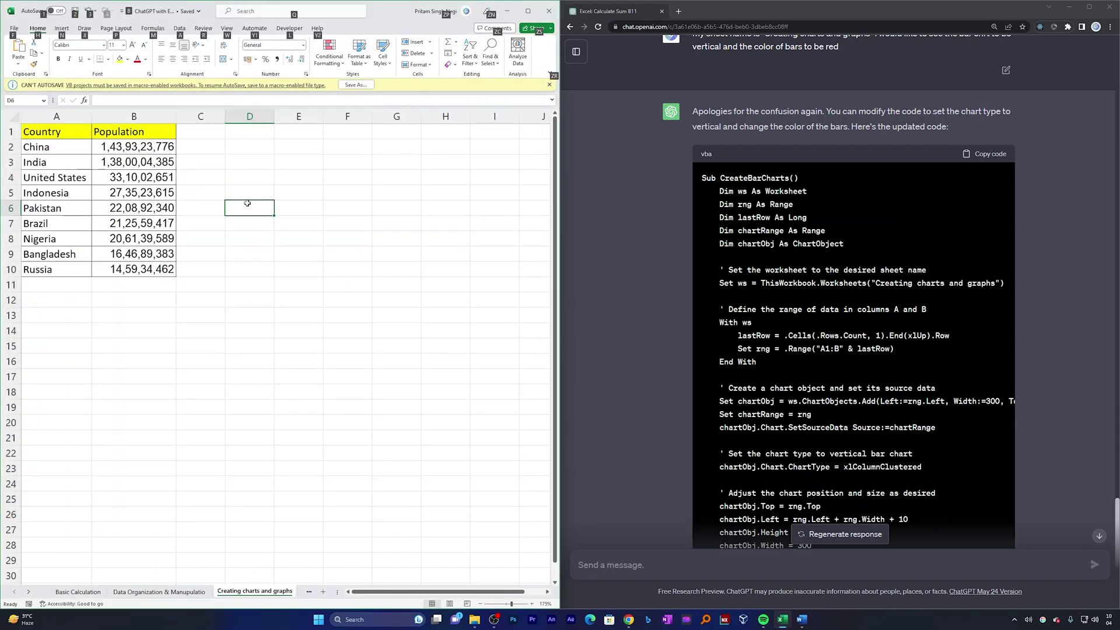
pyautogui.hotkey('alt', 'F8')
pyautogui.click(474, 168)
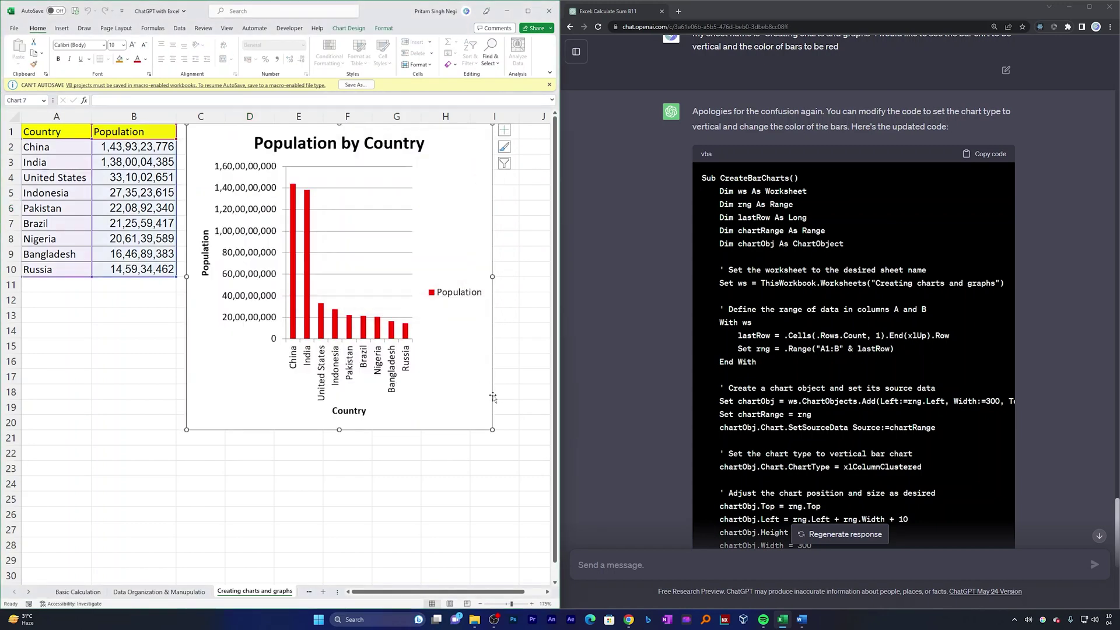
pyautogui.moveTo(492, 276); pyautogui.dragTo(523, 276)
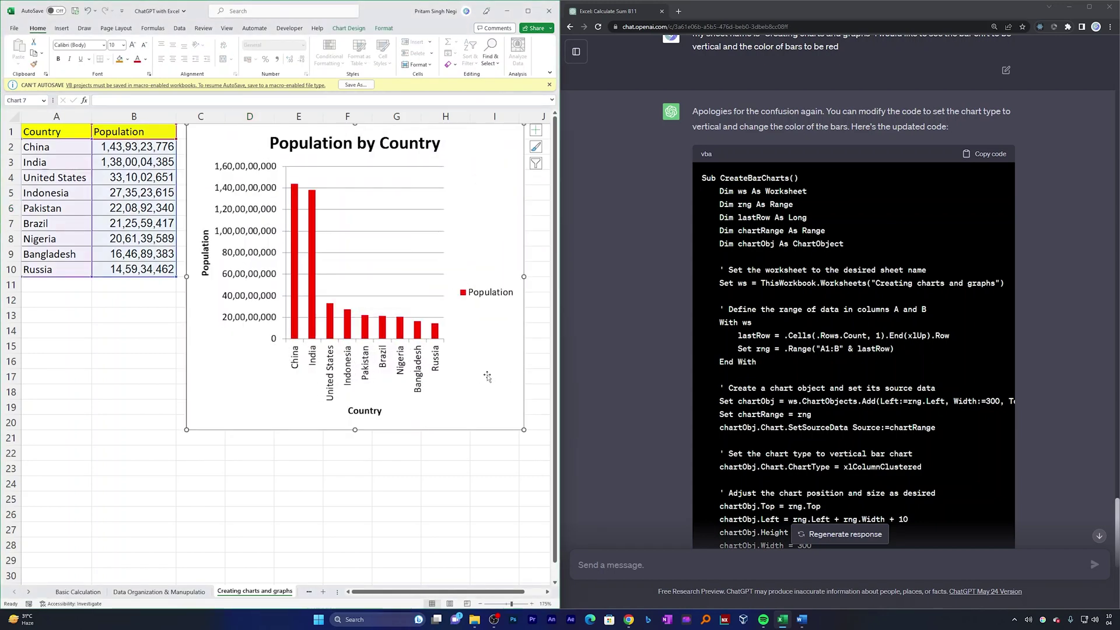
pyautogui.moveTo(397, 432); pyautogui.dragTo(397, 460)
pyautogui.click(363, 486)
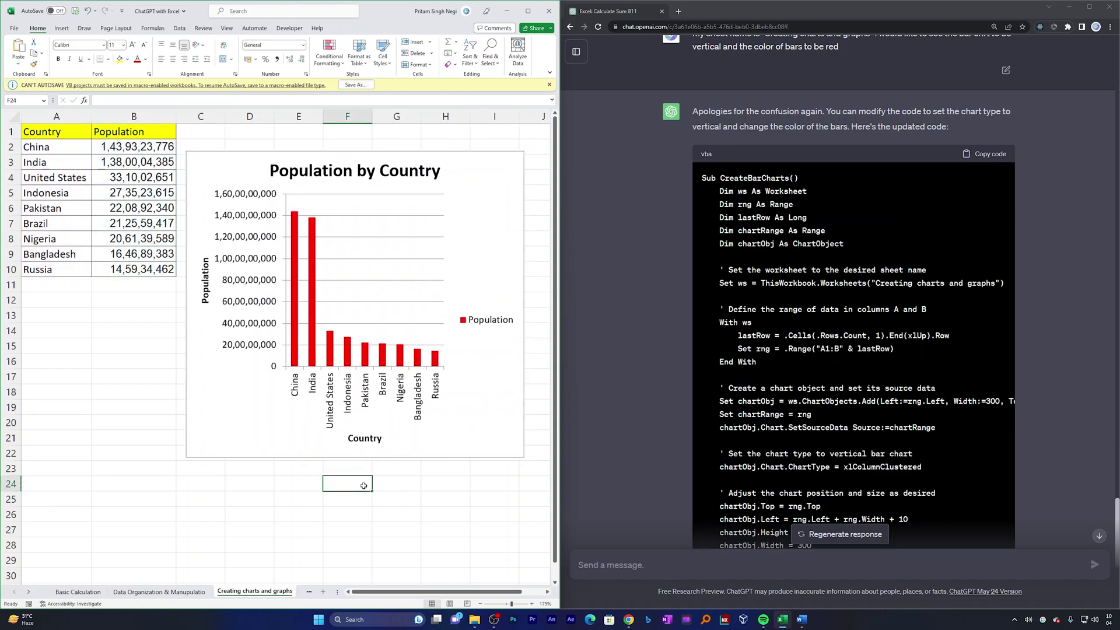
# - Review ChatGPT's updated code, from the worksheet and data range lines to the chart type, bar color and axis titles
pyautogui.moveTo(720, 279); pyautogui.dragTo(780, 431)
pyautogui.scroll(-4, 784, 432)
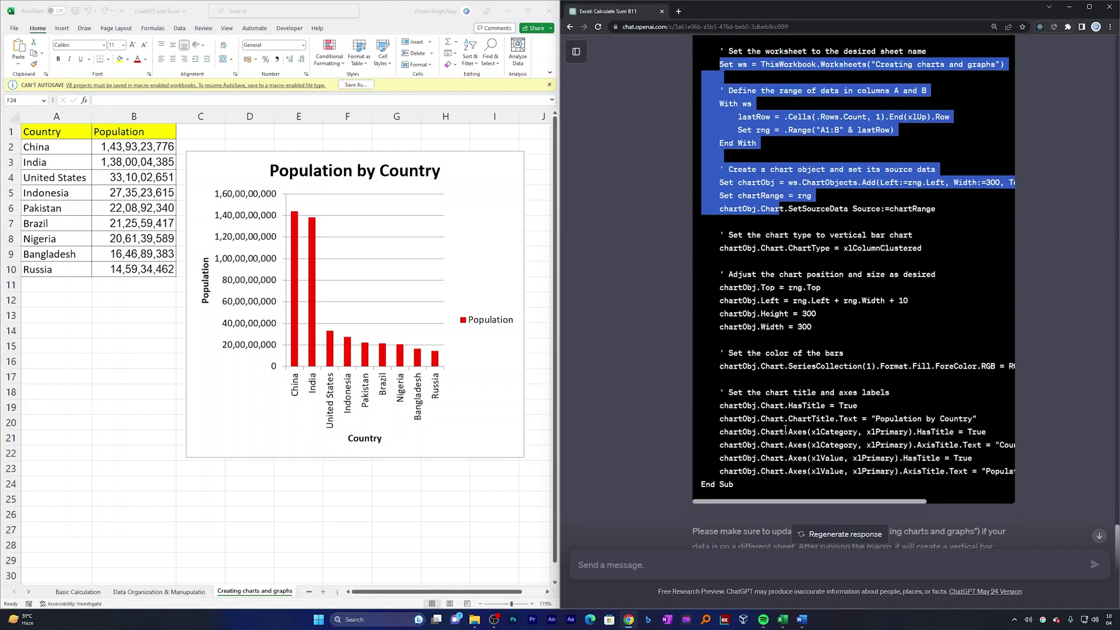
pyautogui.scroll(2, 804, 393)
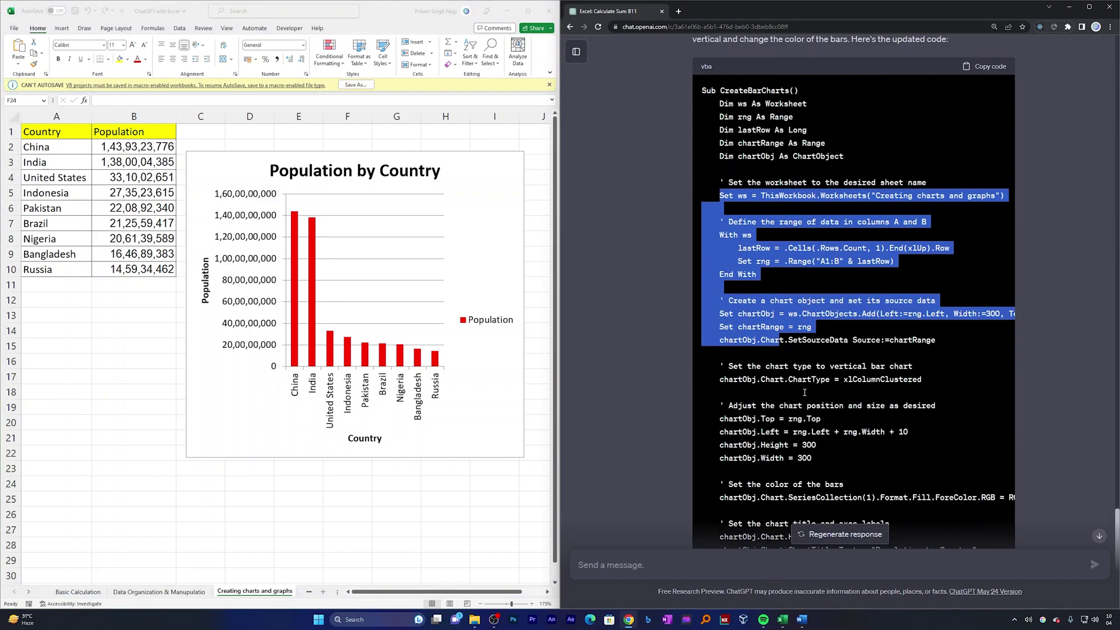
pyautogui.click(1027, 277)
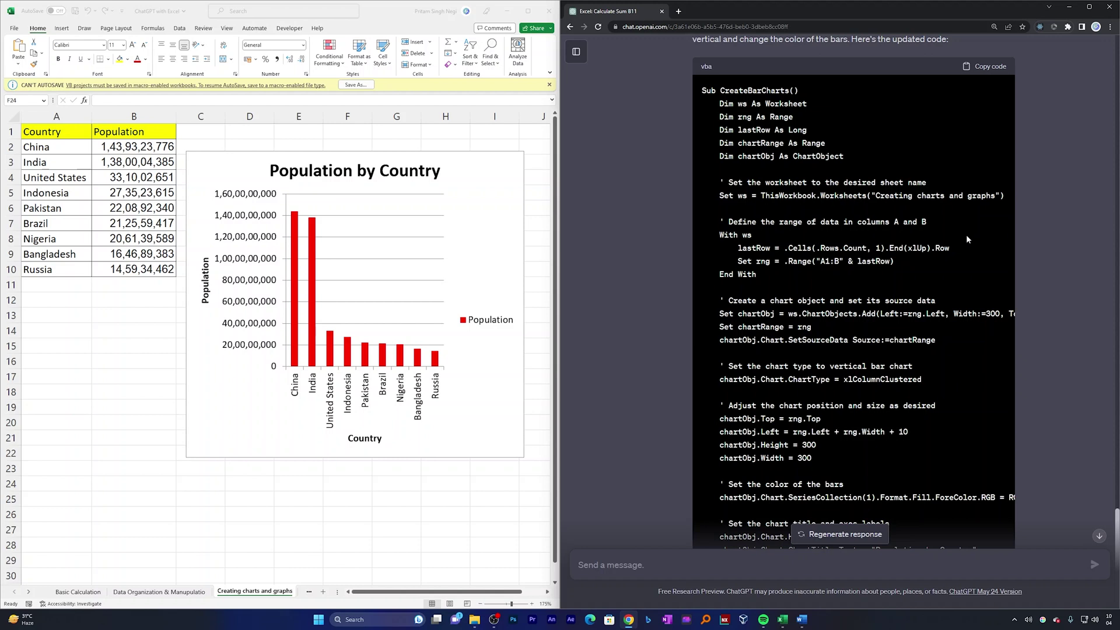